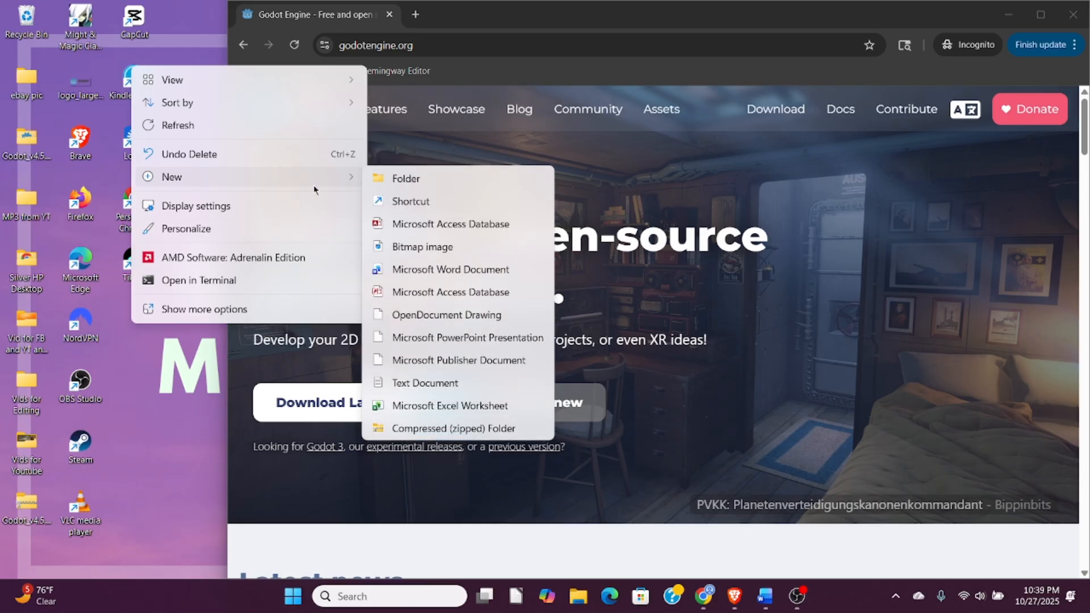
- Create a new desktop folder named "Godot games"
left_click(399, 180)
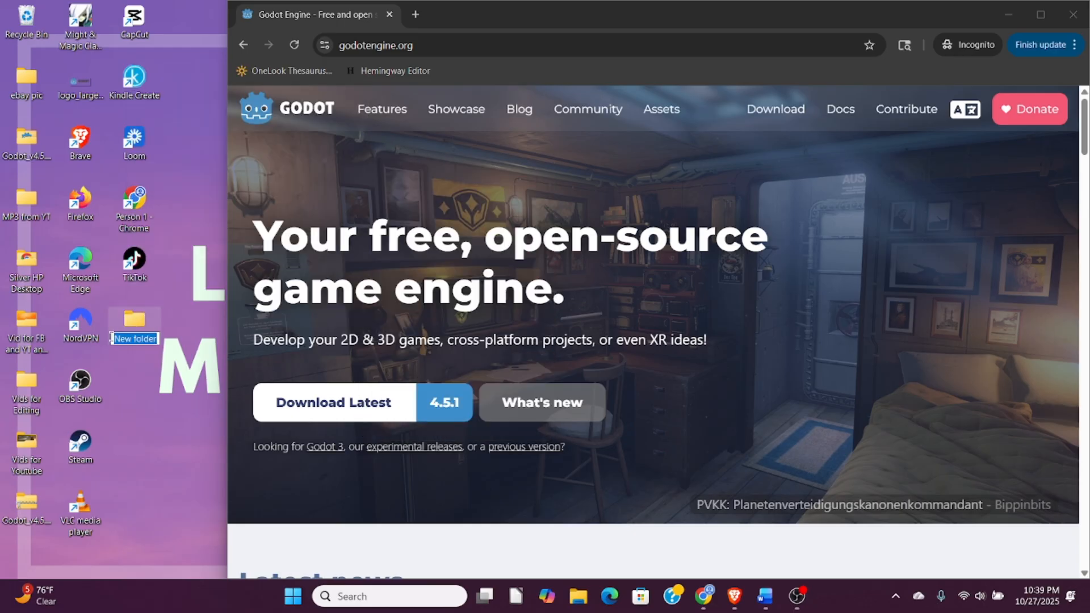
type("Godo")
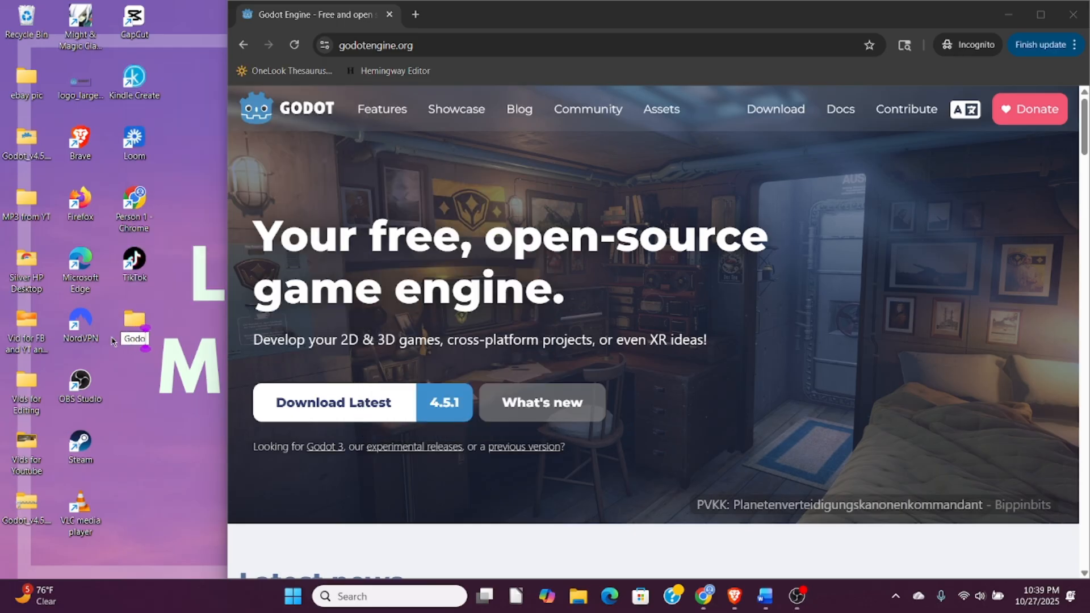
type("t games")
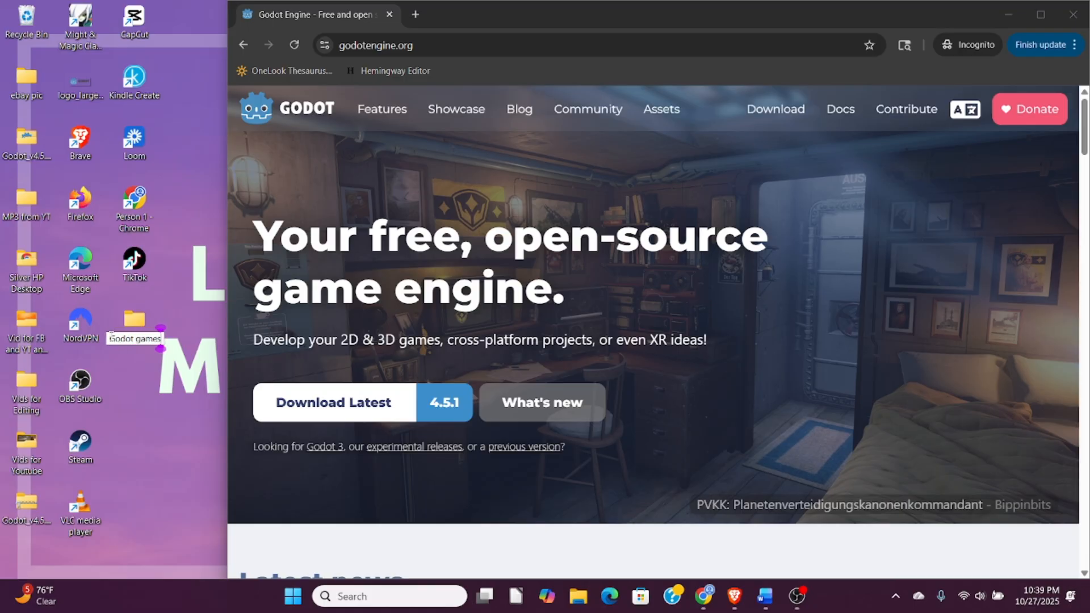
key("Return")
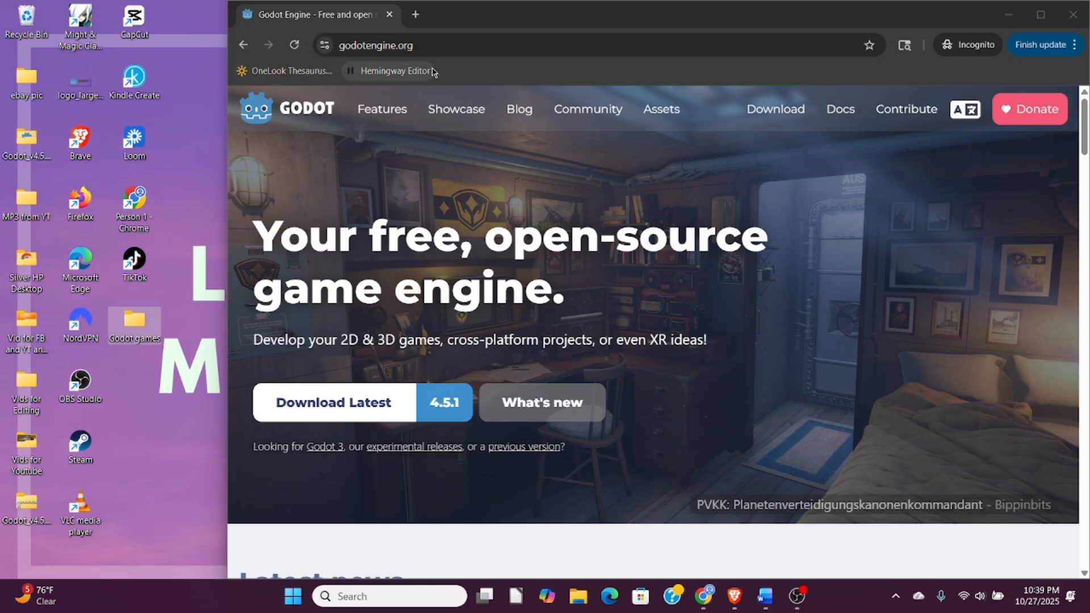
- Open the Godot documentation and go to the "Your first 2D game" page under Getting Started
left_click(841, 122)
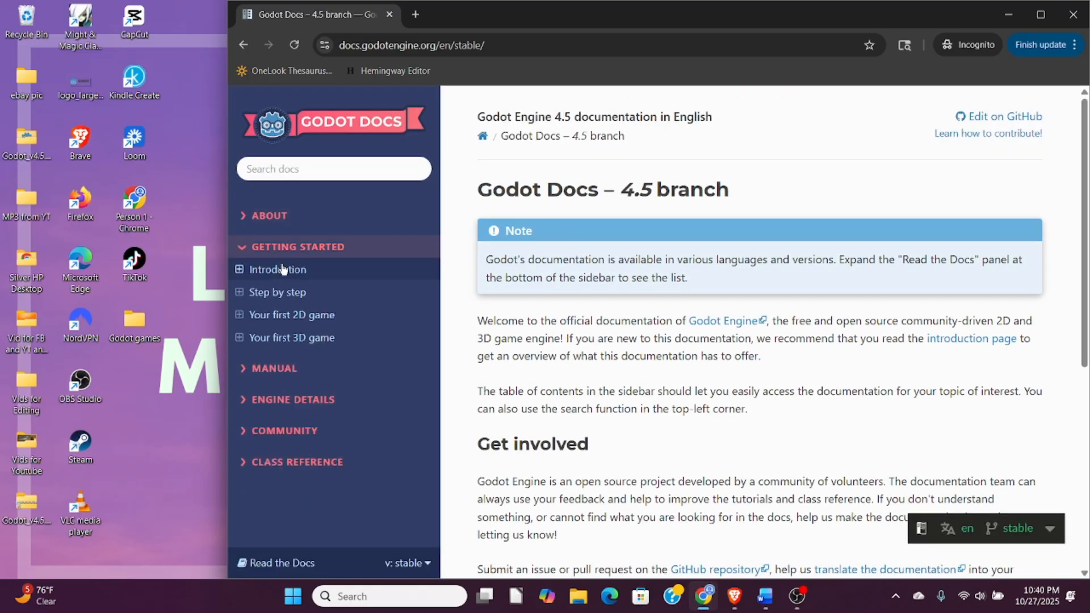
left_click(240, 316)
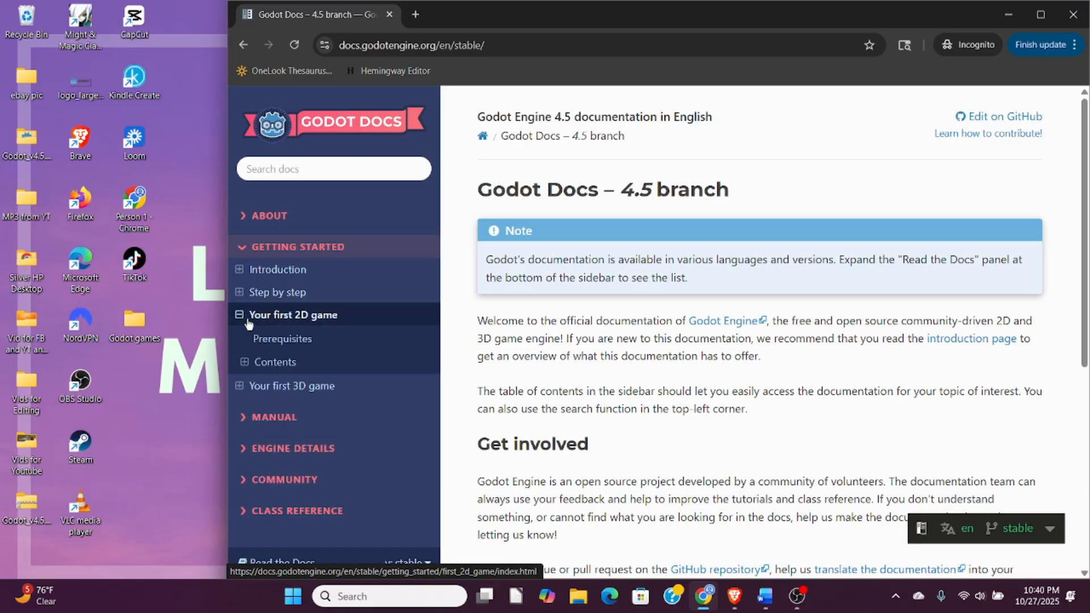
left_click(290, 318)
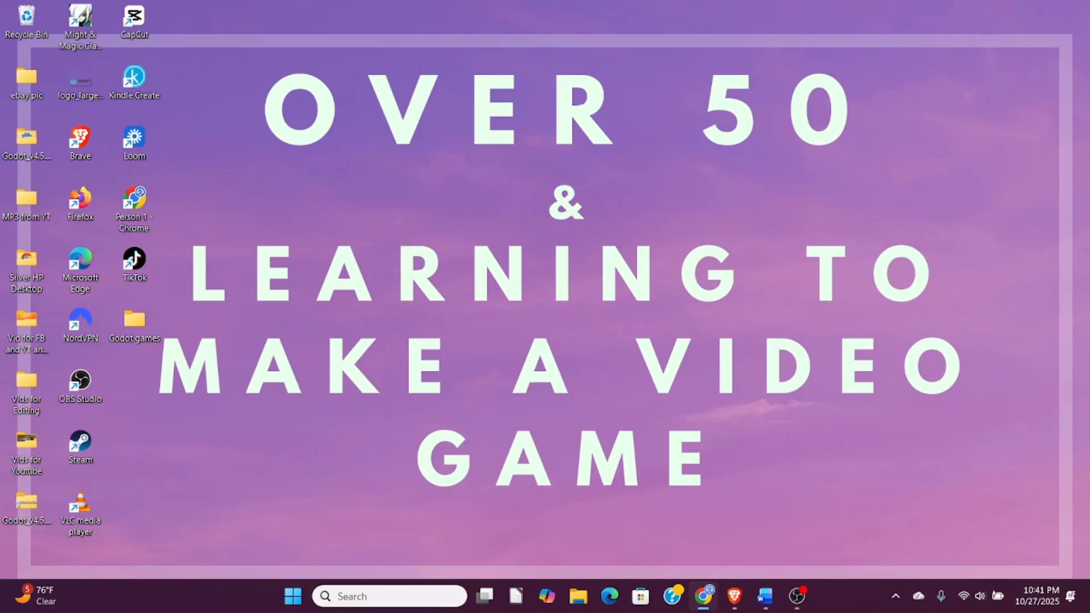
- Download dodge_the_creeps_2d_assets.zip from the Prerequisites section of the "Your first 2D game" page
left_click_drag(199, 0, 559, 134)
double_click(585, 140)
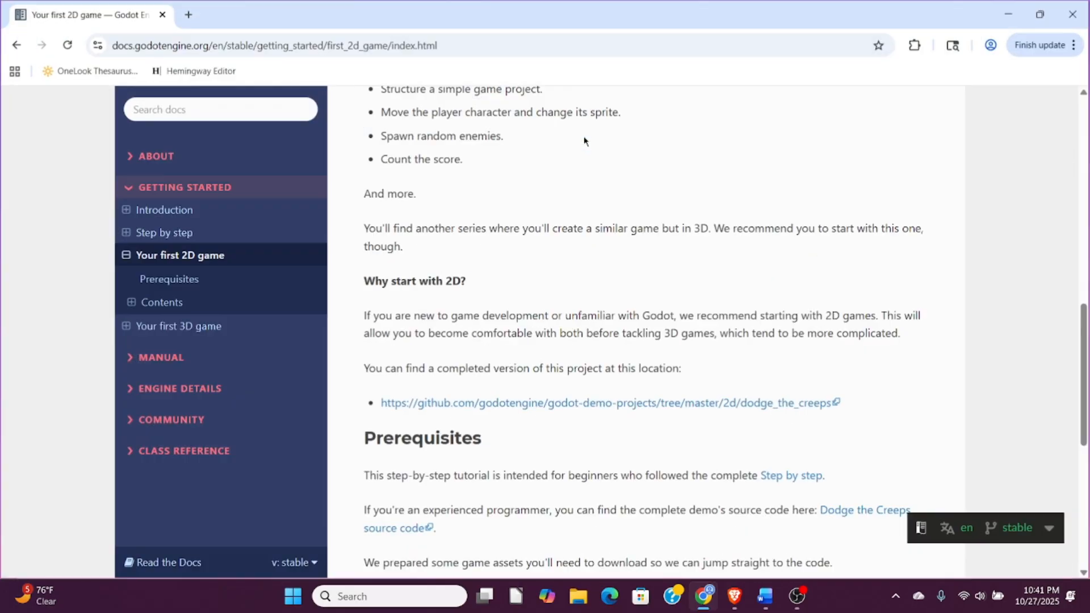
scroll(531, 274, "up", 10)
scroll(531, 271, "down", 4)
scroll(531, 272, "down", 8)
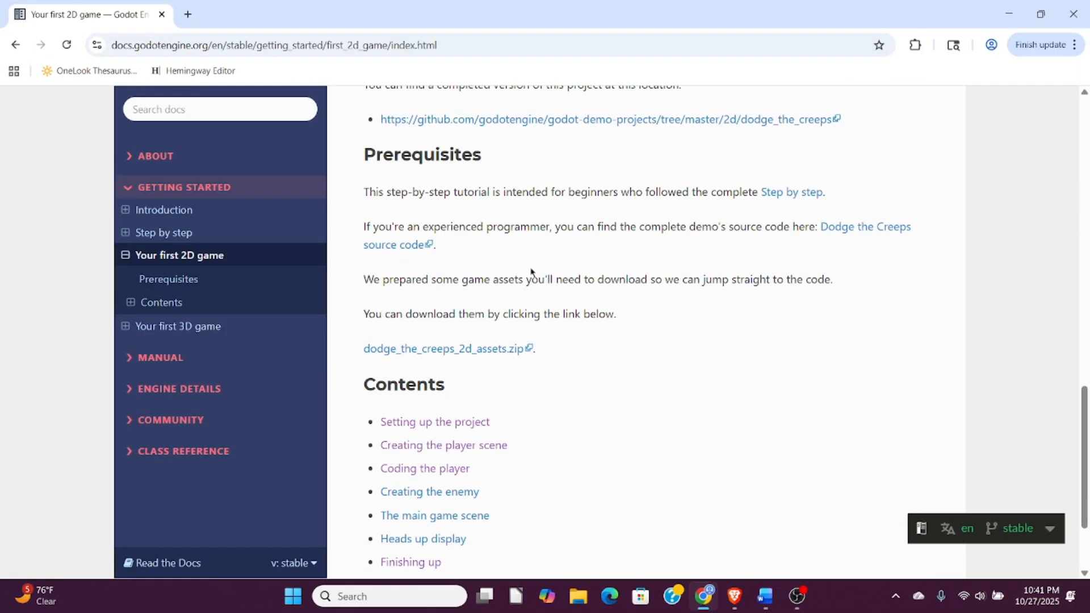
scroll(530, 227, "down", 1)
scroll(494, 230, "up", 1)
left_click(455, 352)
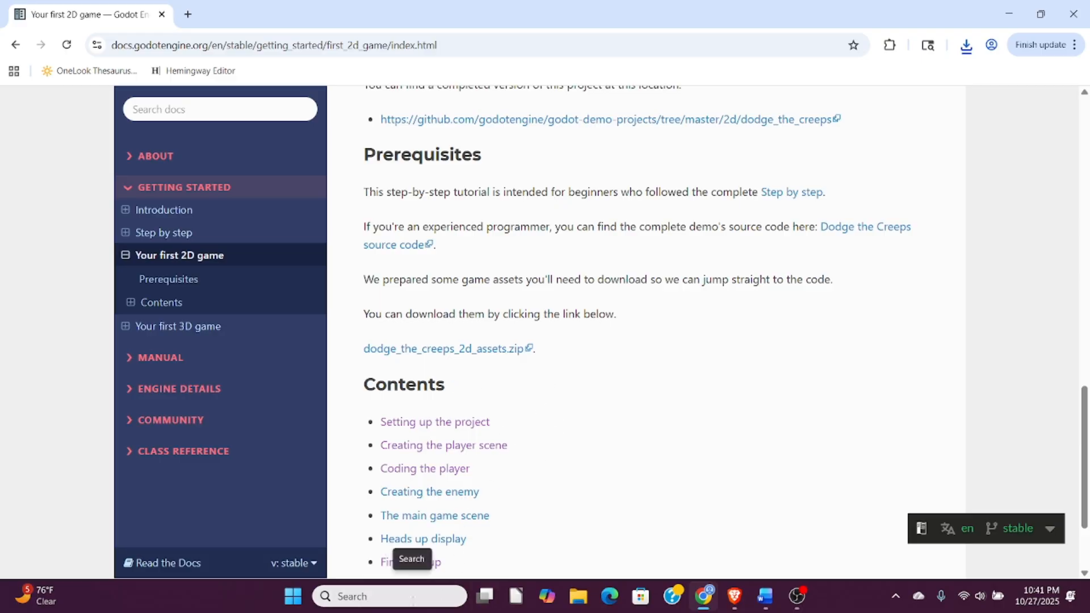
left_click(292, 598)
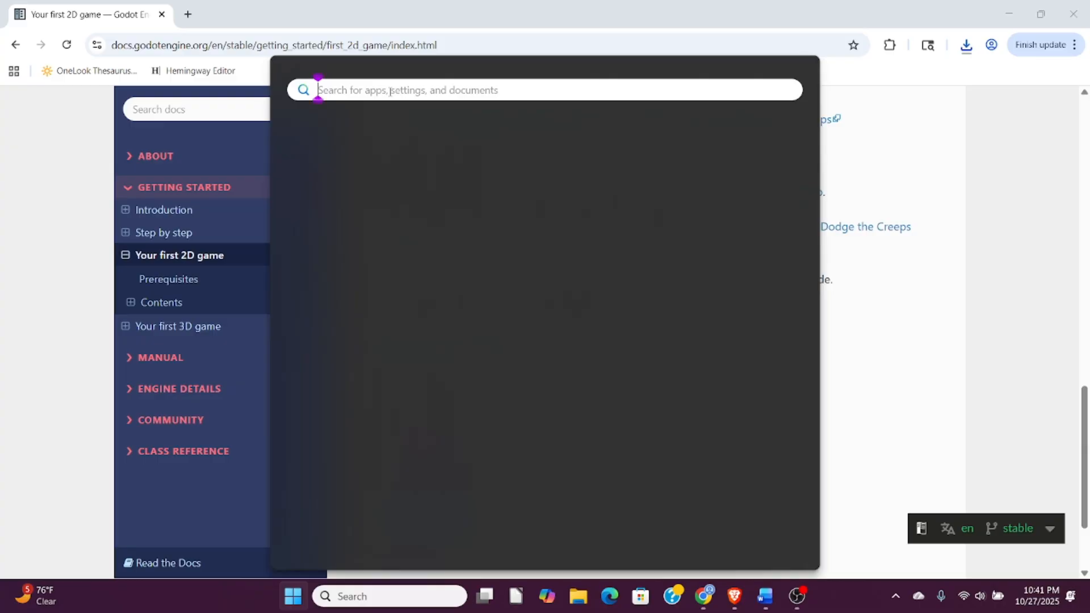
type("download")
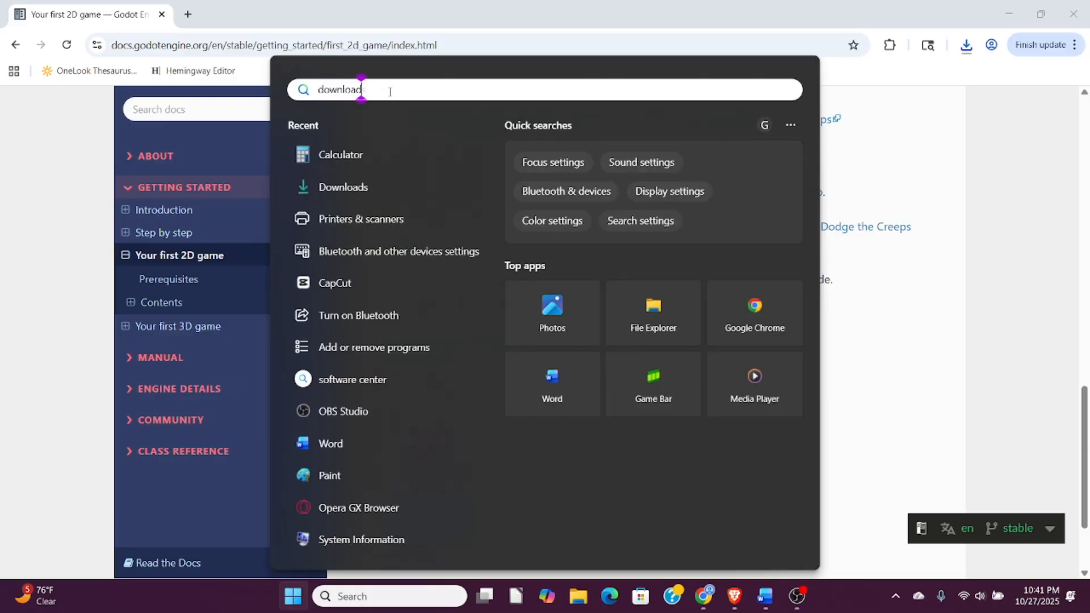
type("s")
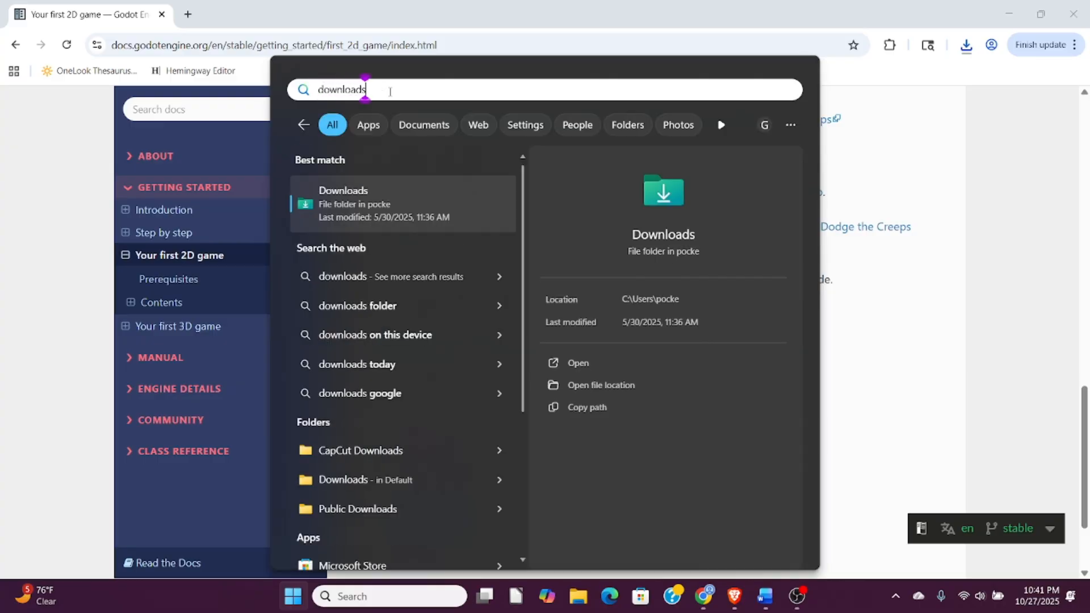
left_click(884, 340)
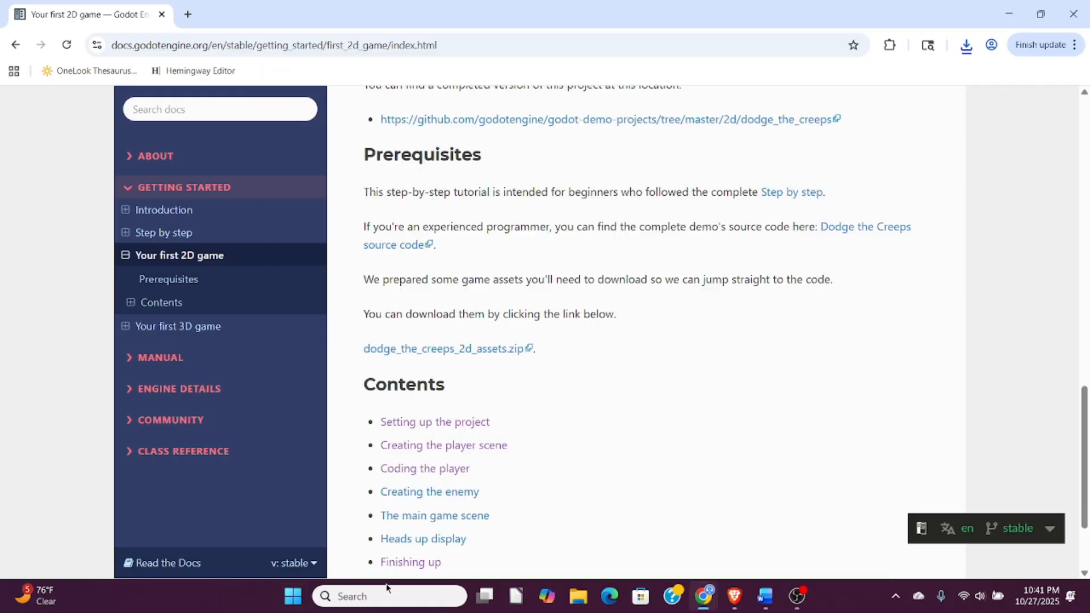
- Search Windows for "downloads", open the Downloads folder, and widen its window to show the file details
left_click(381, 595)
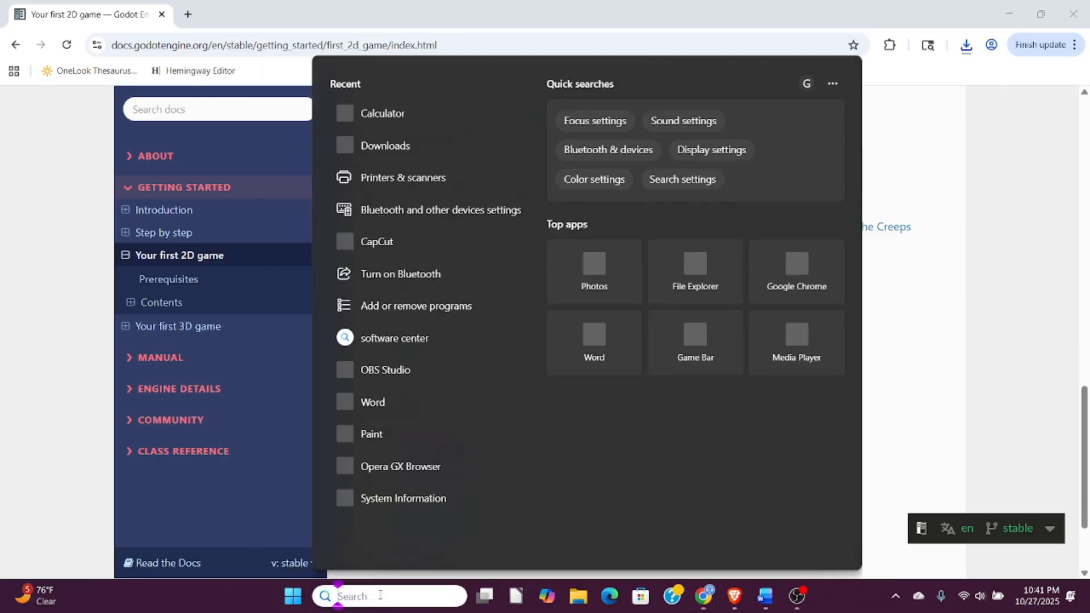
type("dow")
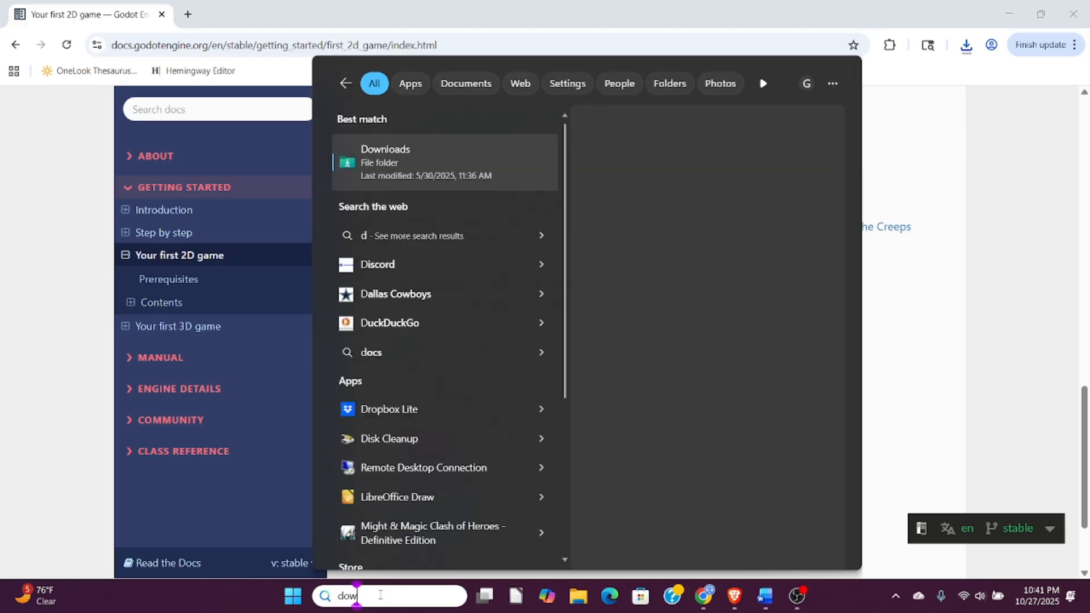
type("nloads")
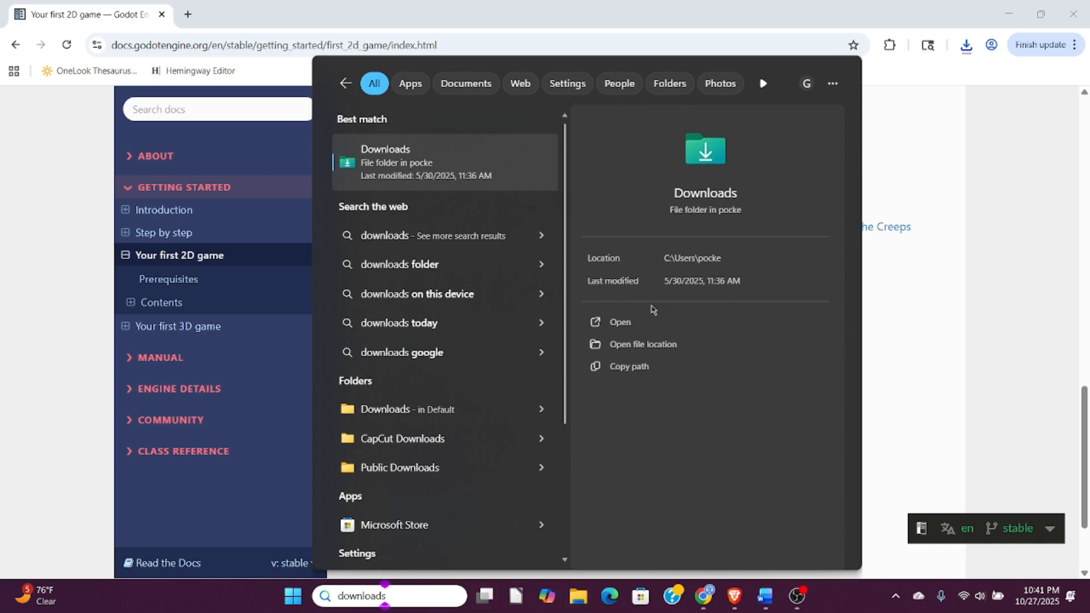
left_click(619, 324)
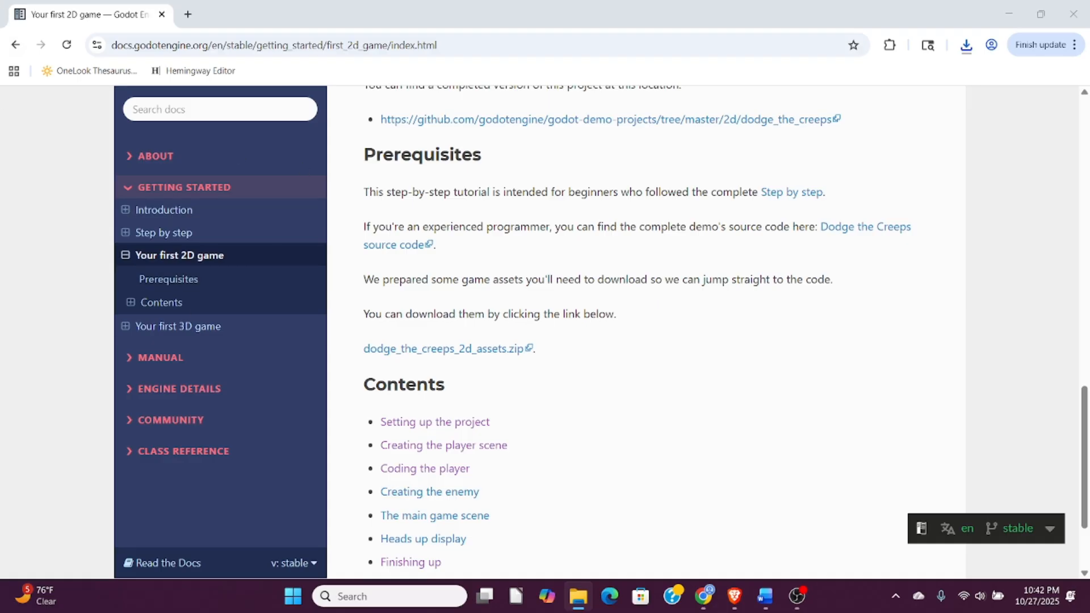
left_click_drag(0, 22, 531, 76)
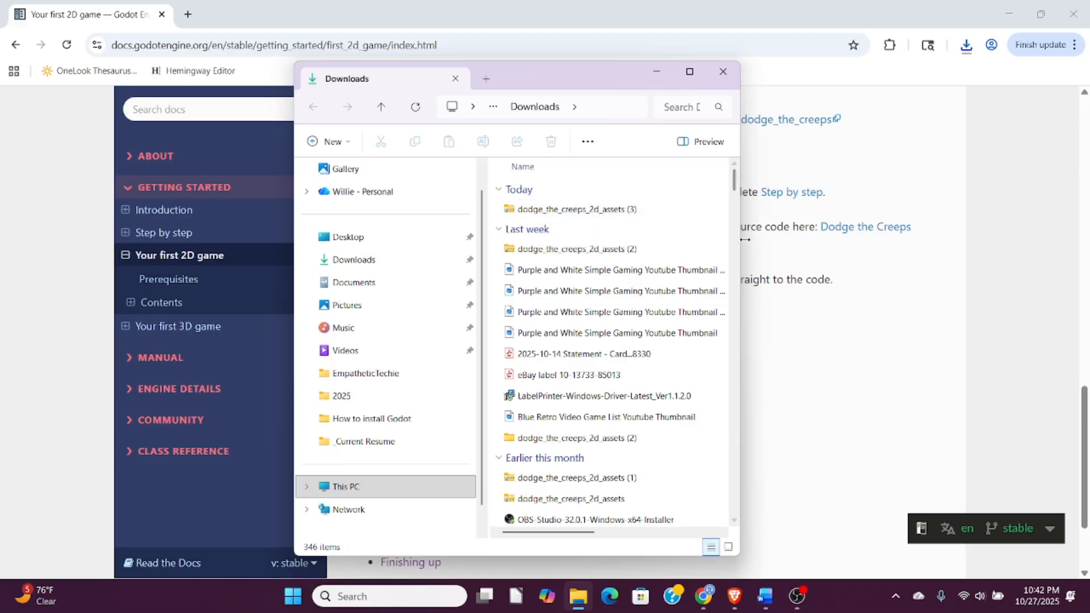
left_click_drag(740, 244, 998, 244)
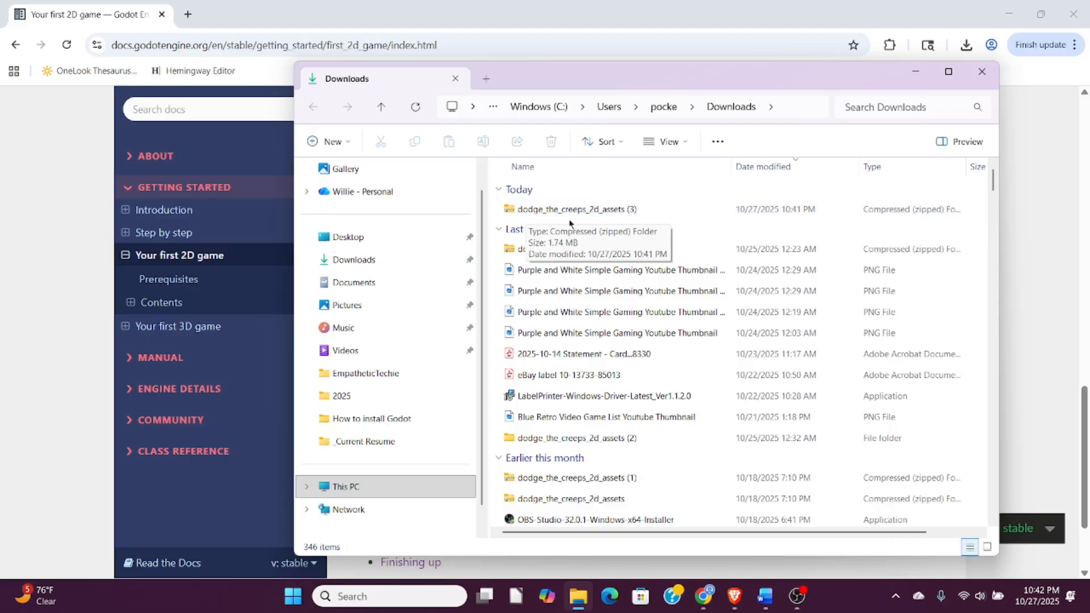
- Extract today's dodge_the_creeps_2d_assets (3) zip archive to the default destination in Downloads
left_click(554, 212)
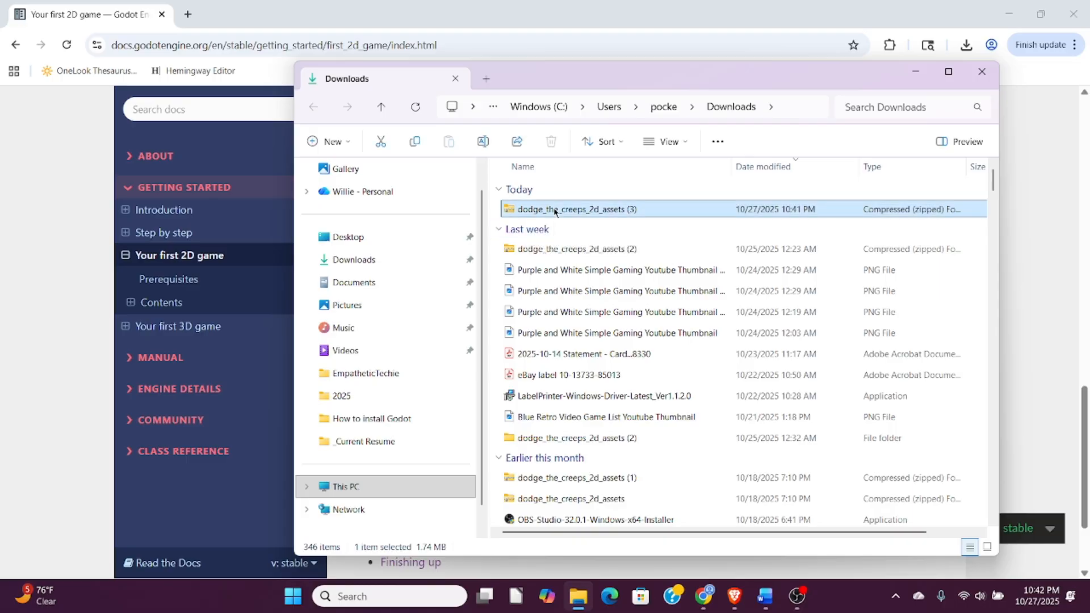
right_click(555, 212)
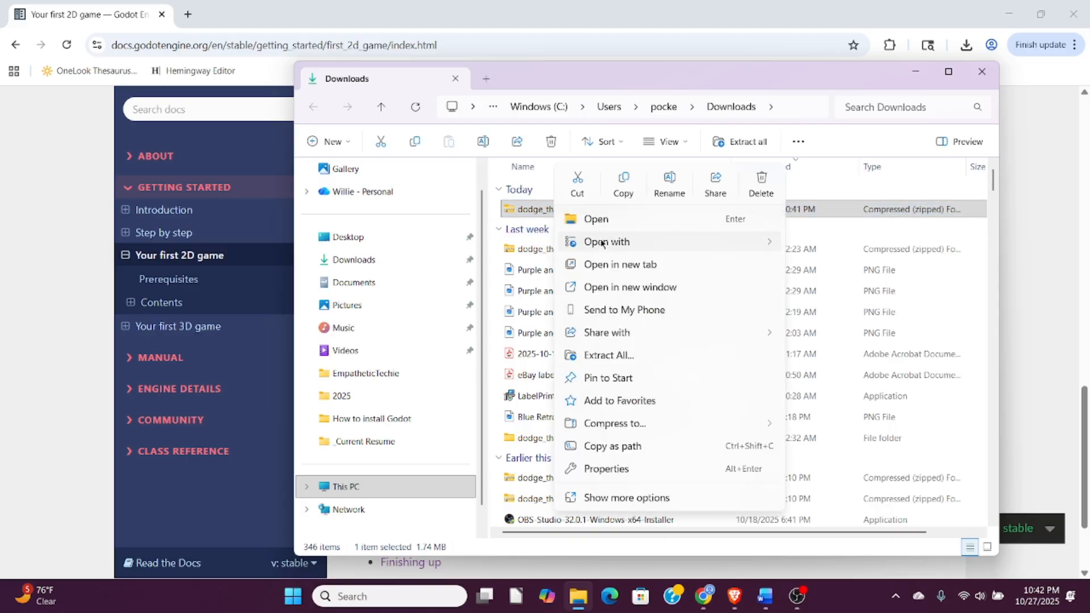
left_click(600, 356)
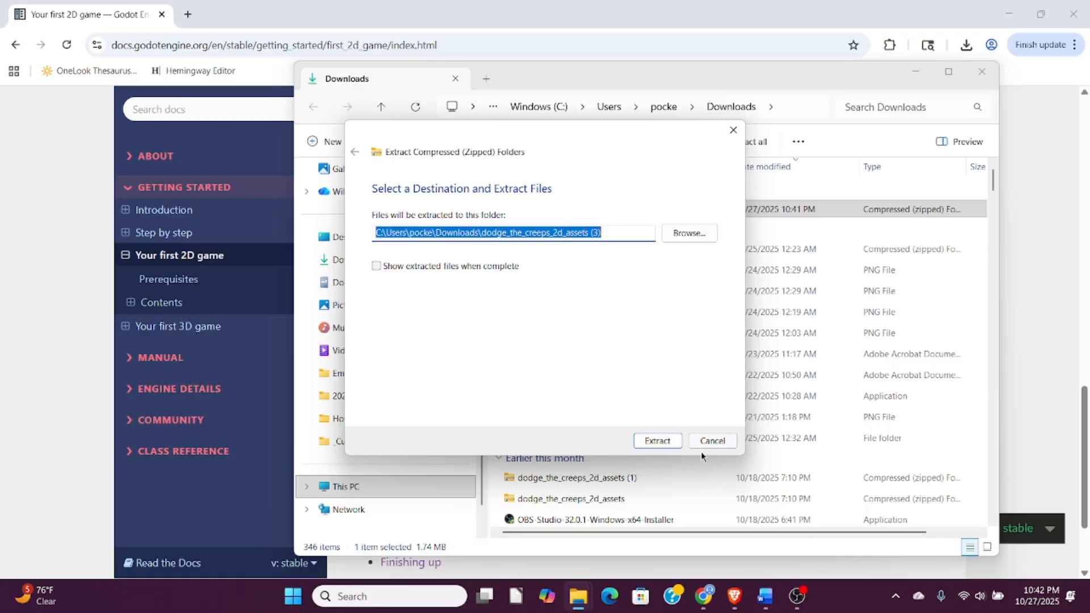
left_click(661, 440)
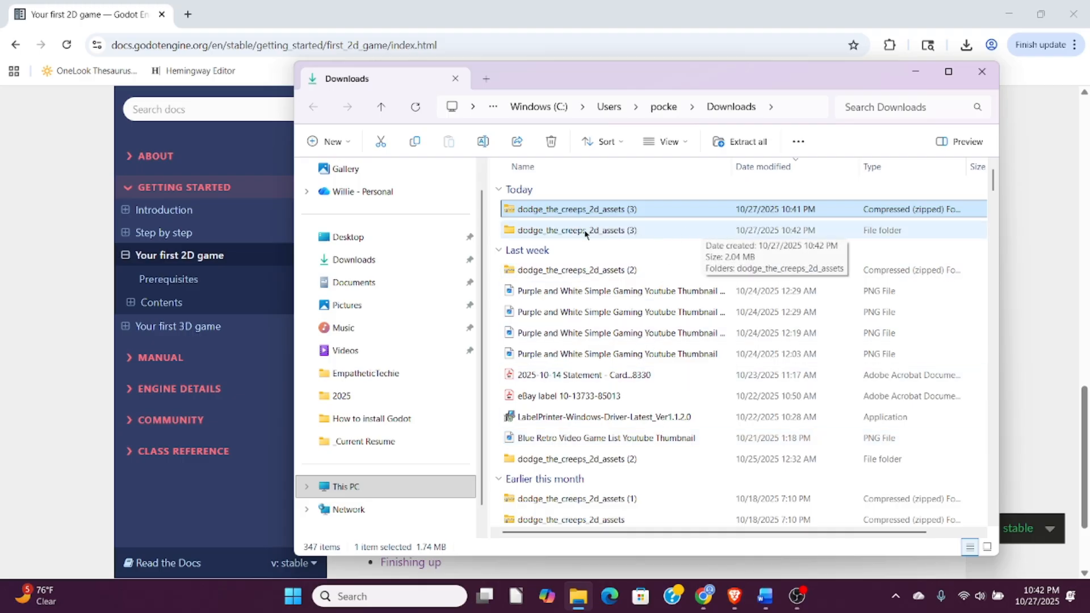
- Open the extracted dodge_the_creeps_2d_assets (3) folder and its inner dodge_the_creeps_2d_assets folder to reach the art and fonts folders
left_click(690, 230)
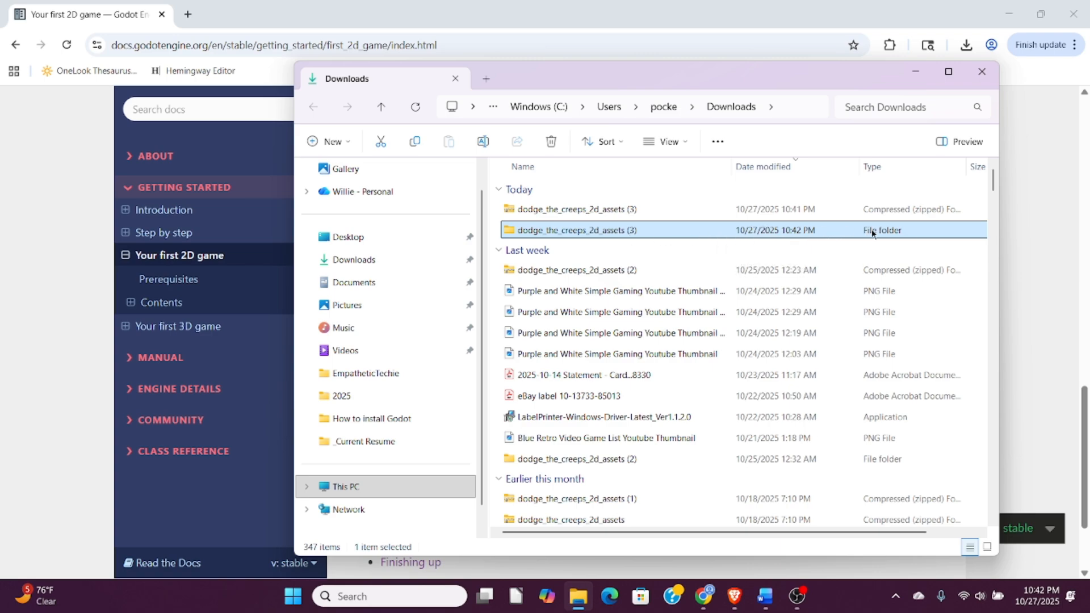
double_click(586, 235)
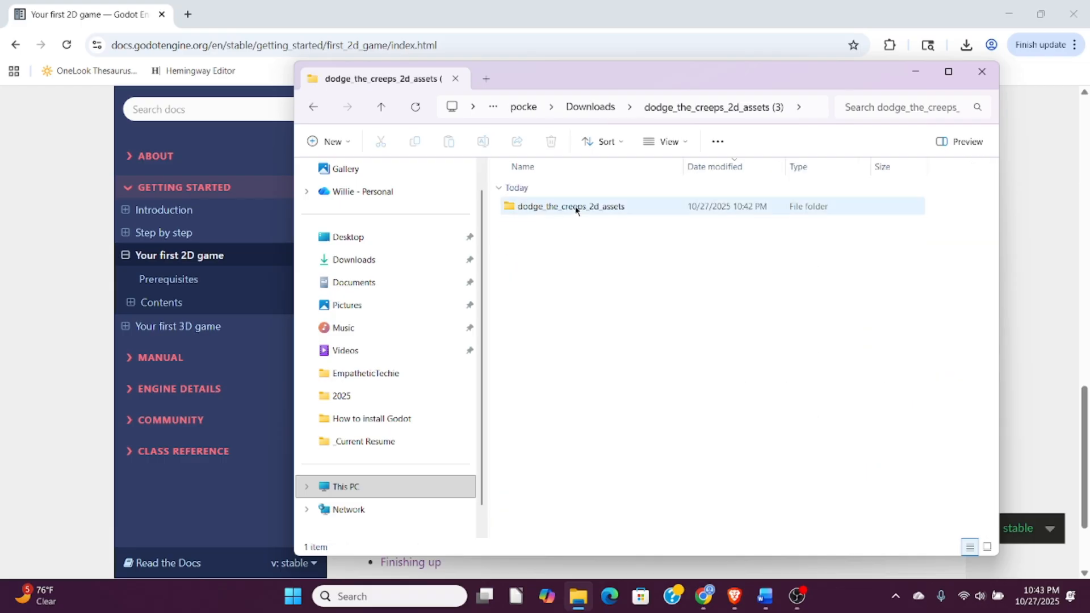
double_click(577, 208)
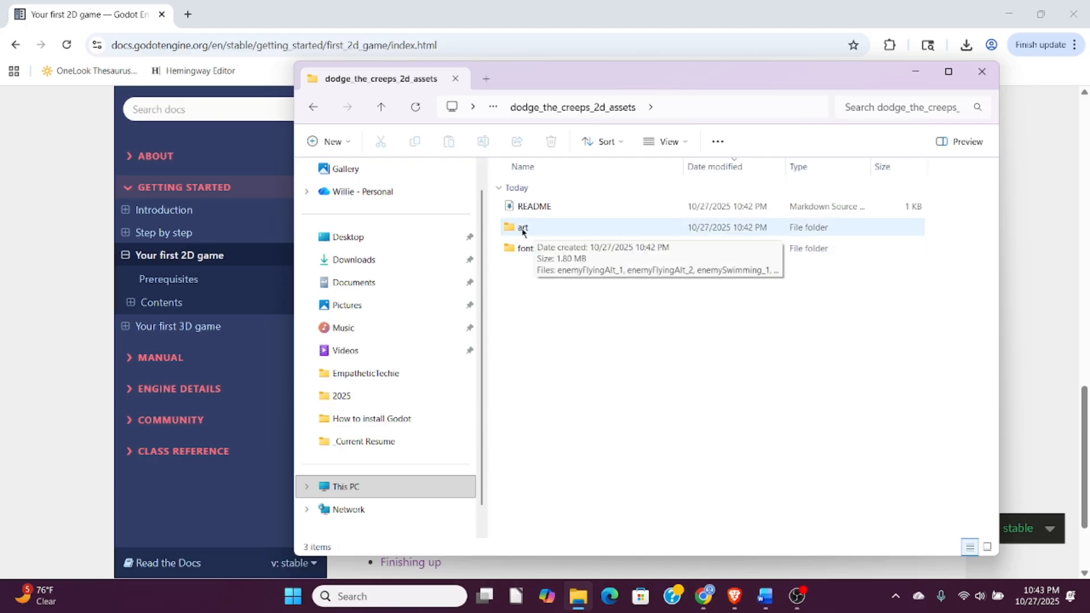
mouse_move(529, 251)
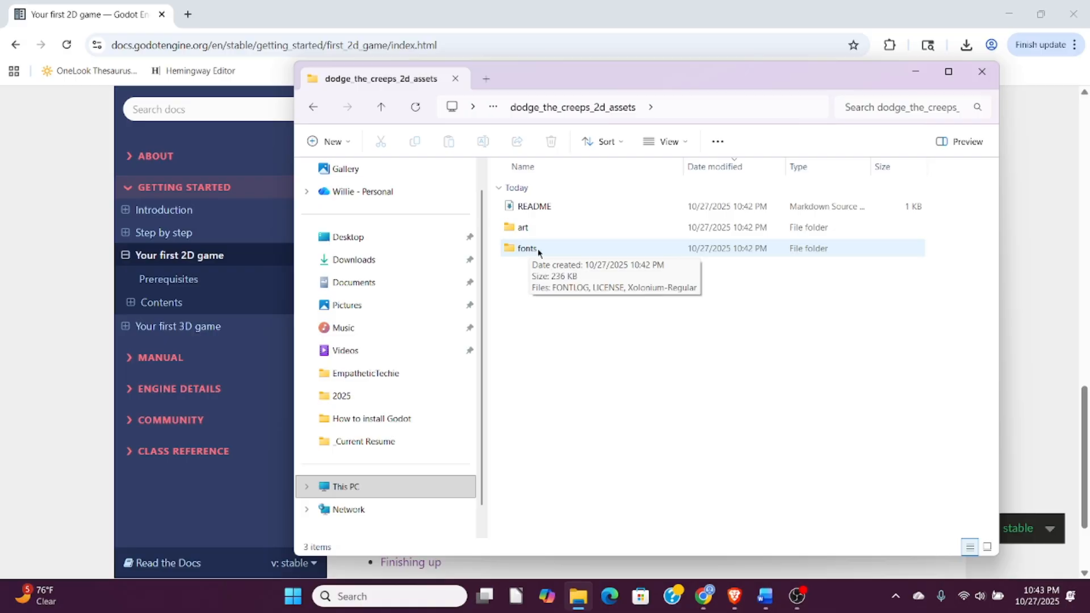
- Return to the Godot documentation, advance to "Setting up the project", and read the project creation and asset folder instructions
left_click(118, 17)
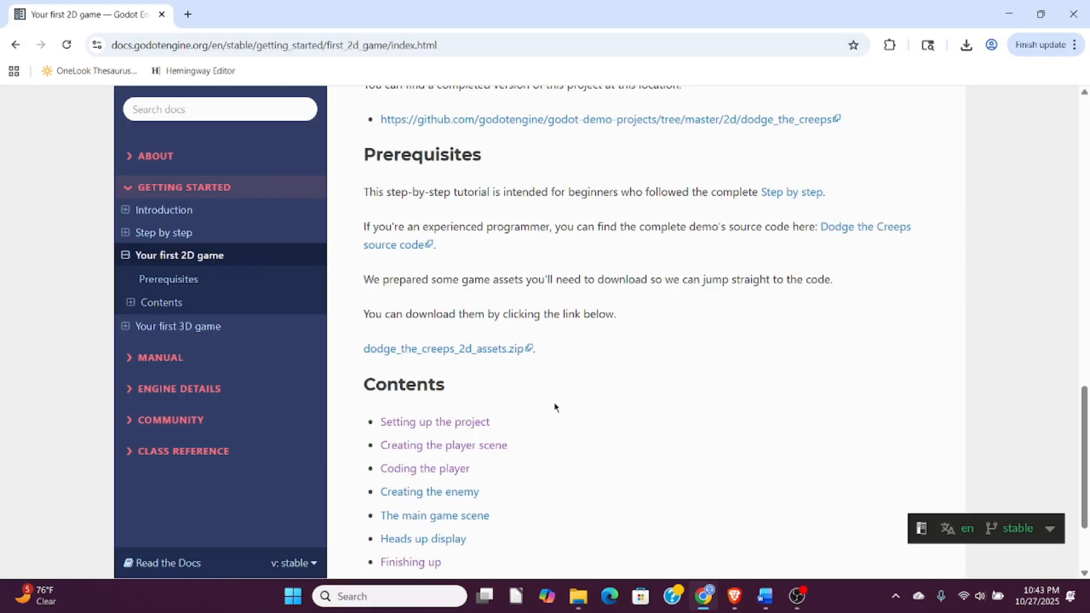
scroll(572, 387, "down", 3)
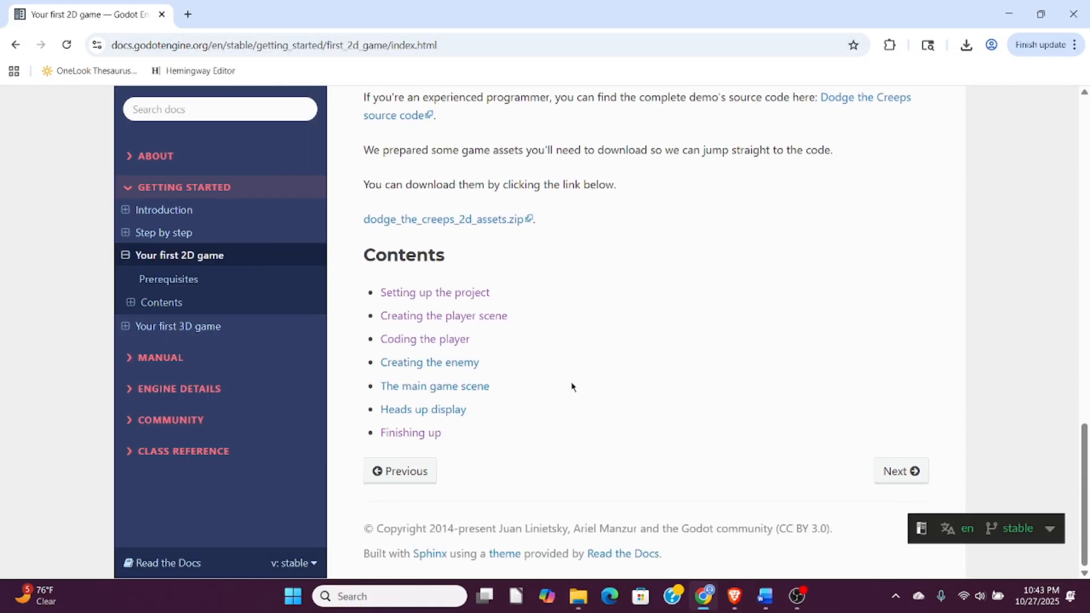
left_click(897, 471)
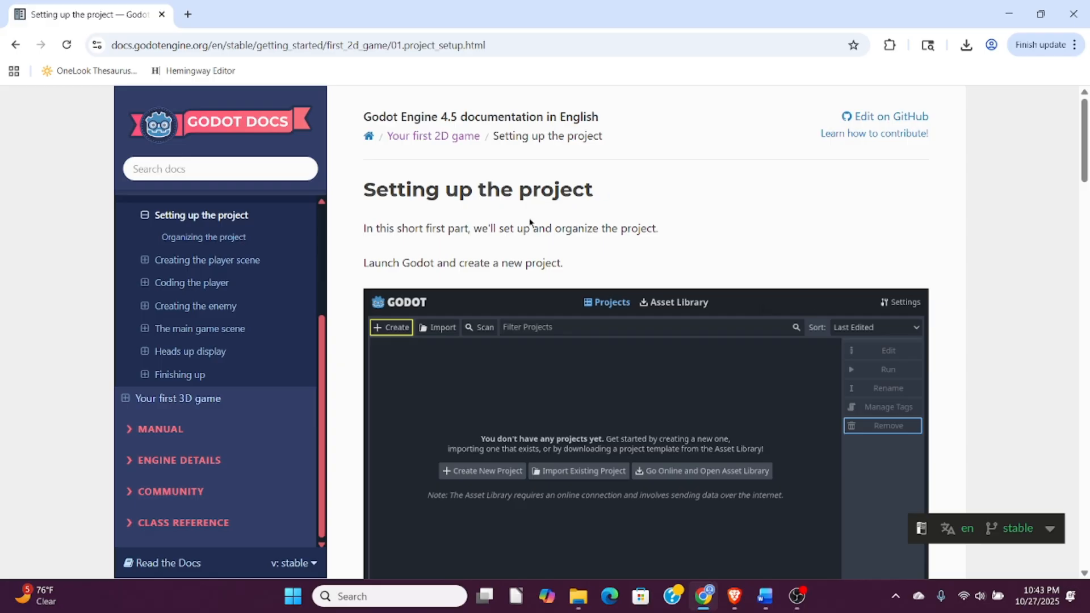
scroll(514, 246, "down", 8)
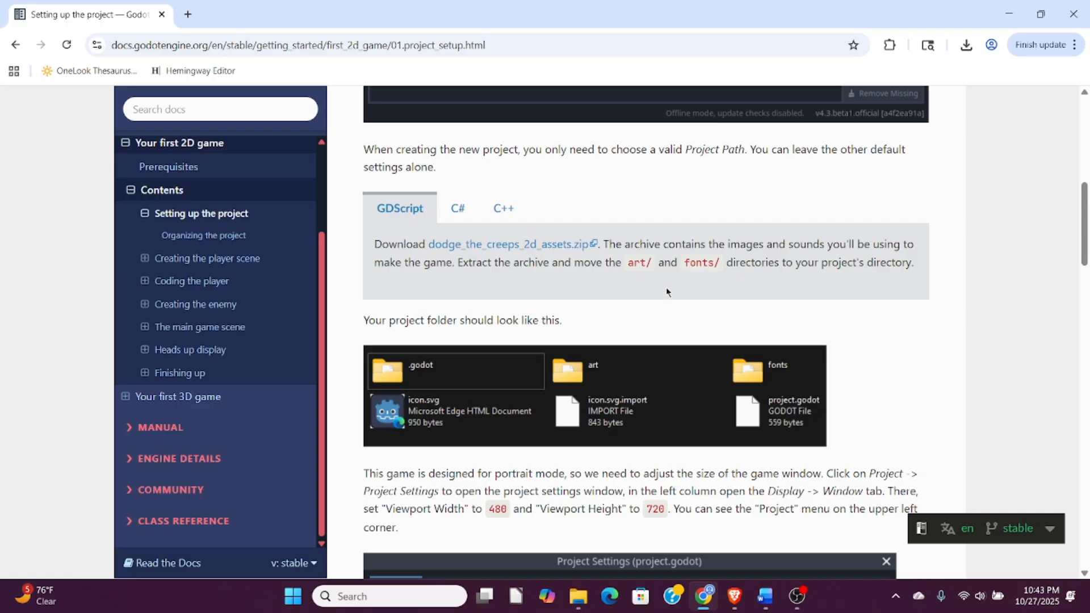
scroll(673, 307, "up", 8)
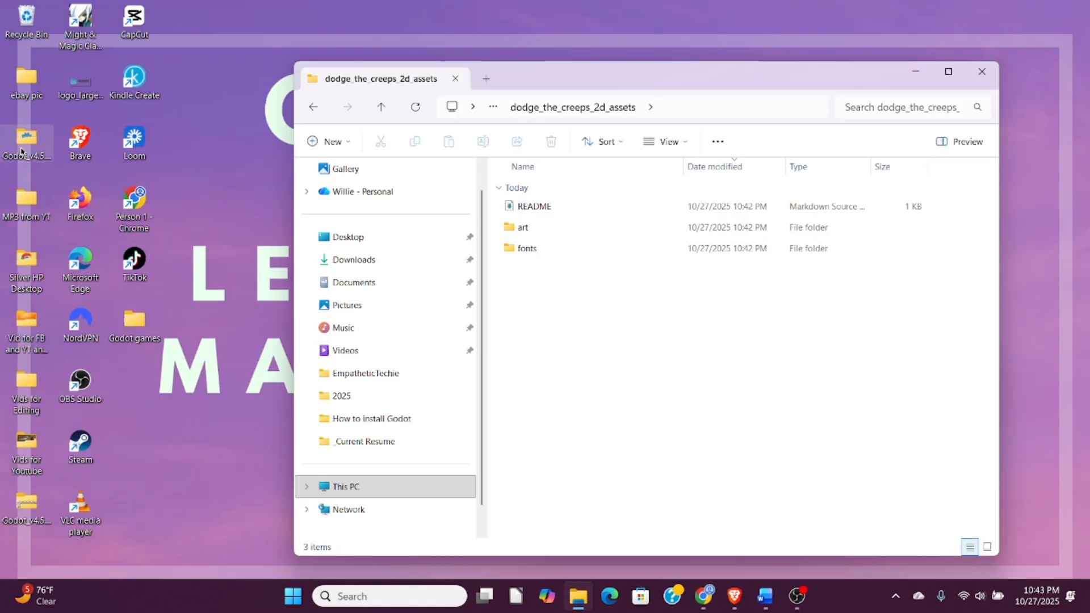
- Look into the desktop's Godot_v4.5.1 folder, and close both it and the dodge_the_creeps_2d_assets window
double_click(25, 148)
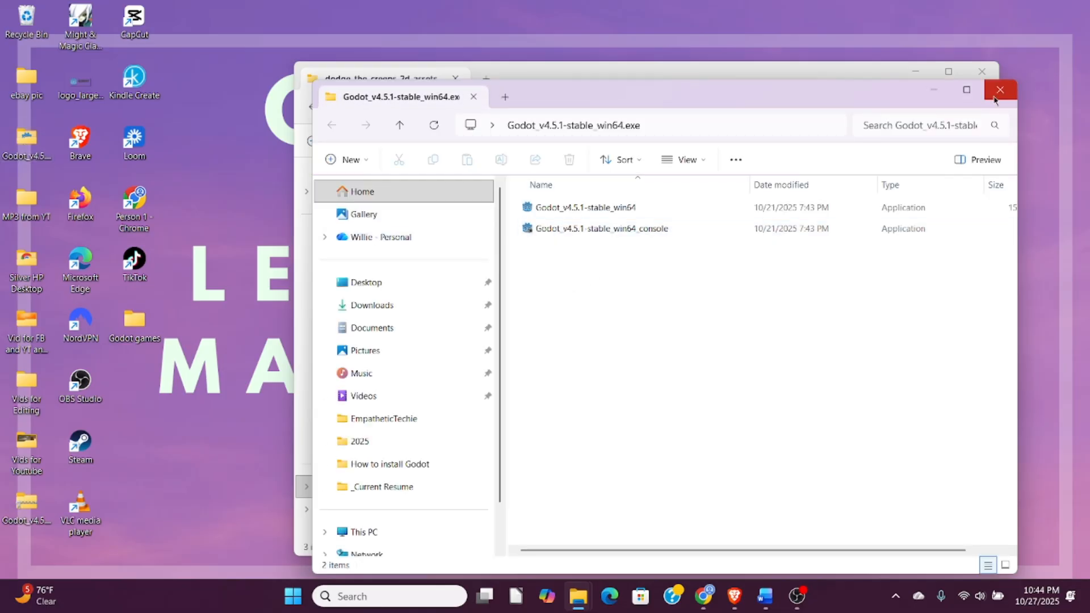
left_click(995, 95)
left_click(982, 72)
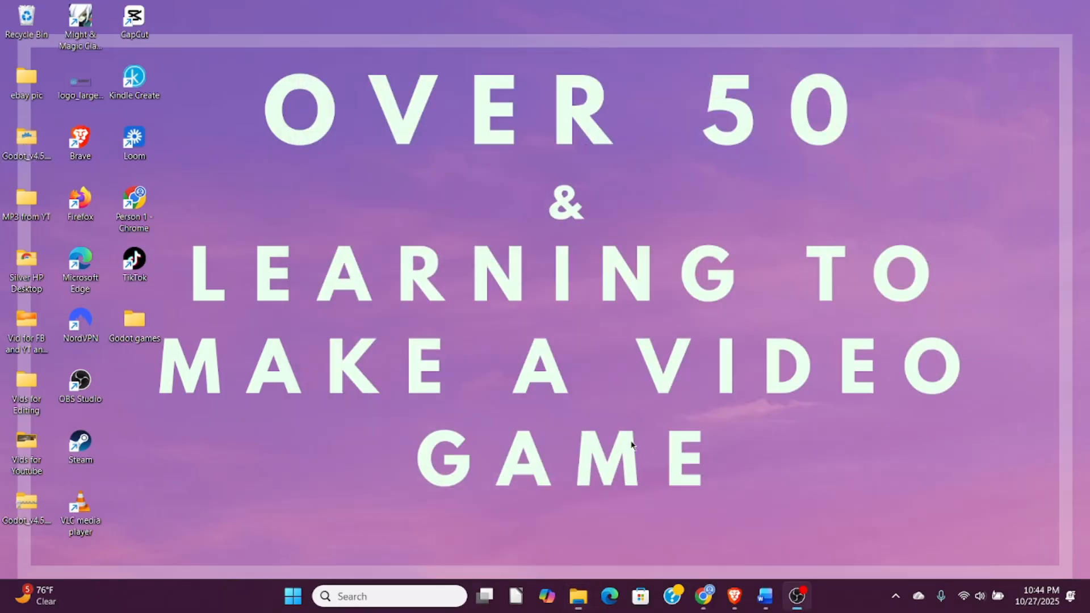
- Search Windows for "godo" and launch Godot_v4.5.1-stable_win64.exe to reach the Project Manager
left_click(377, 596)
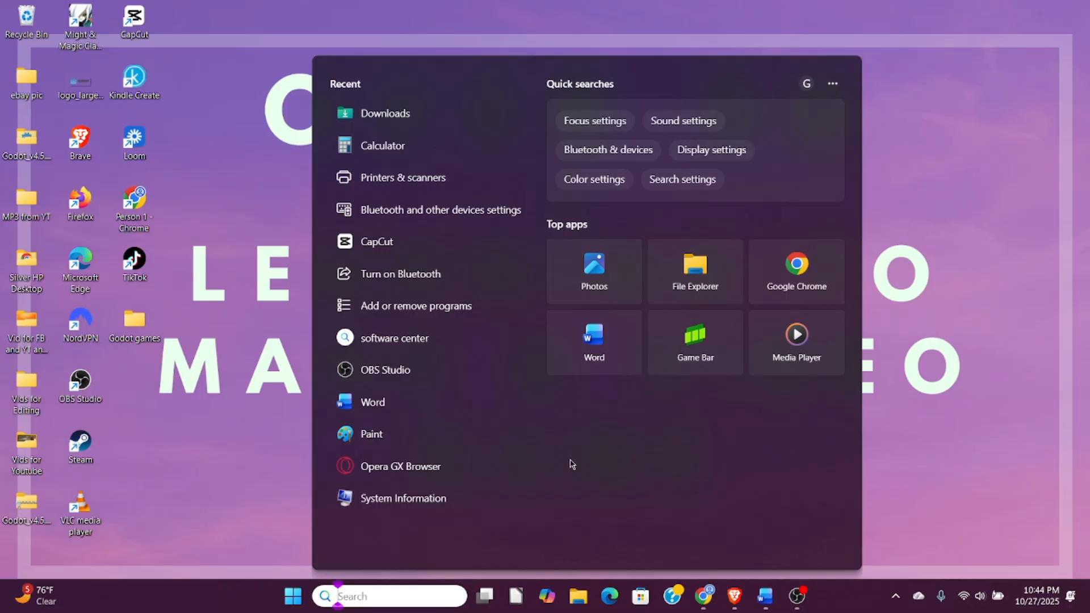
type("godo")
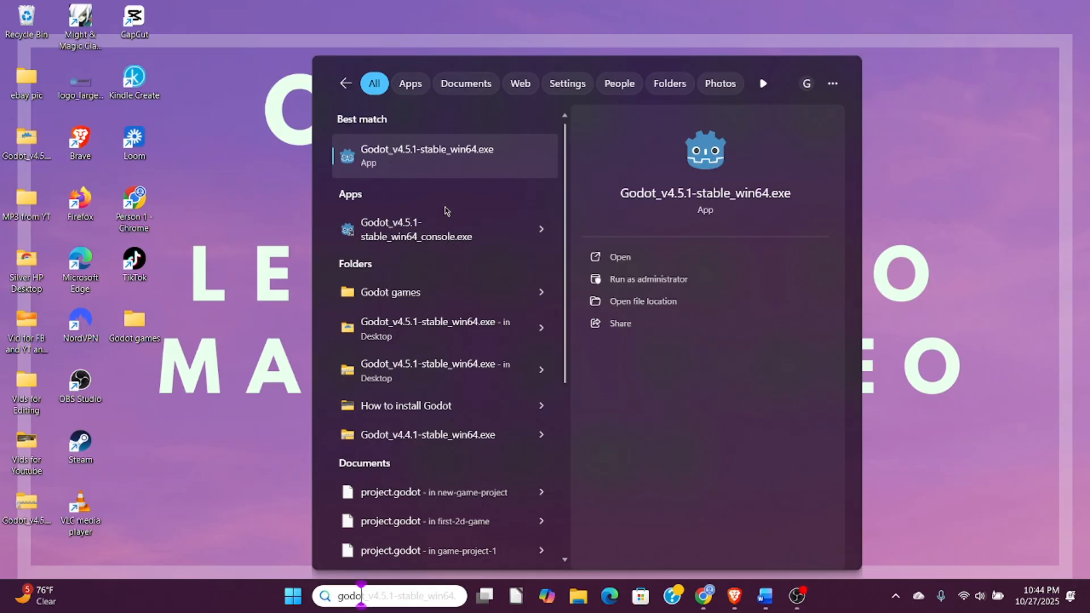
left_click(455, 164)
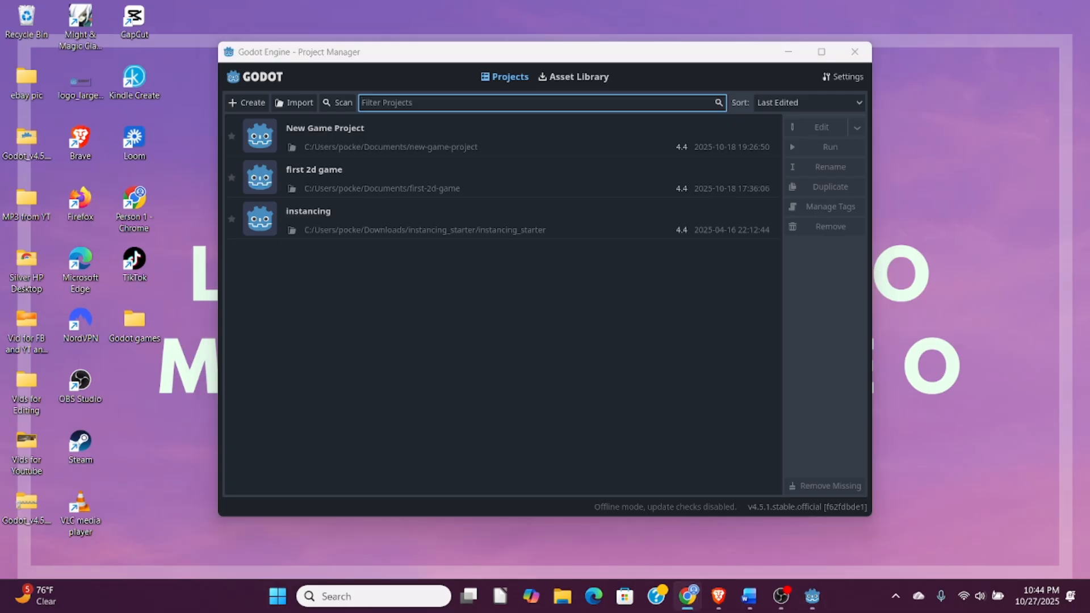
- Switch to the Godot documentation, review the new project instructions in "Setting up the project", and return to the Project Manager
mouse_move(693, 609)
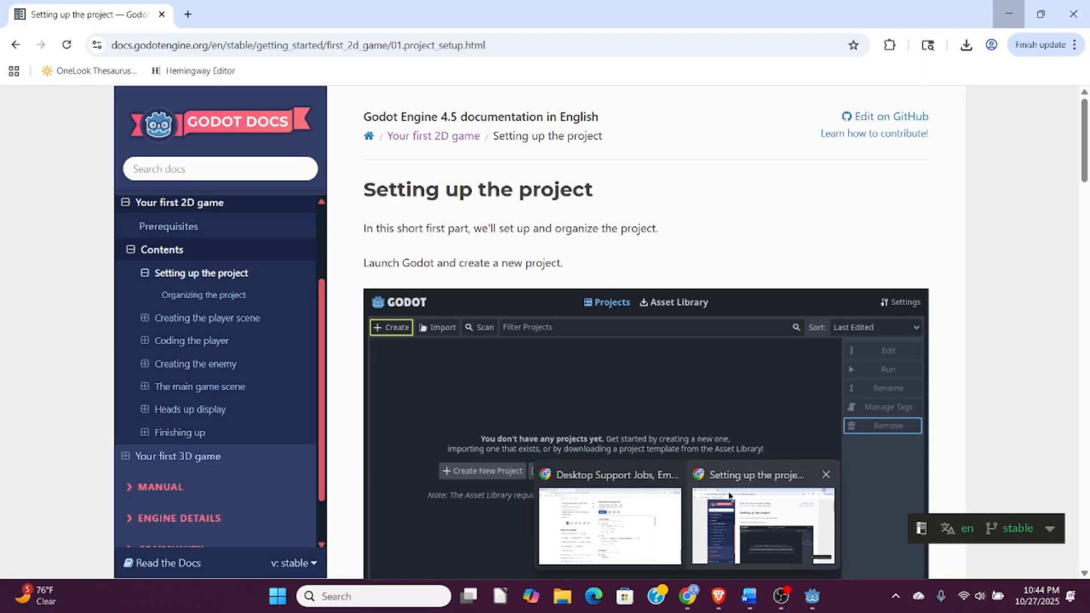
left_click(731, 496)
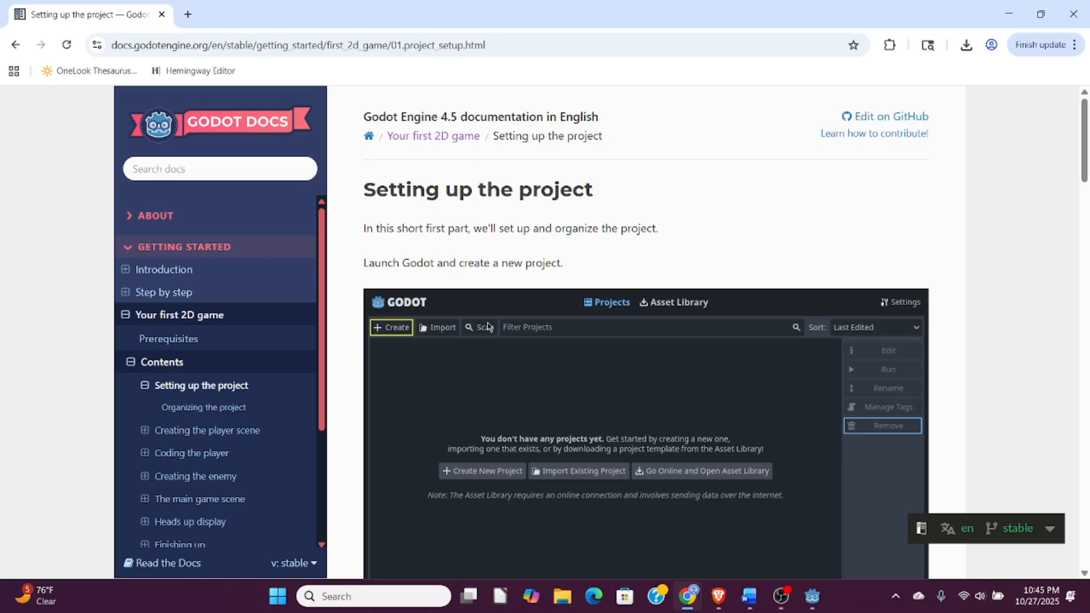
scroll(494, 277, "down", 1)
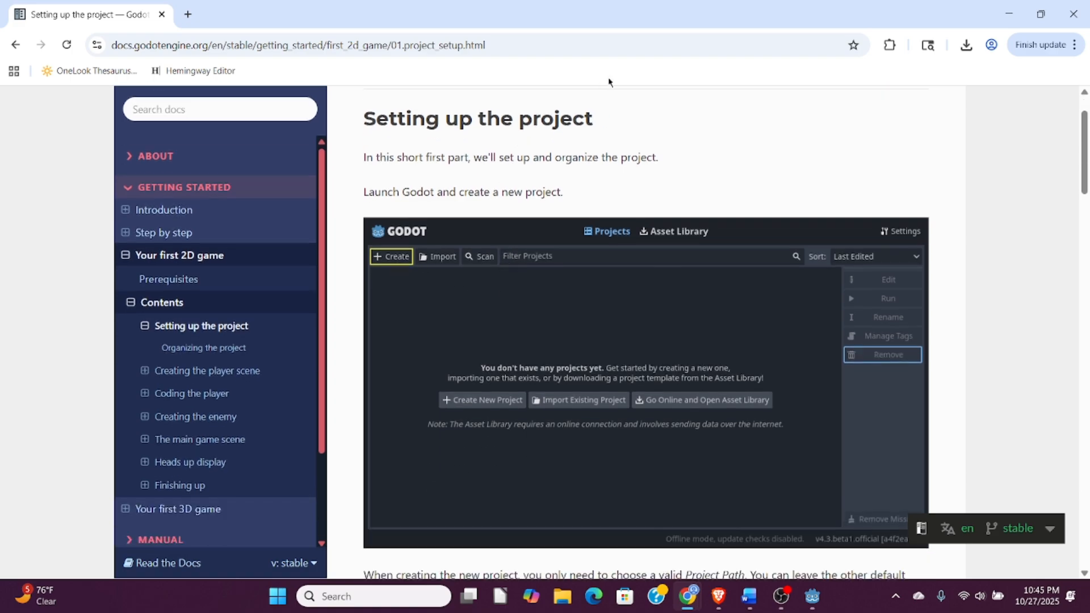
left_click_drag(656, 14, 446, 0)
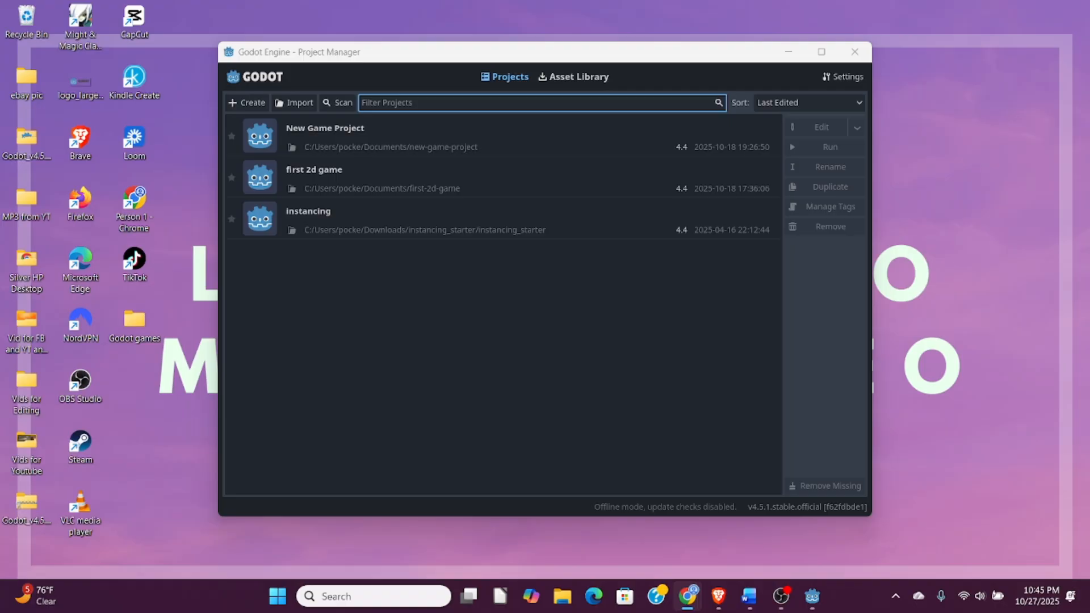
- Start a new project in the Godot Project Manager and name it "first 2d game"
left_click(246, 105)
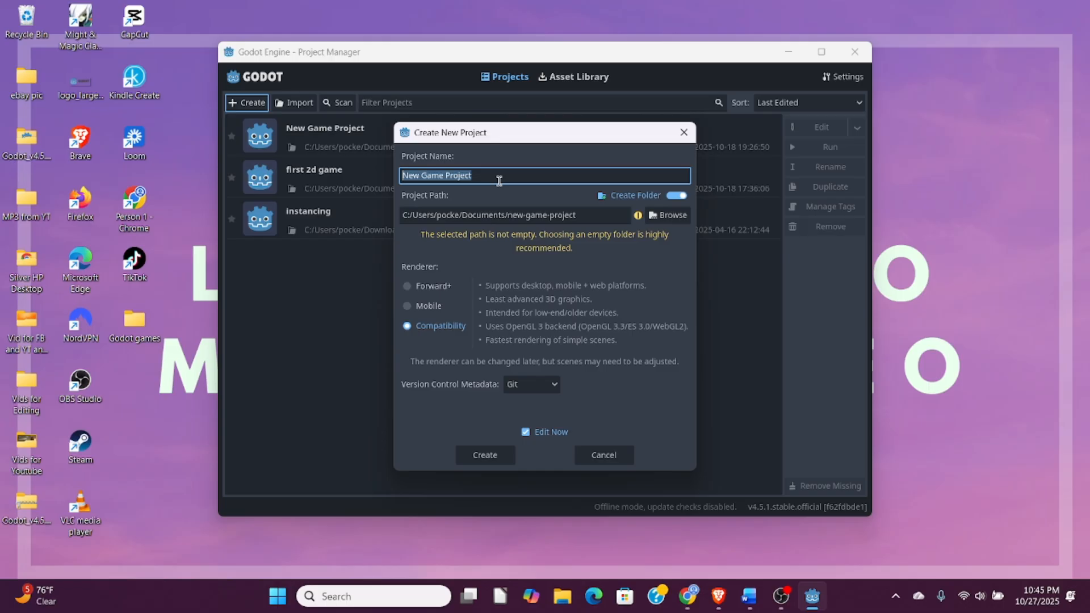
type("firs")
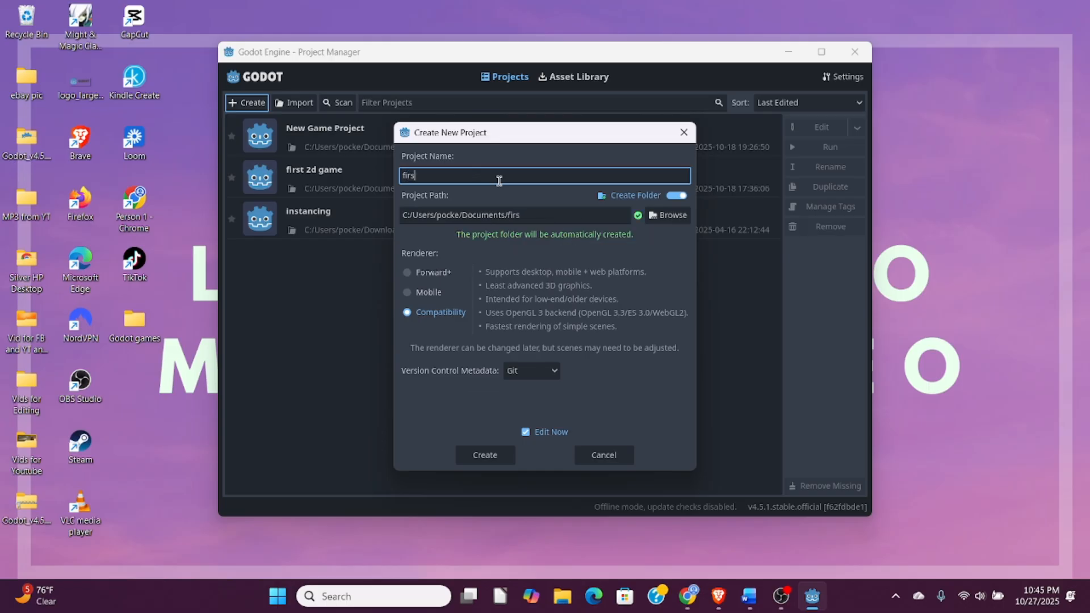
type("t 2d game")
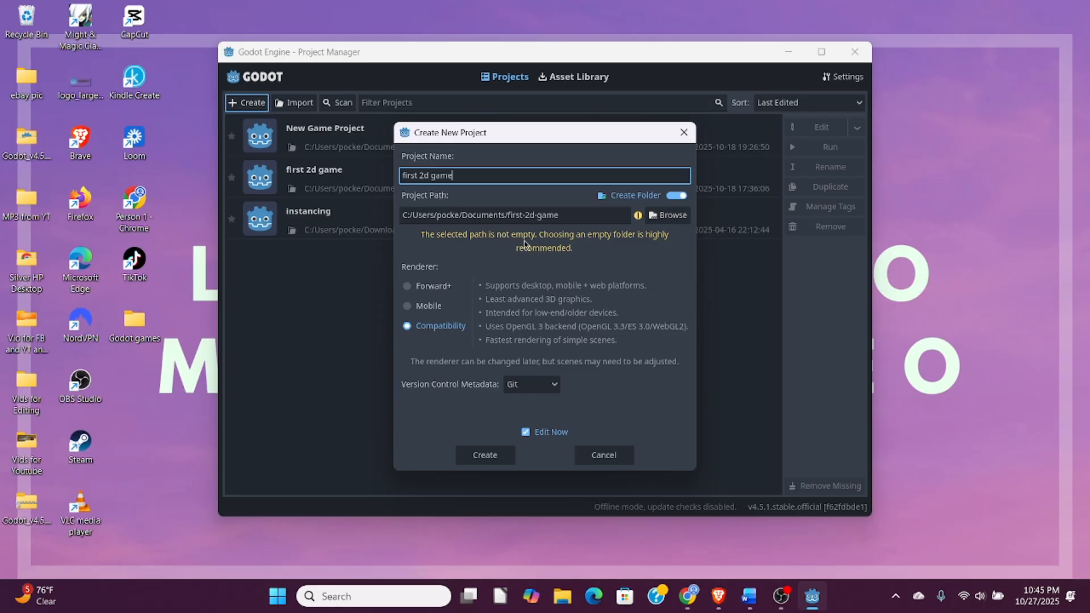
- Compare the new project's name with the folder name at the end of its project path
left_click_drag(505, 218, 570, 219)
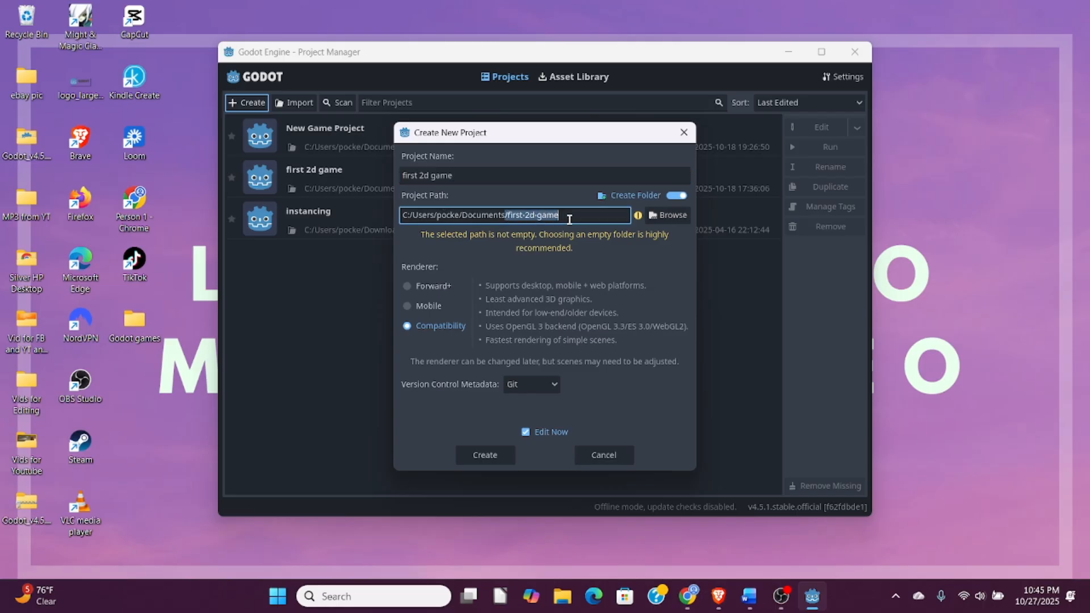
left_click(467, 171)
left_click_drag(453, 176, 389, 171)
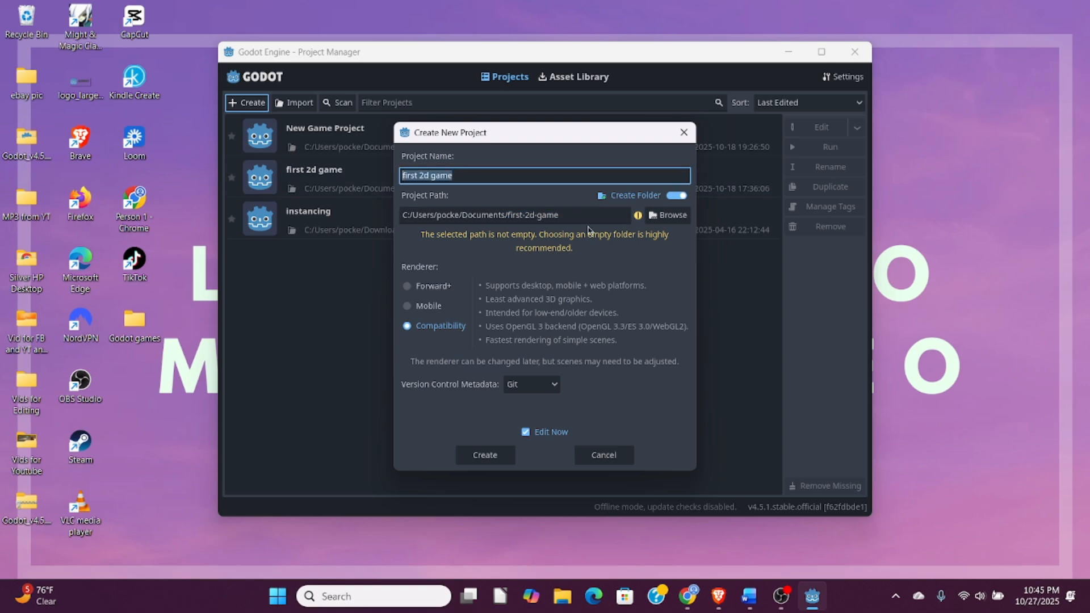
left_click_drag(585, 215, 512, 217)
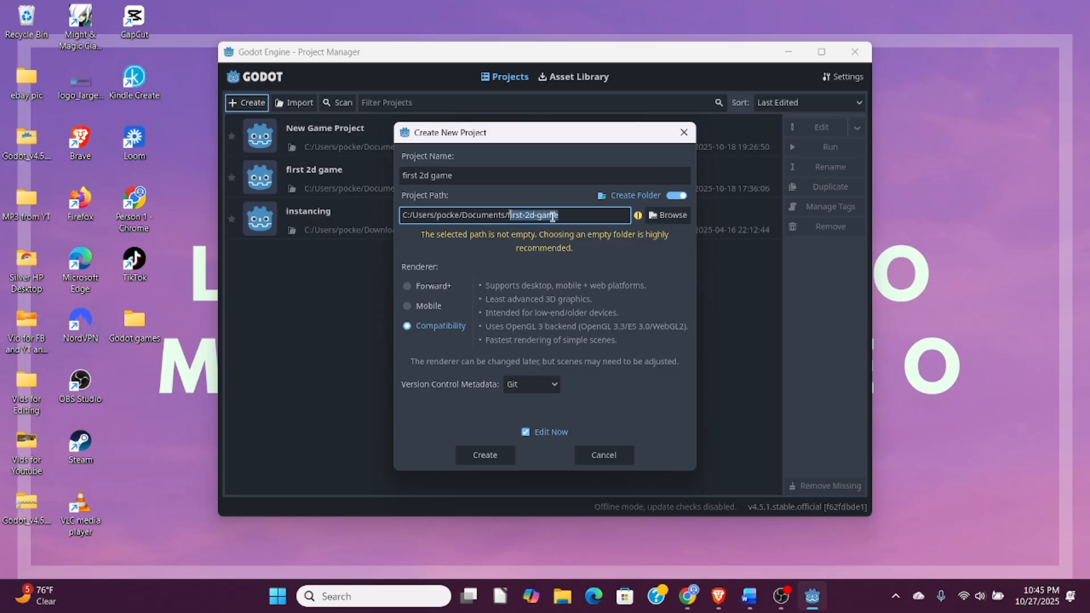
- Browse to the Godot games folder on the desktop and select it as the location in the project path
left_click(675, 221)
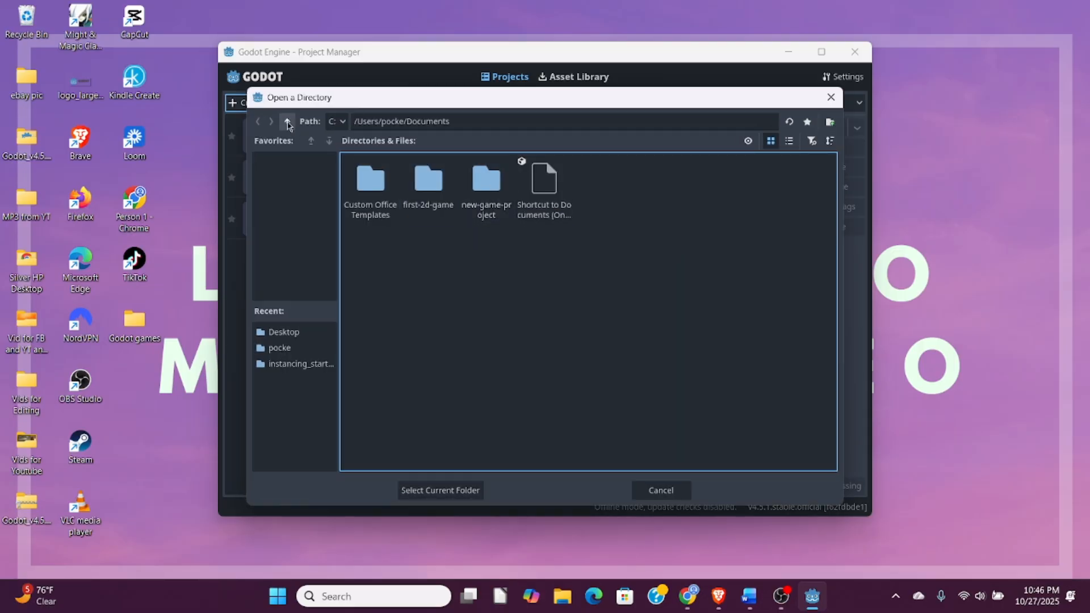
left_click(288, 122)
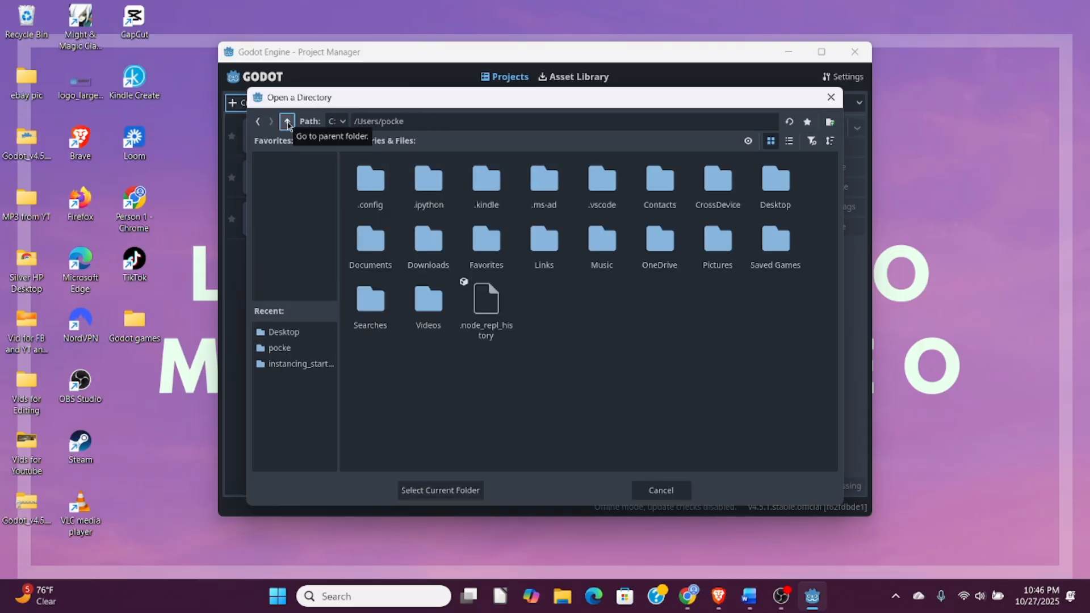
double_click(779, 183)
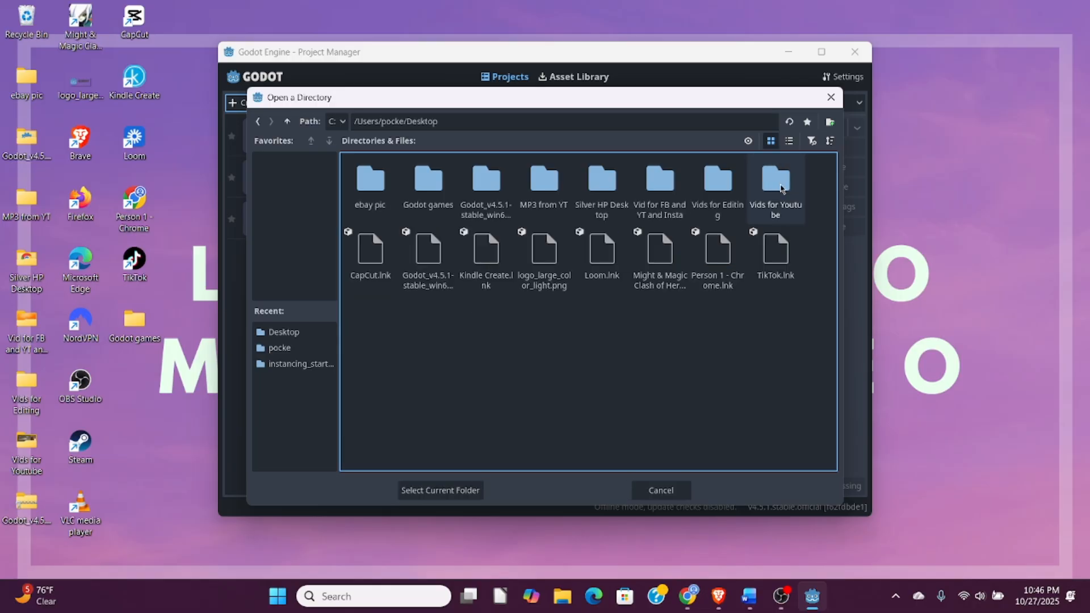
left_click(779, 182)
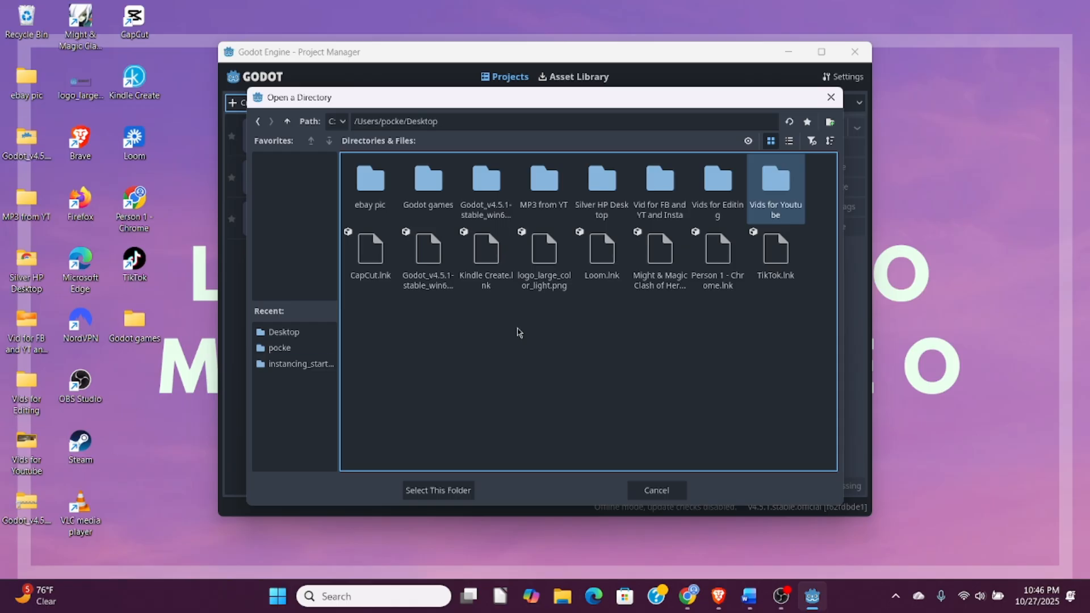
double_click(427, 182)
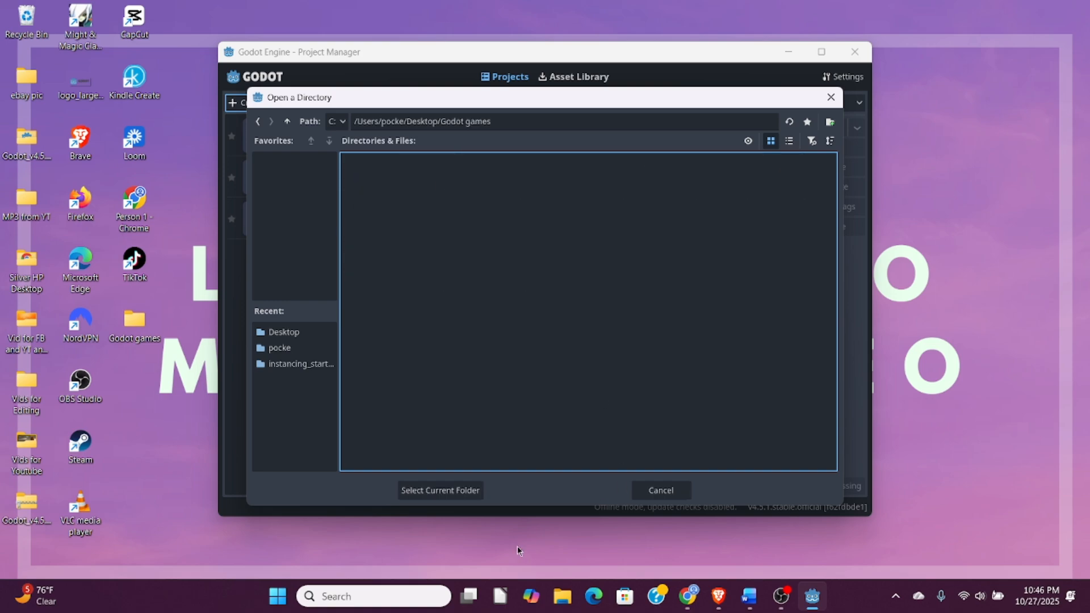
left_click(450, 490)
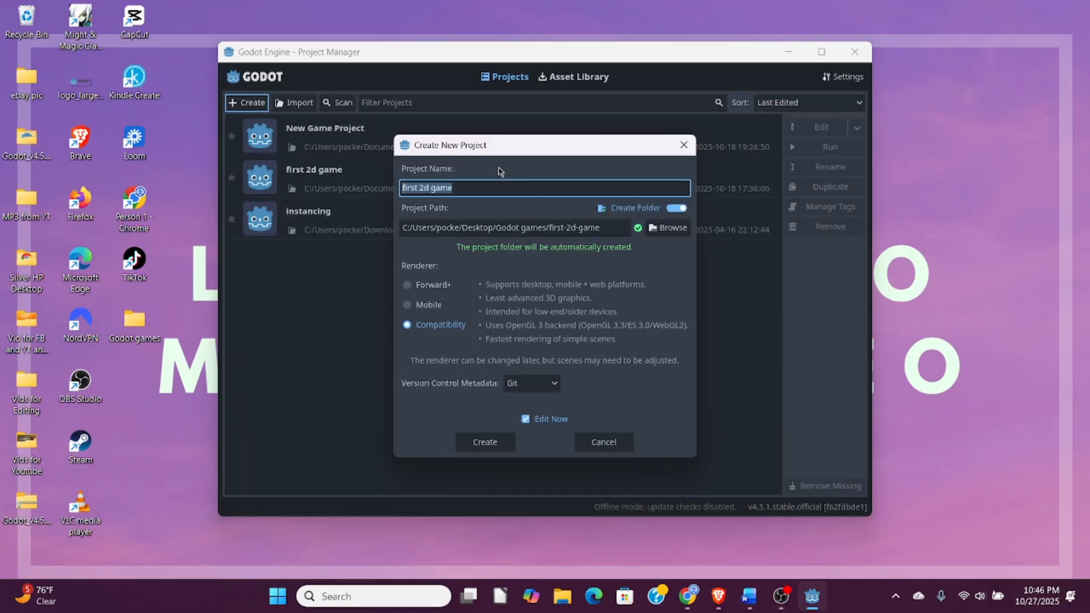
- Recheck the project name, and look inside the desktop's Godot games folder before closing it
left_click(461, 190)
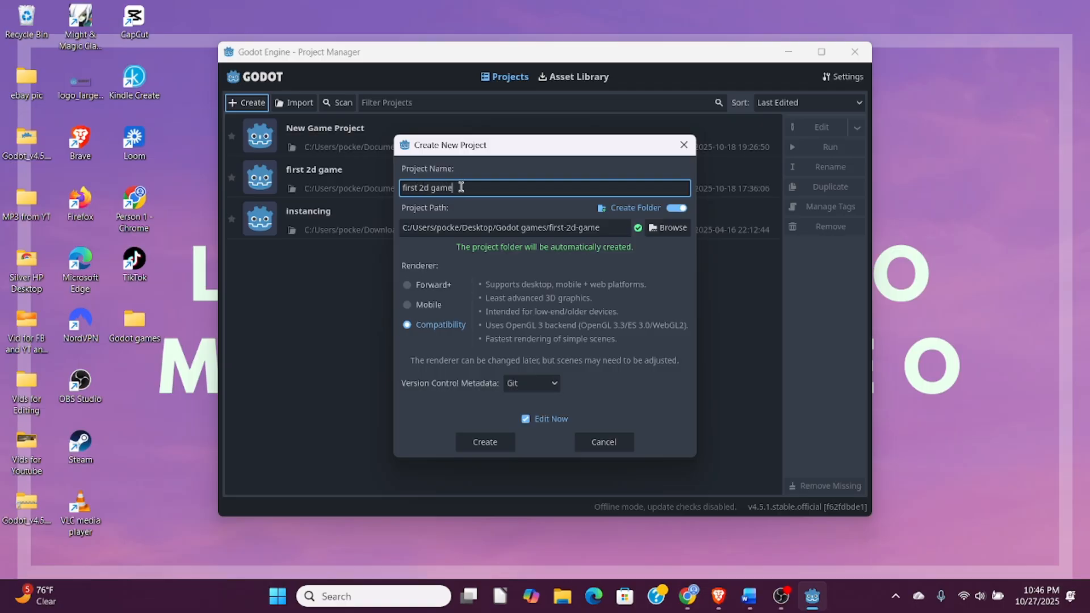
left_click_drag(461, 188, 395, 189)
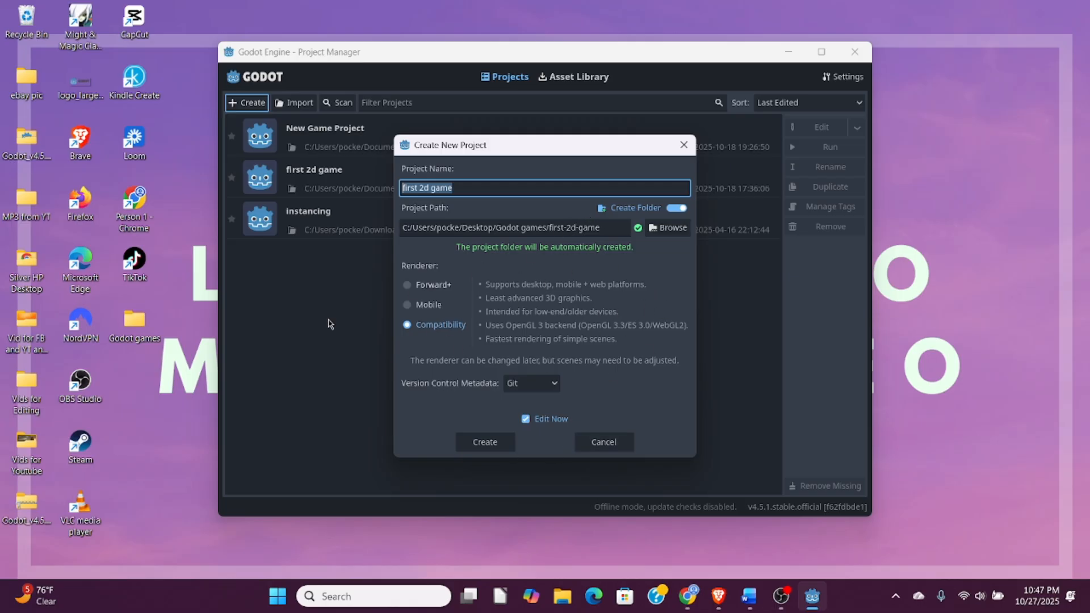
double_click(142, 329)
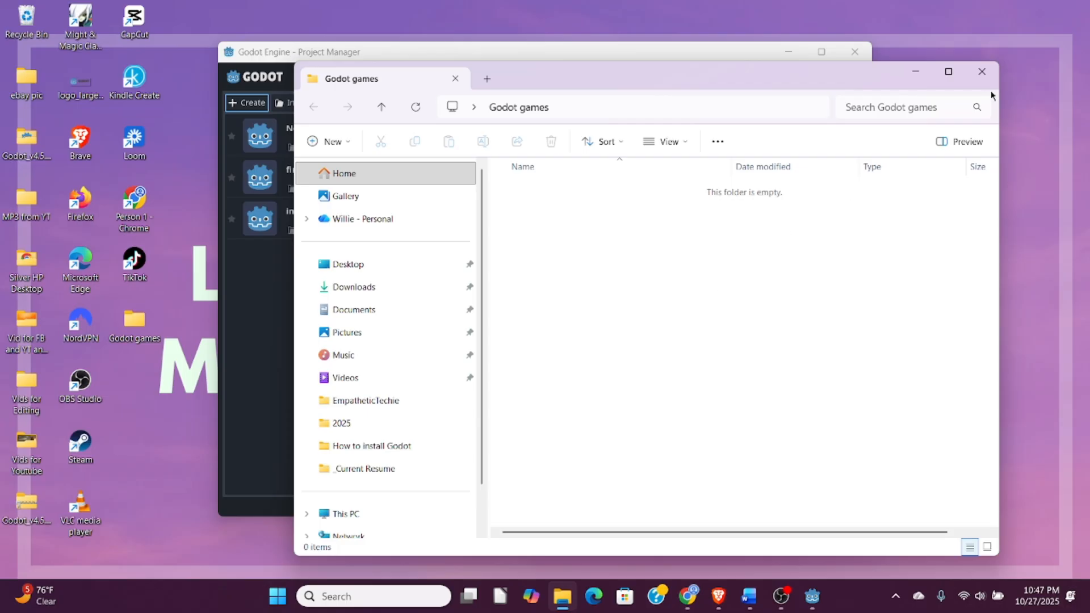
left_click(982, 72)
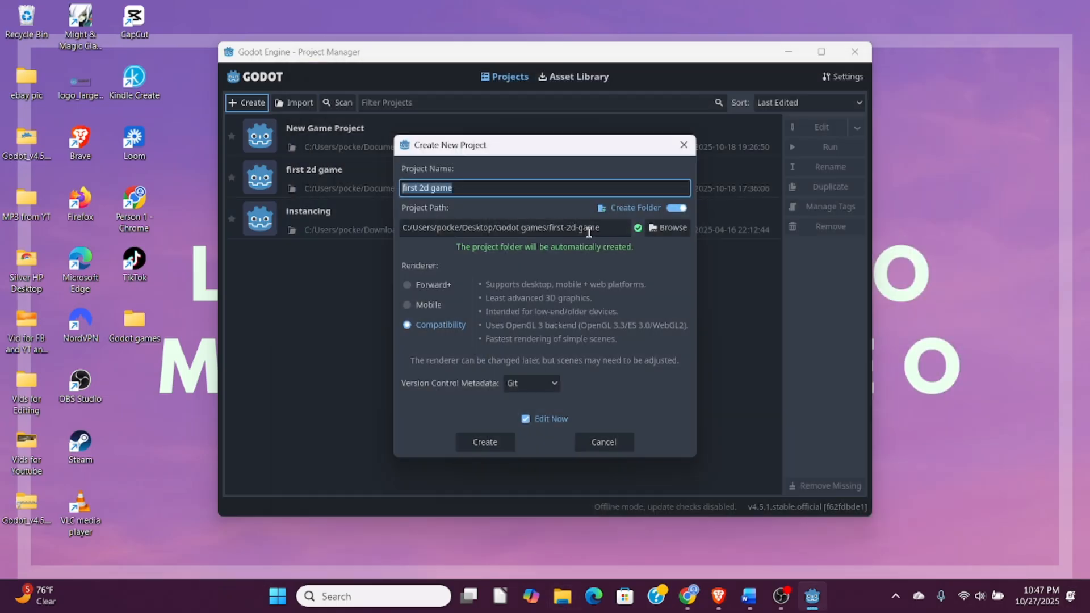
- Check the first-2d-game folder name in the path, create the project, and minimize the Godot editor
left_click_drag(603, 228, 549, 228)
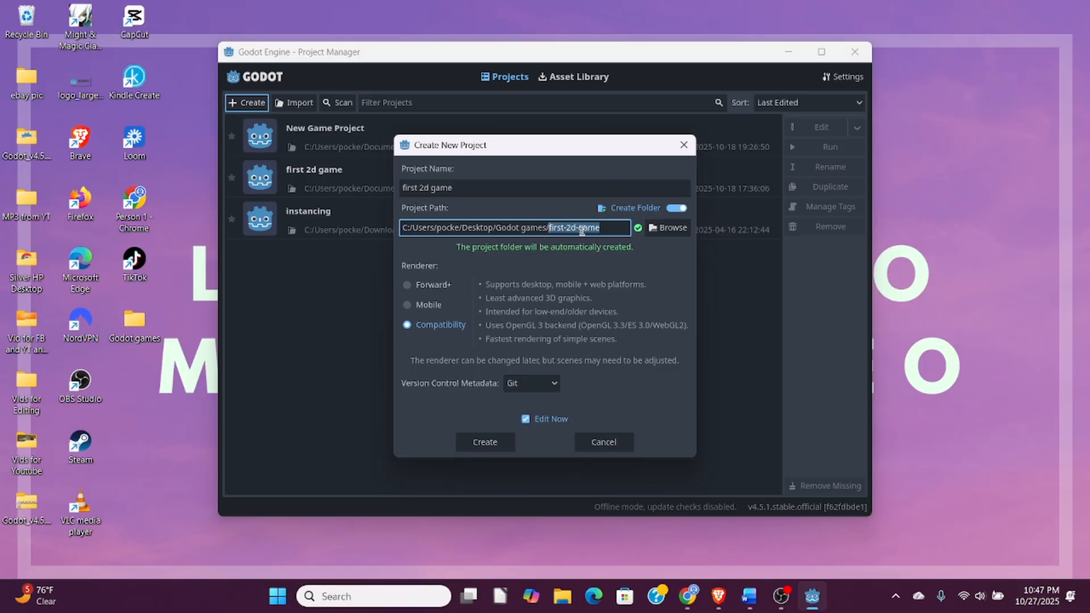
left_click(492, 448)
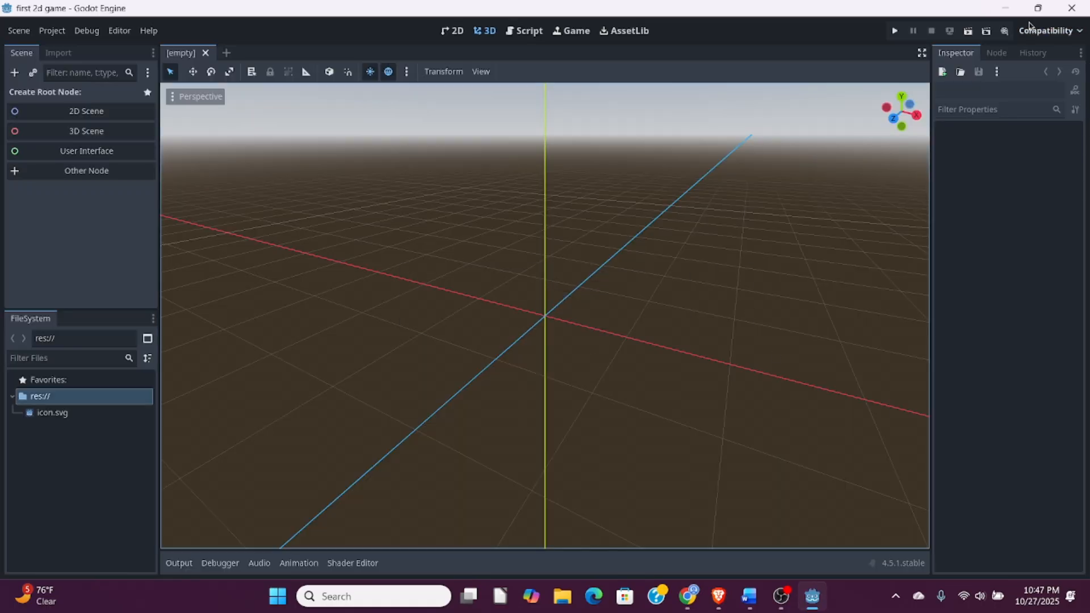
left_click(1009, 8)
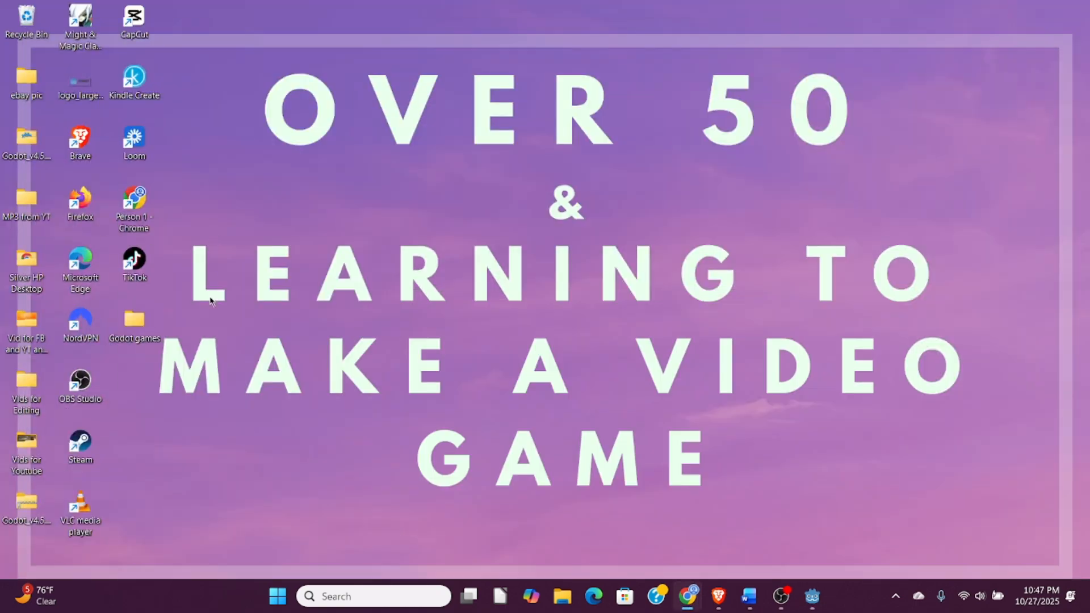
- Open the first-2d-game project folder inside the desktop's Godot games folder and move its window aside
double_click(135, 321)
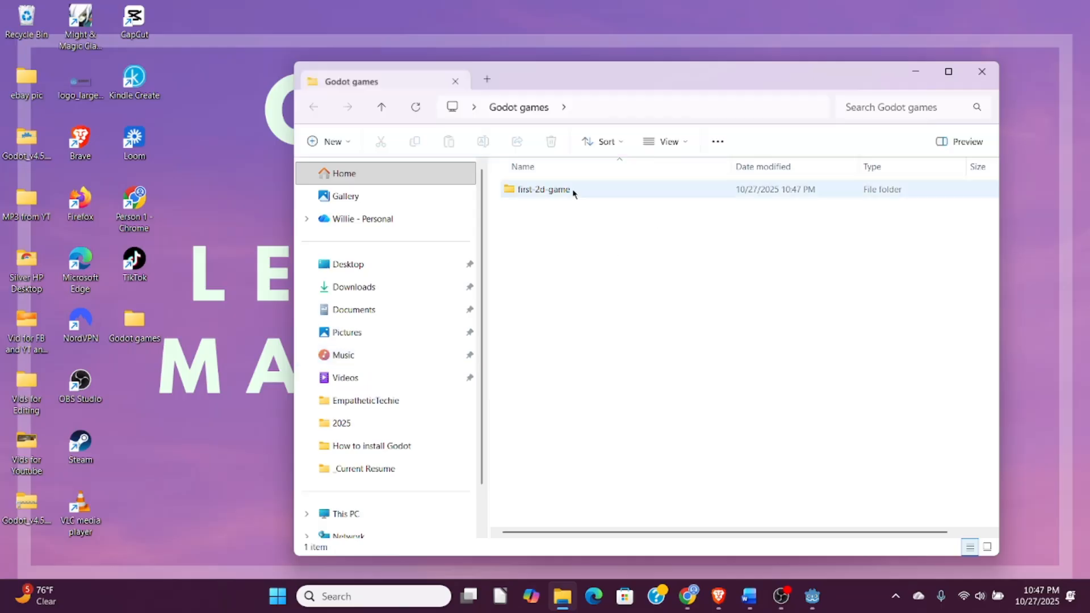
double_click(531, 191)
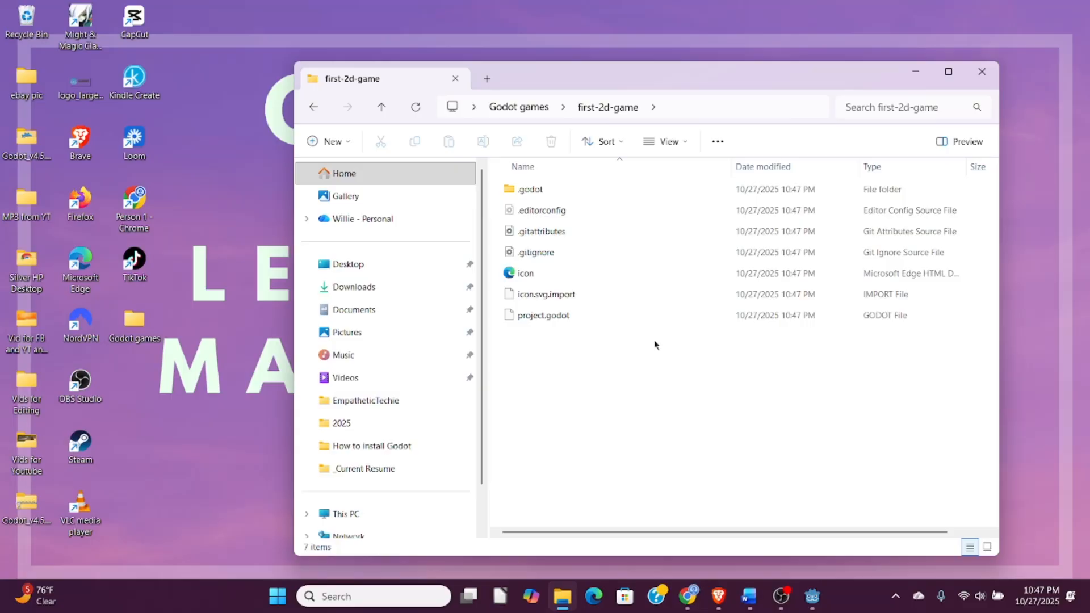
left_click_drag(639, 83, 374, 67)
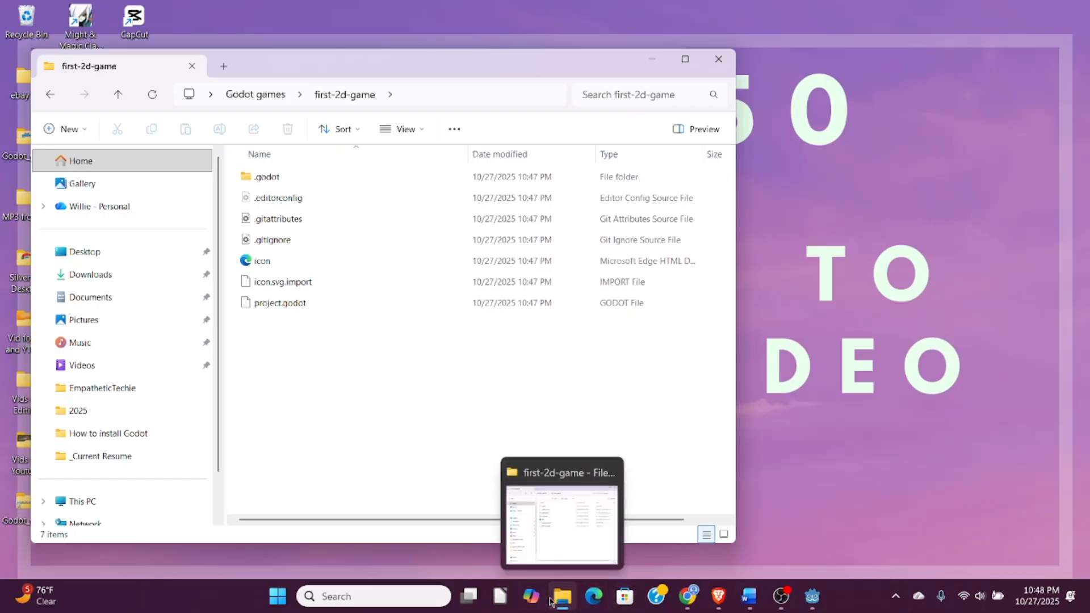
- Minimize the first-2d-game folder window, search Windows for "downloads", and open the Downloads folder
left_click(565, 601)
left_click(565, 601)
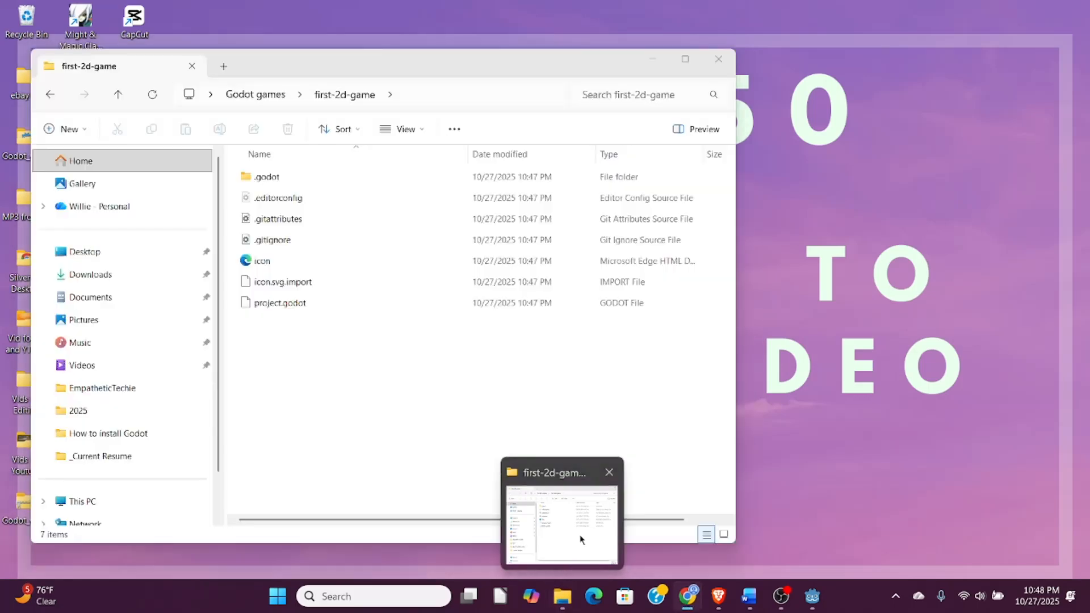
left_click(565, 601)
left_click(408, 596)
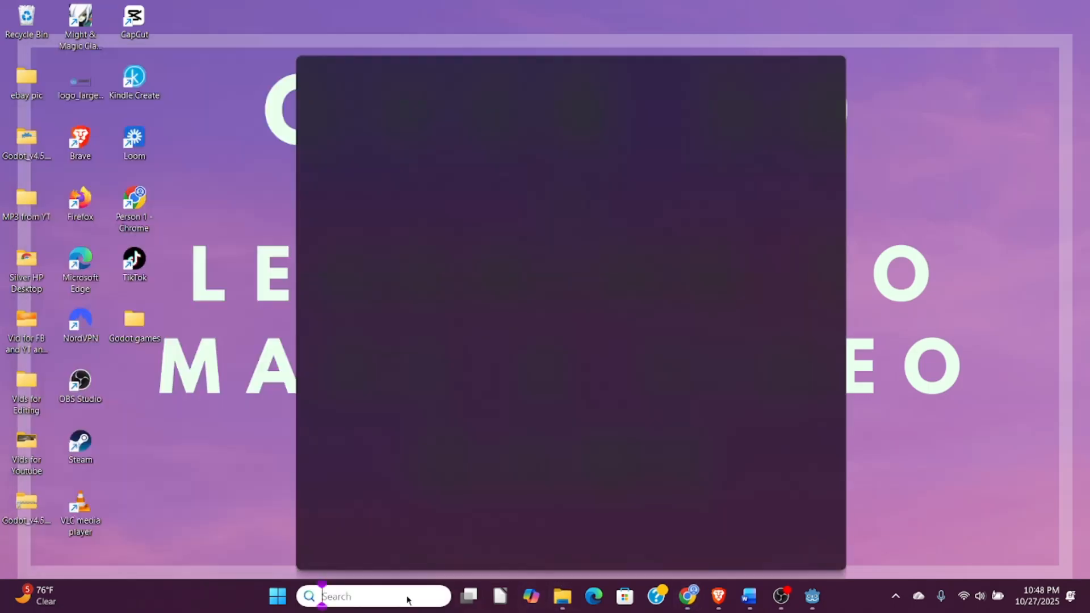
type("downloads")
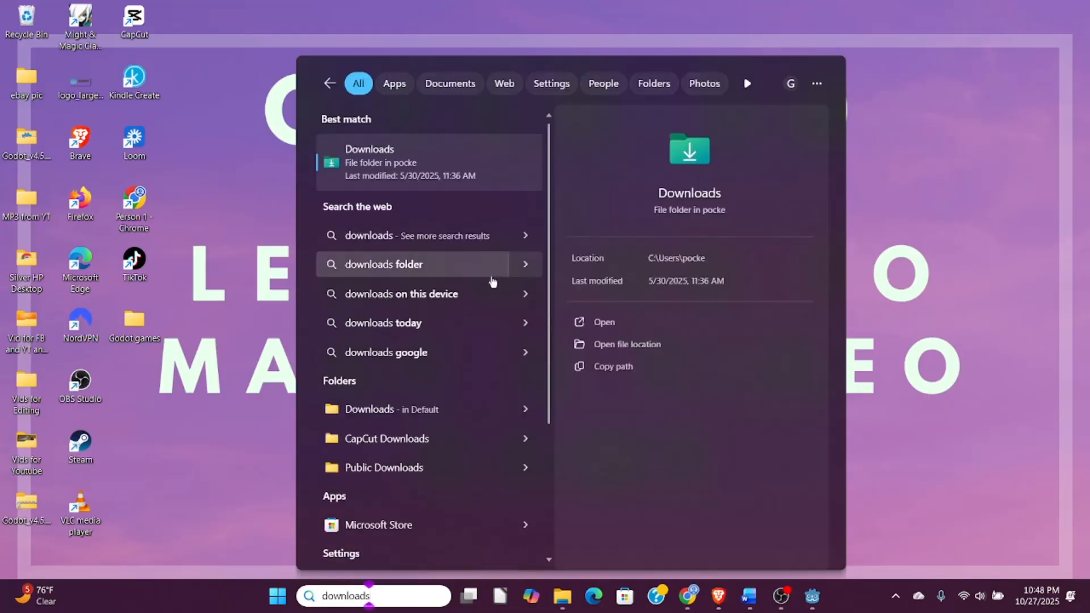
left_click(604, 322)
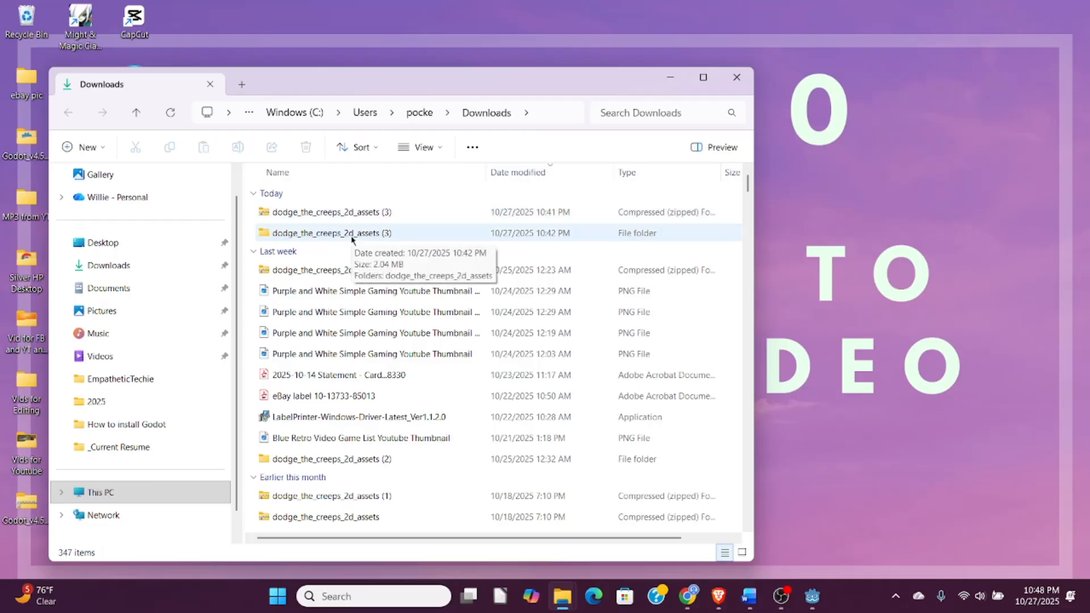
- Open the extracted dodge_the_creeps_2d_assets folder and, beside it, the first-2d-game folder inside the desktop's Godot games folder
double_click(355, 236)
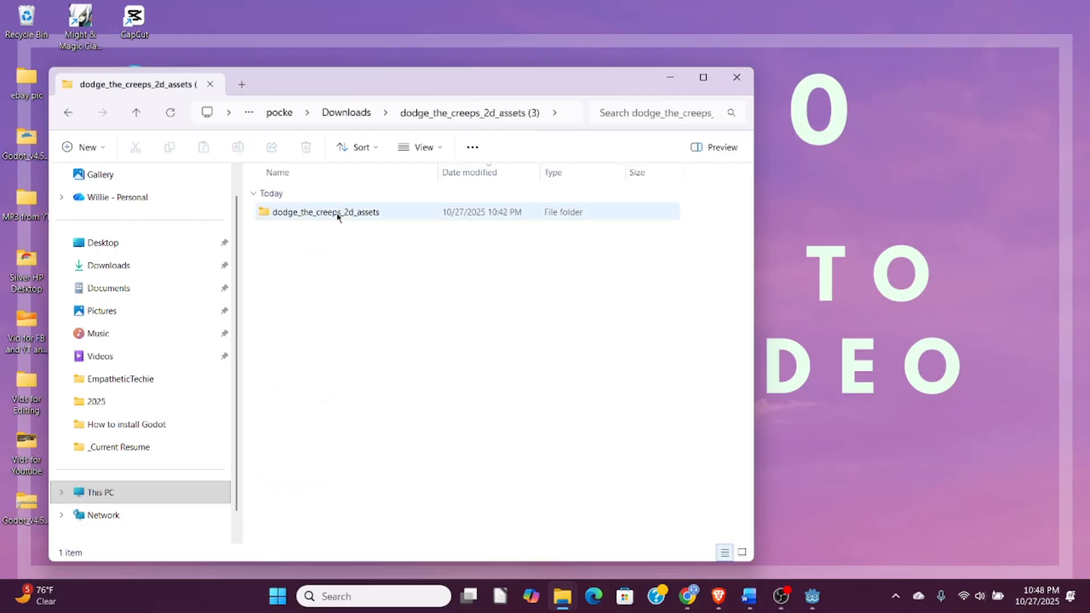
double_click(341, 211)
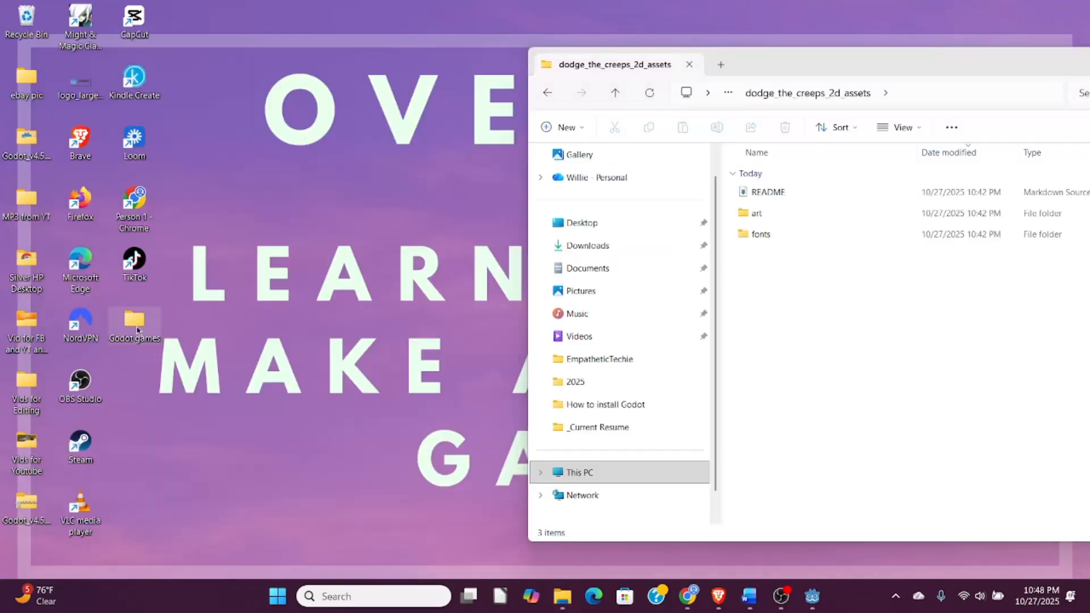
double_click(135, 326)
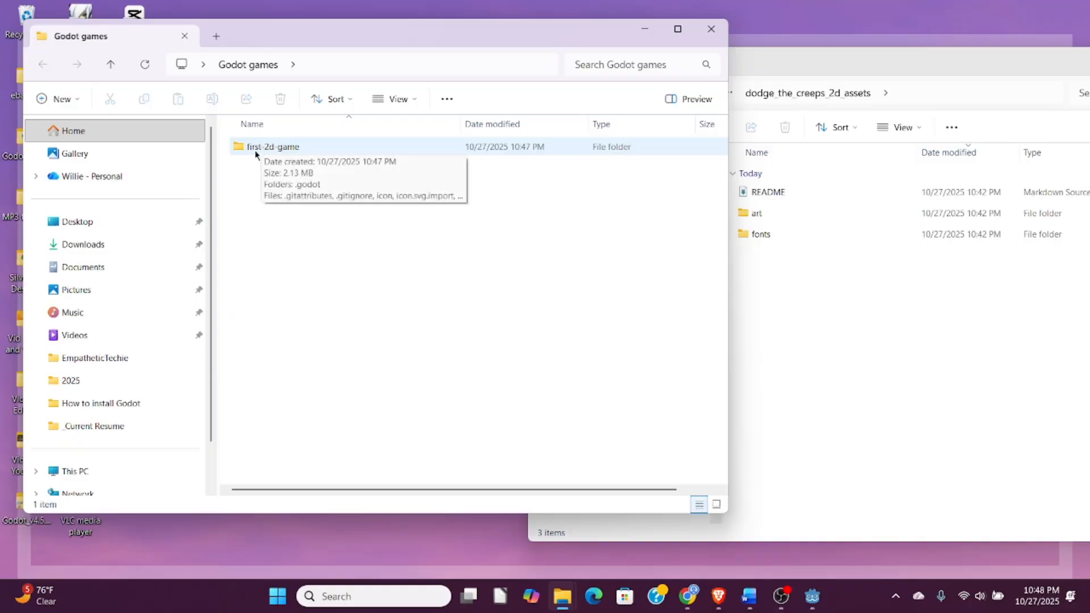
double_click(258, 148)
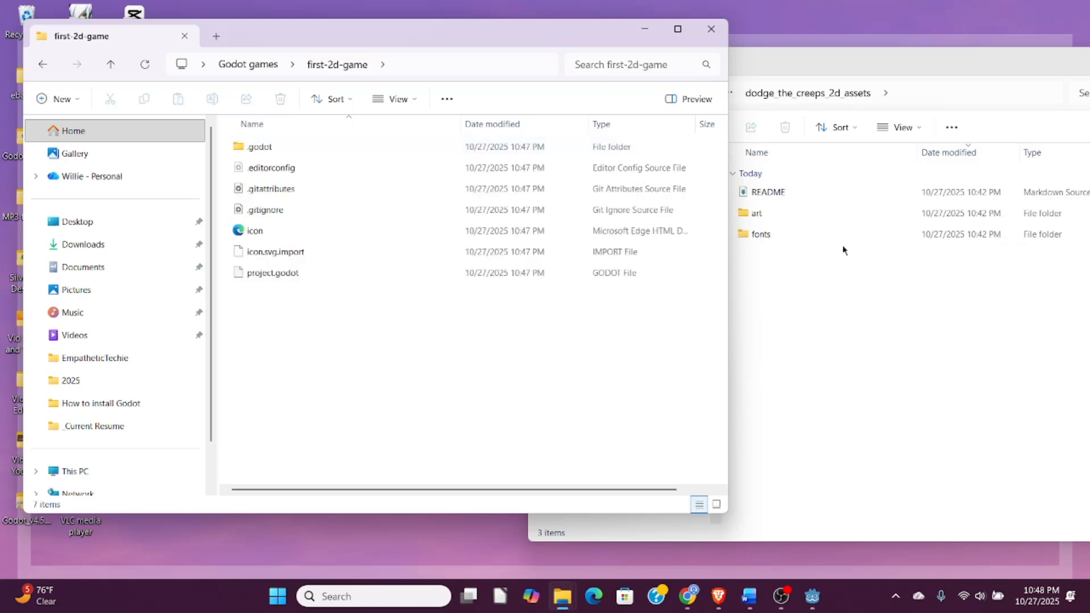
- Move the art and fonts folders from the assets folder into first-2d-game, and close both folder windows
left_click_drag(754, 213, 344, 359)
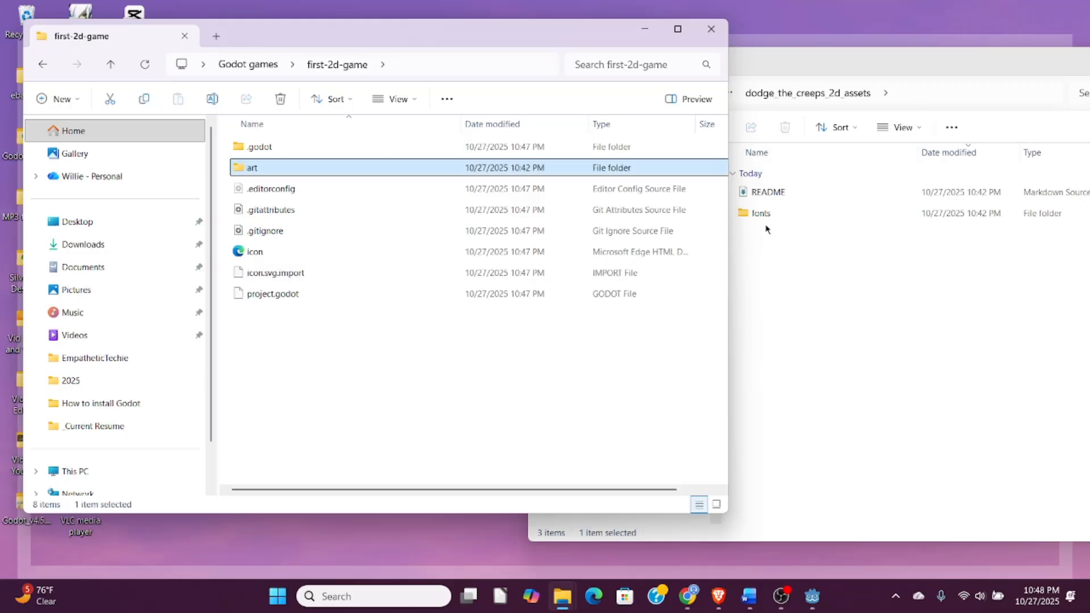
left_click_drag(767, 218, 331, 385)
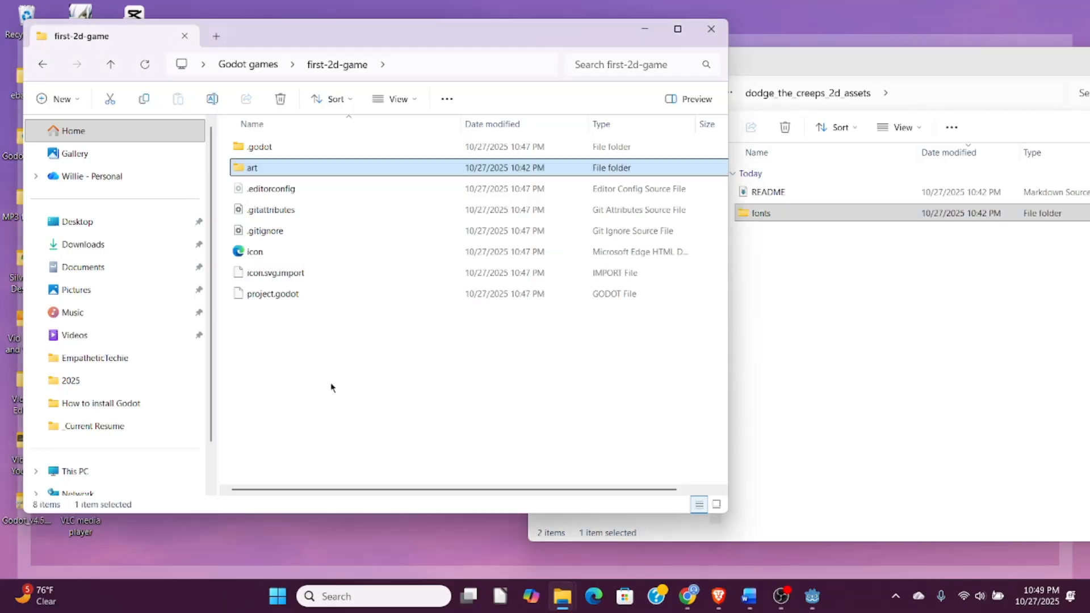
mouse_move(1012, 80)
left_mouse_down()
mouse_move(981, 67)
mouse_move(1005, 90)
left_mouse_up()
left_click(1058, 77)
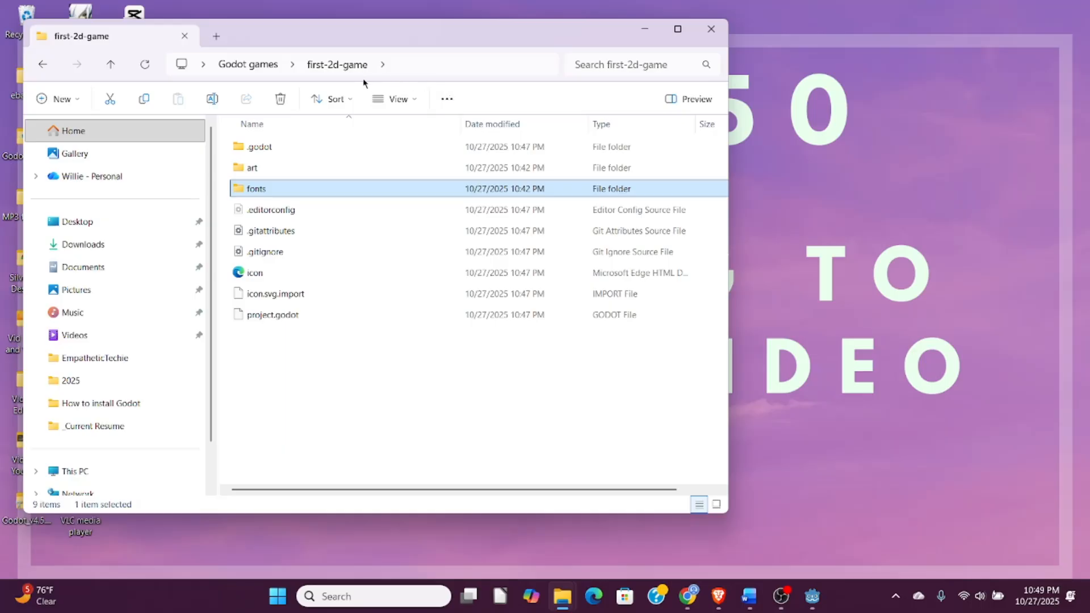
left_click(711, 29)
- Switch to the Godot editor's 2D workspace and open the Display Window section of the project settings
left_click(818, 605)
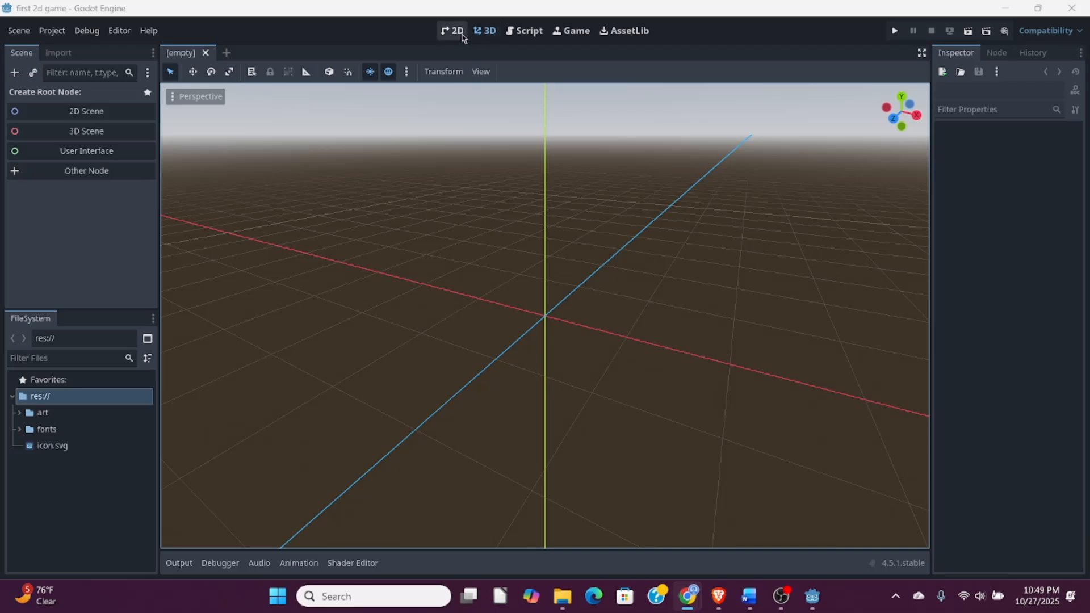
left_click(459, 36)
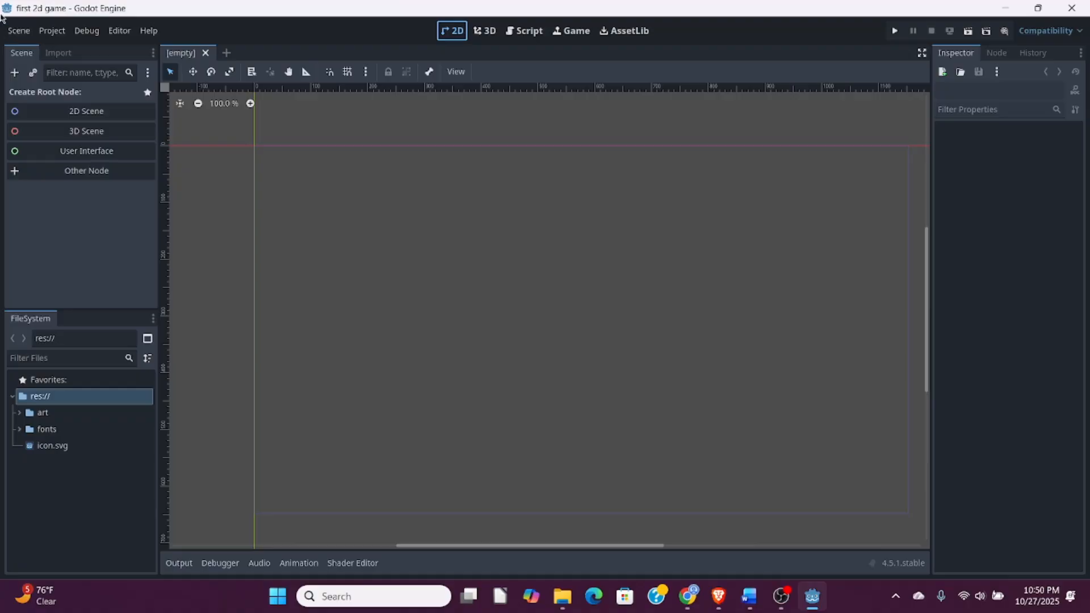
left_click(55, 33)
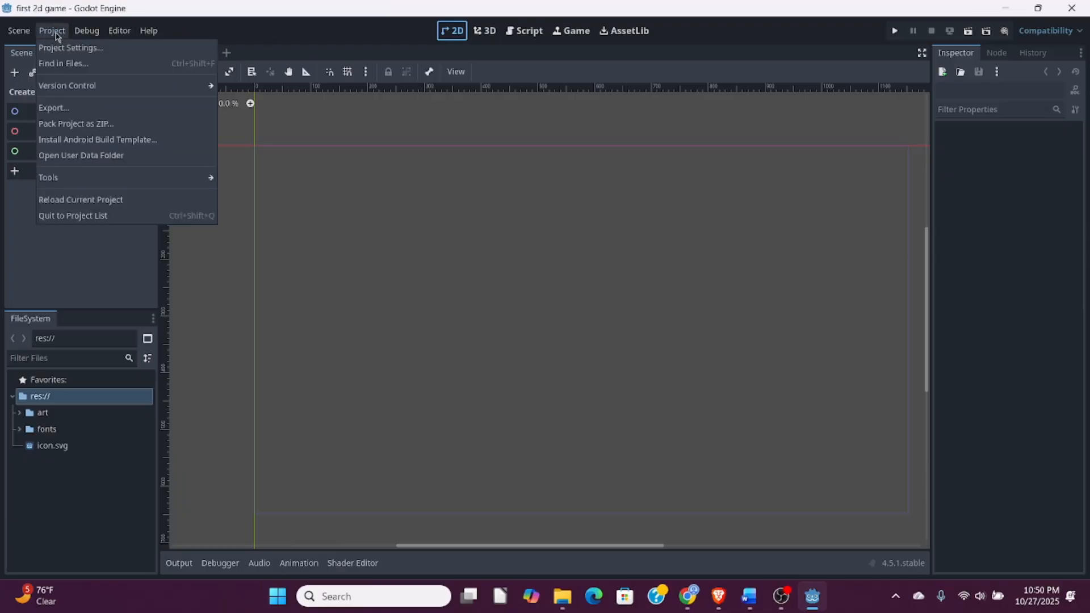
left_click(57, 49)
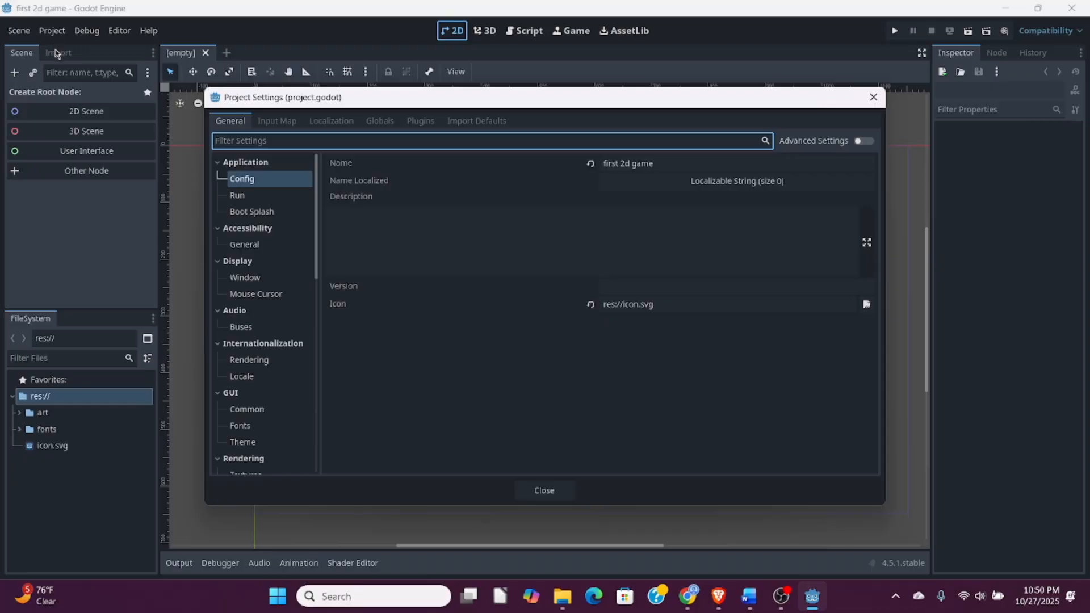
left_click(251, 263)
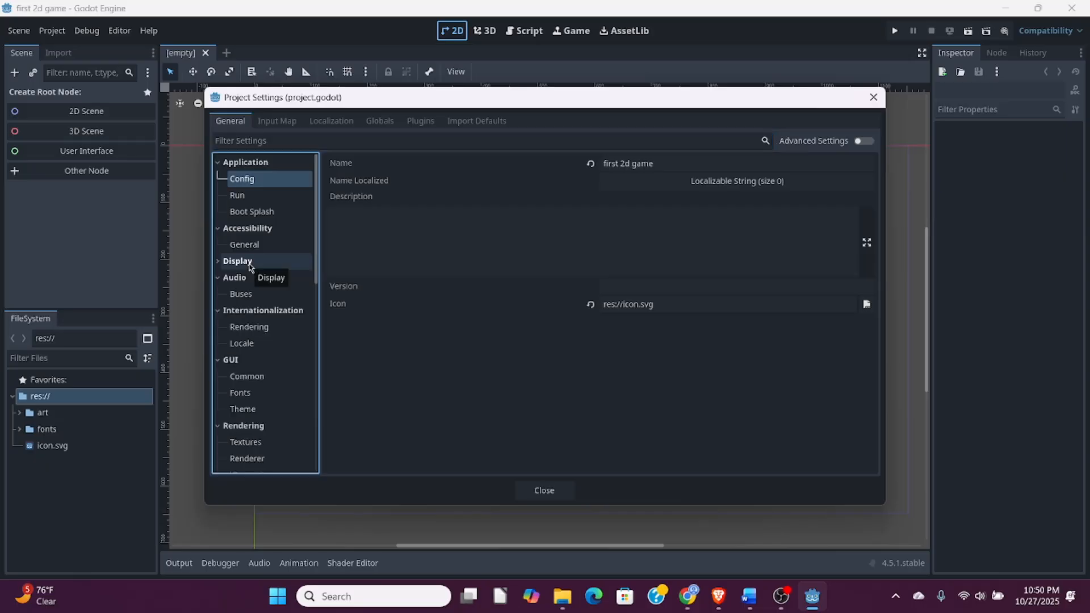
left_click(250, 264)
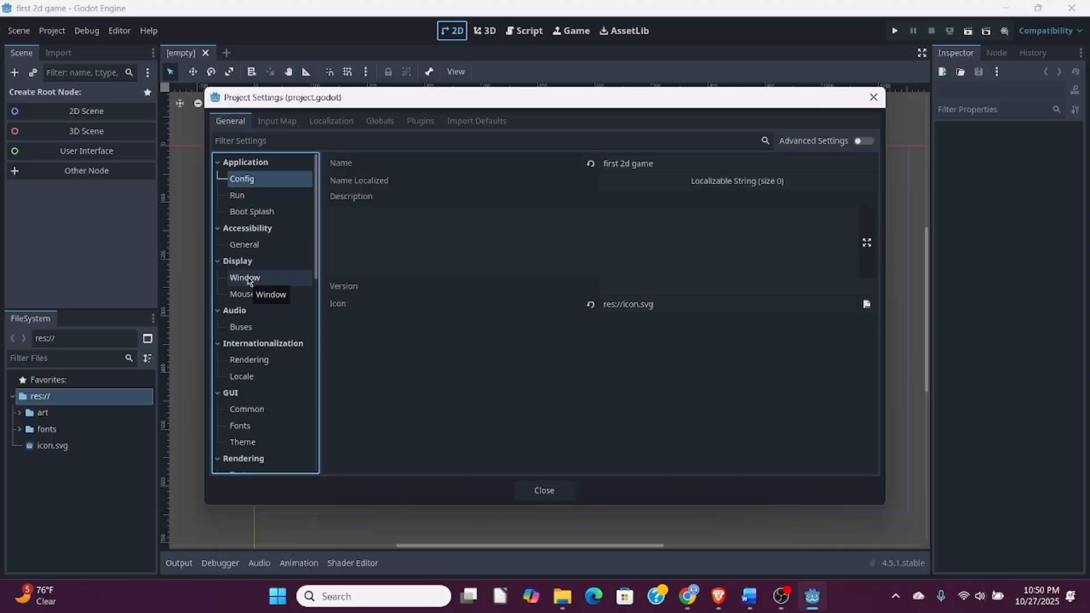
left_click(250, 279)
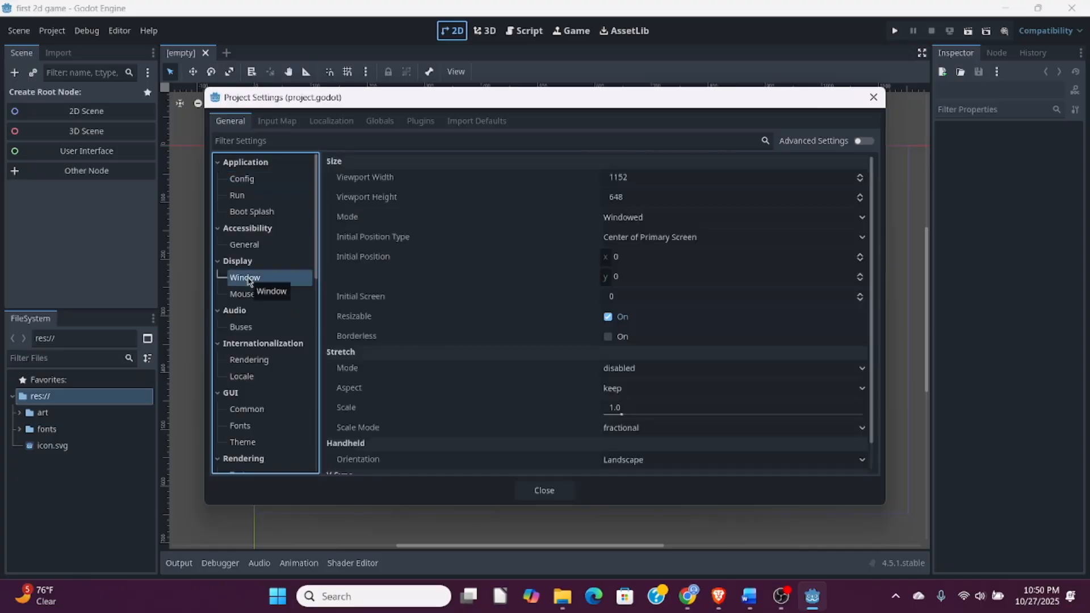
- Set the viewport width to 480 and the viewport height to 720
mouse_move(599, 239)
mouse_move(539, 230)
left_click(652, 177)
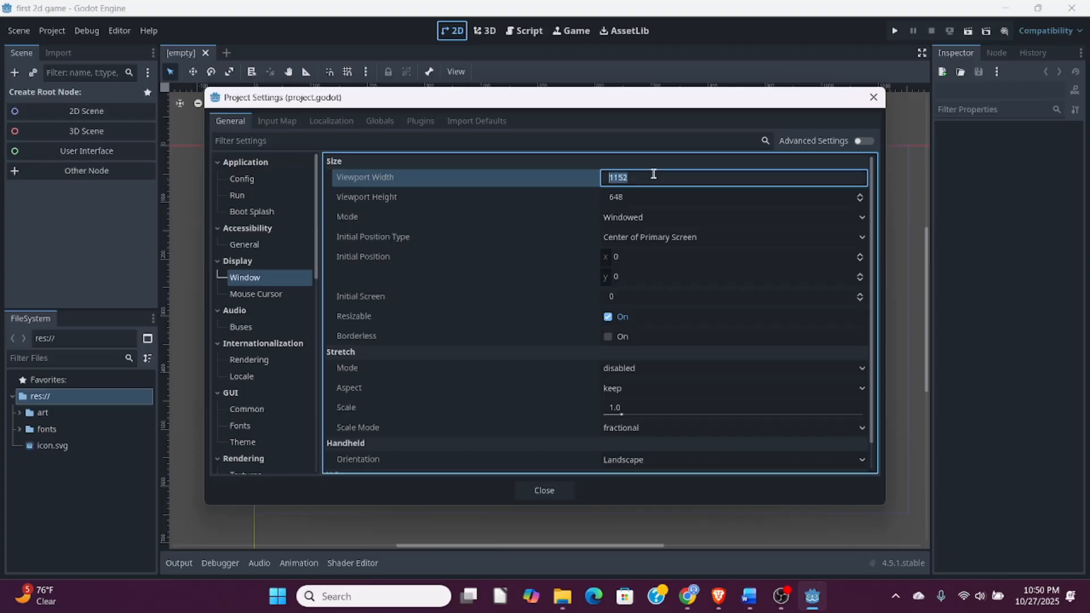
type("480")
left_click(645, 197)
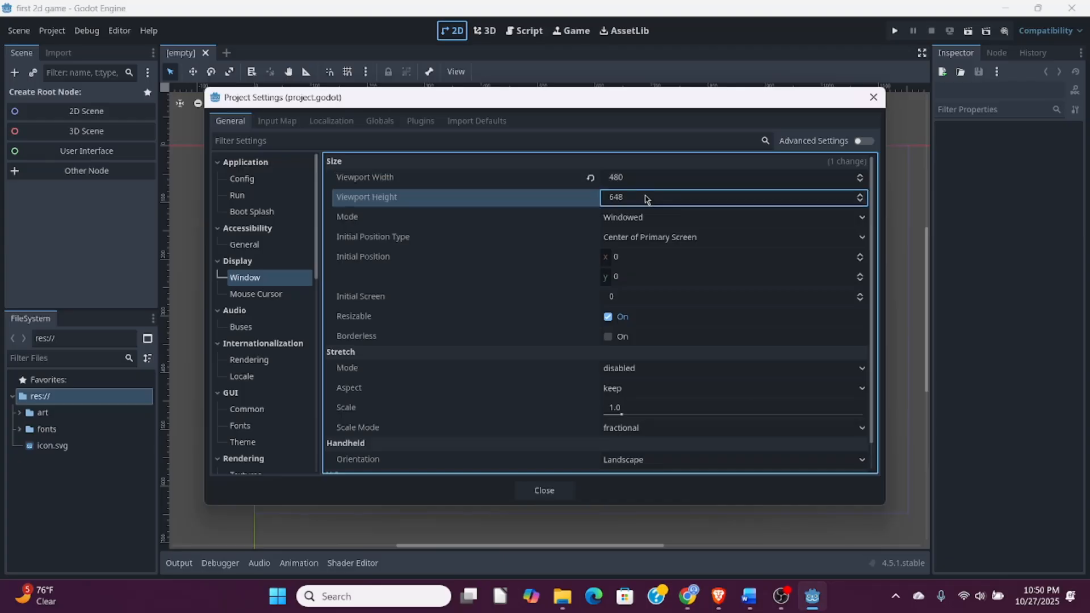
type("720")
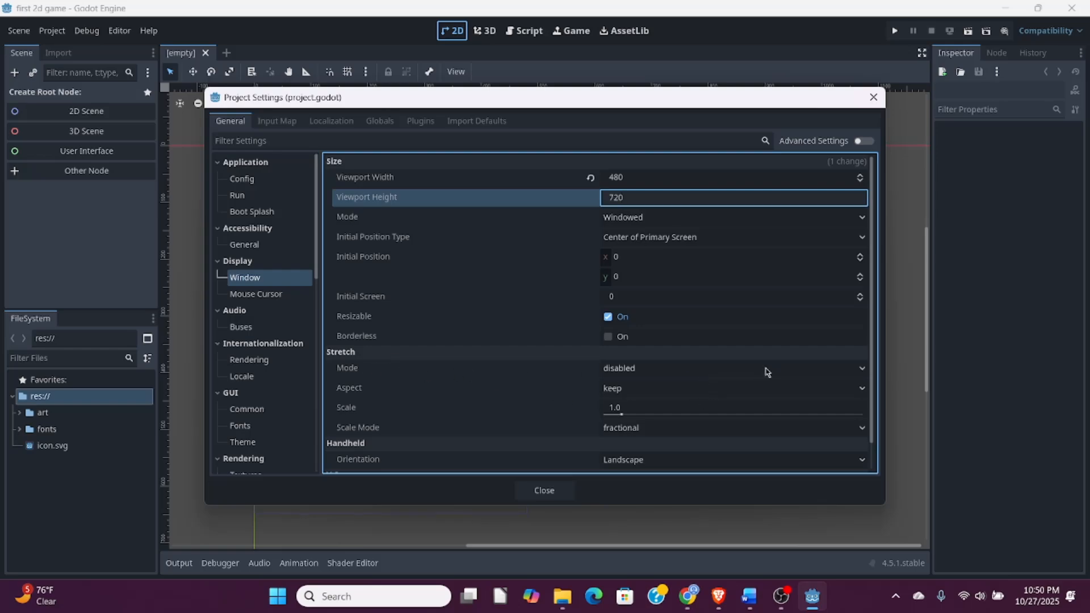
- Set the stretch mode to canvas_items and close the project settings
left_click(768, 369)
left_click(645, 404)
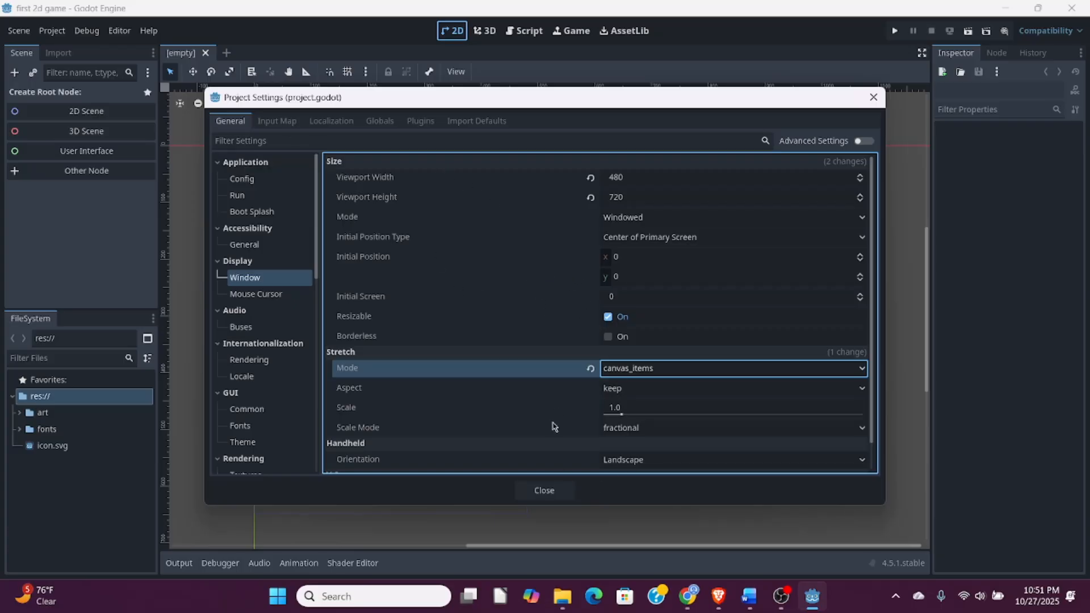
left_click(550, 493)
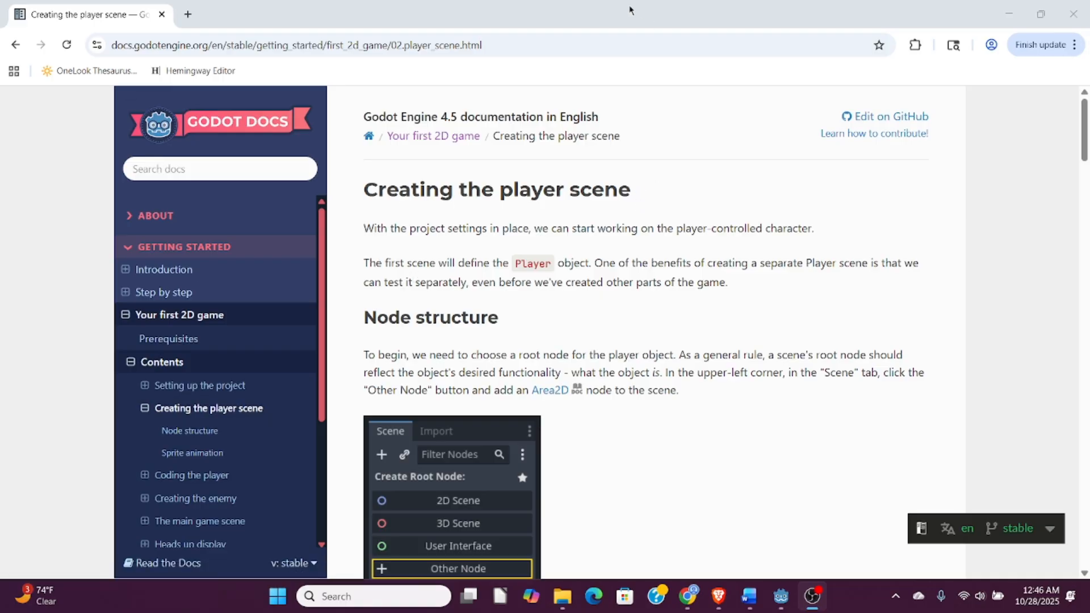
- Switch to the Godot editor, add an Area2D as the scene's root node, and group it with its children
key("alt+Tab")
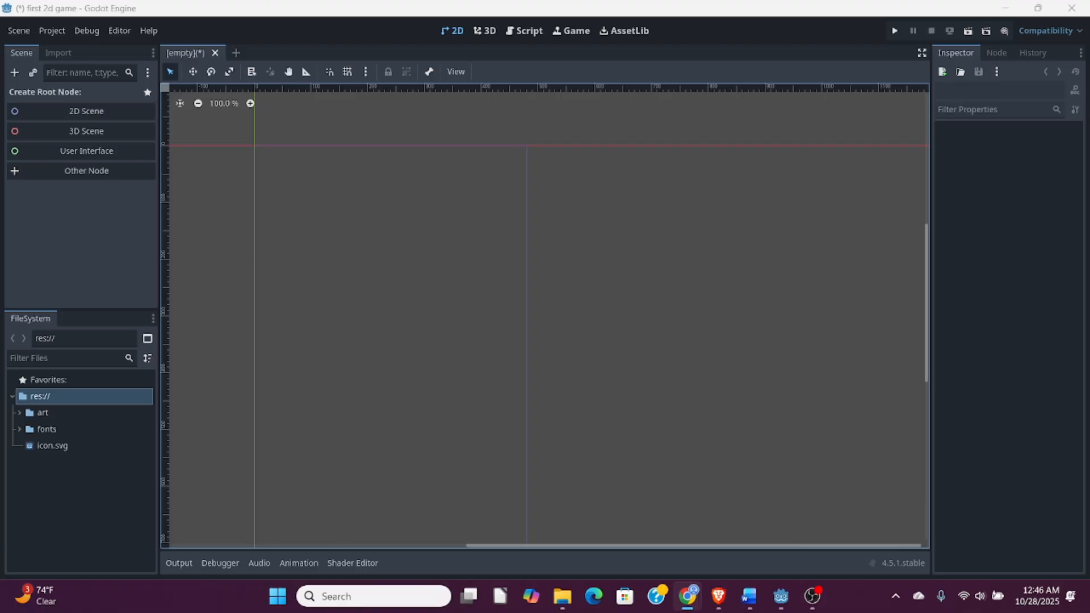
left_click(17, 173)
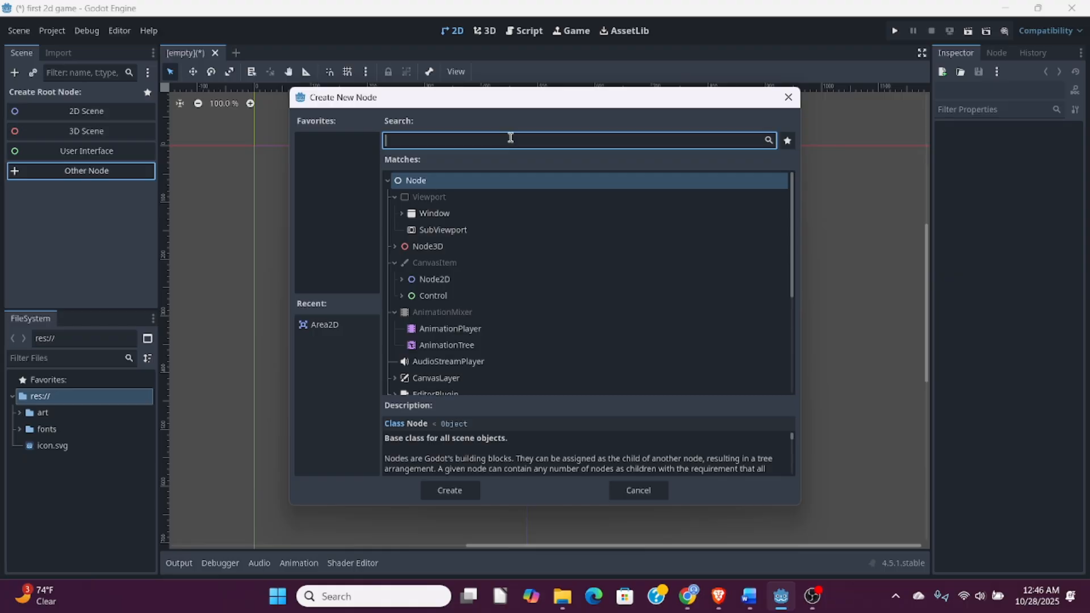
type("area")
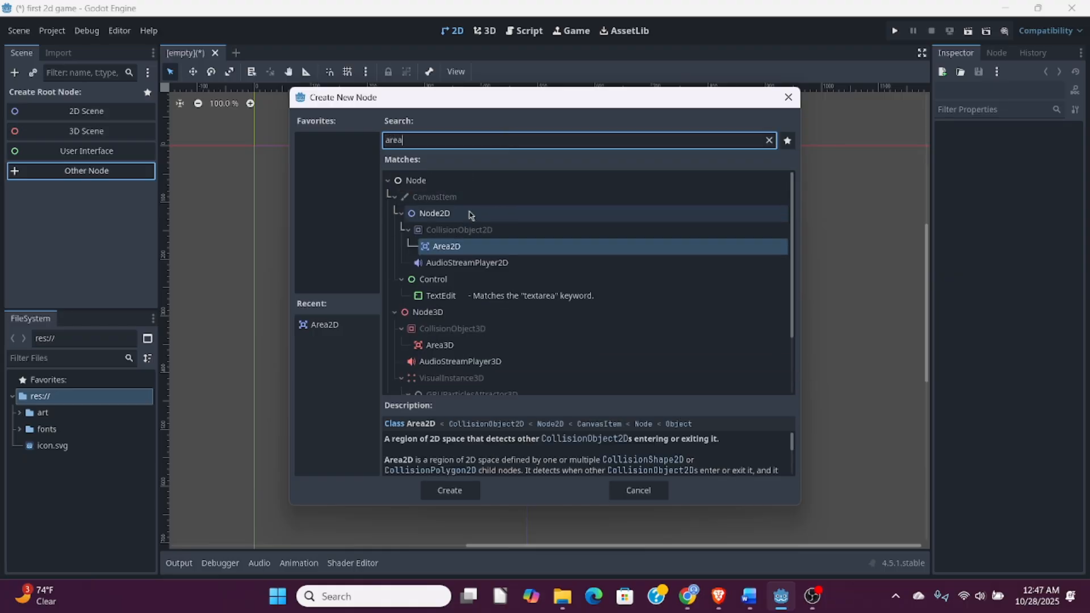
left_click(463, 247)
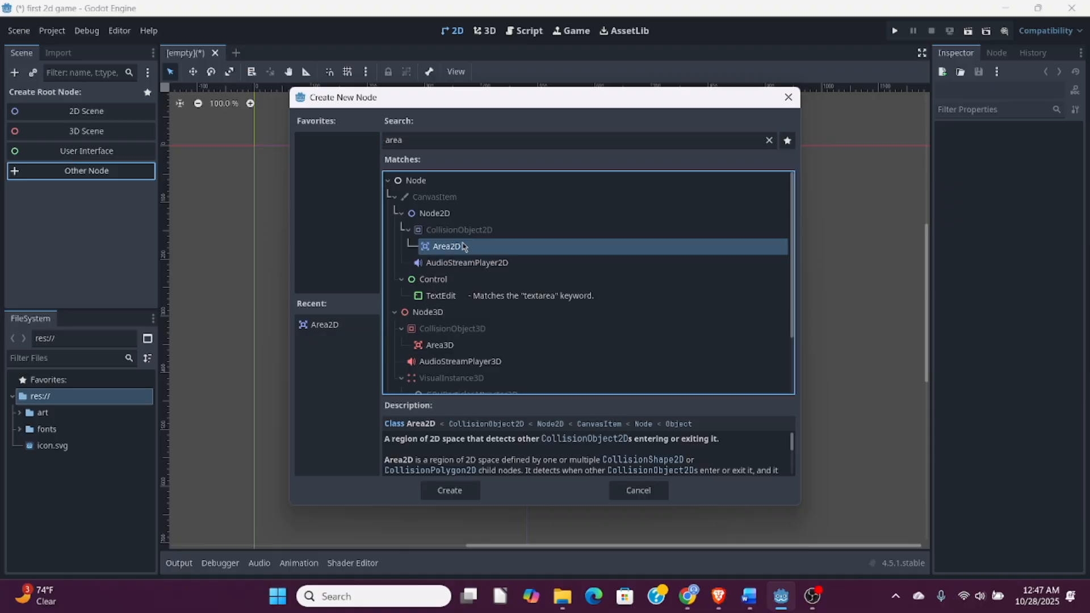
left_click(459, 492)
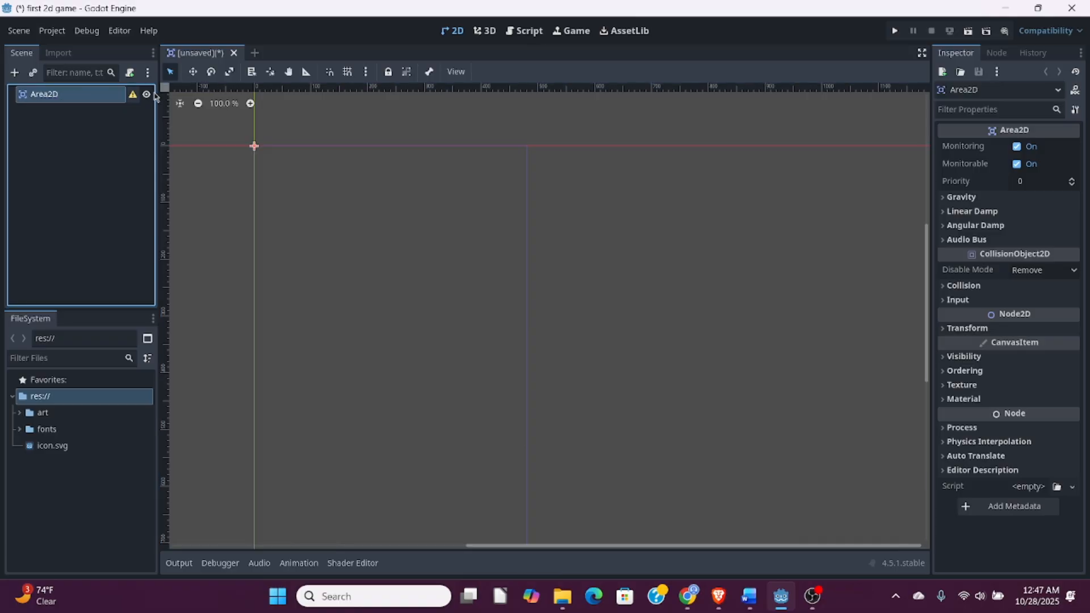
left_click(407, 76)
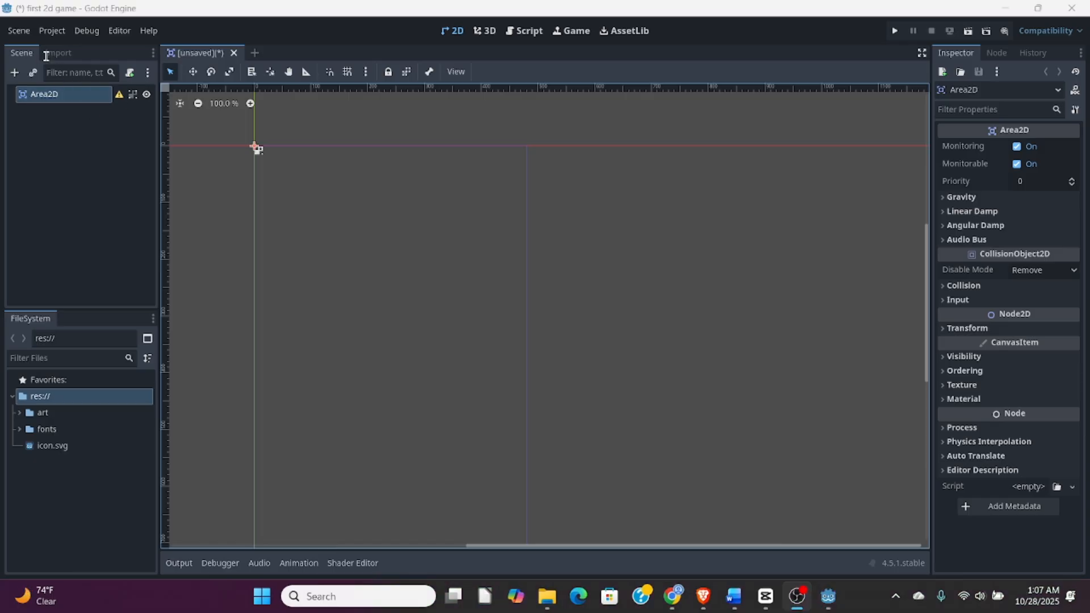
- Save the scene as player.tscn in the project's root folder
left_click(20, 32)
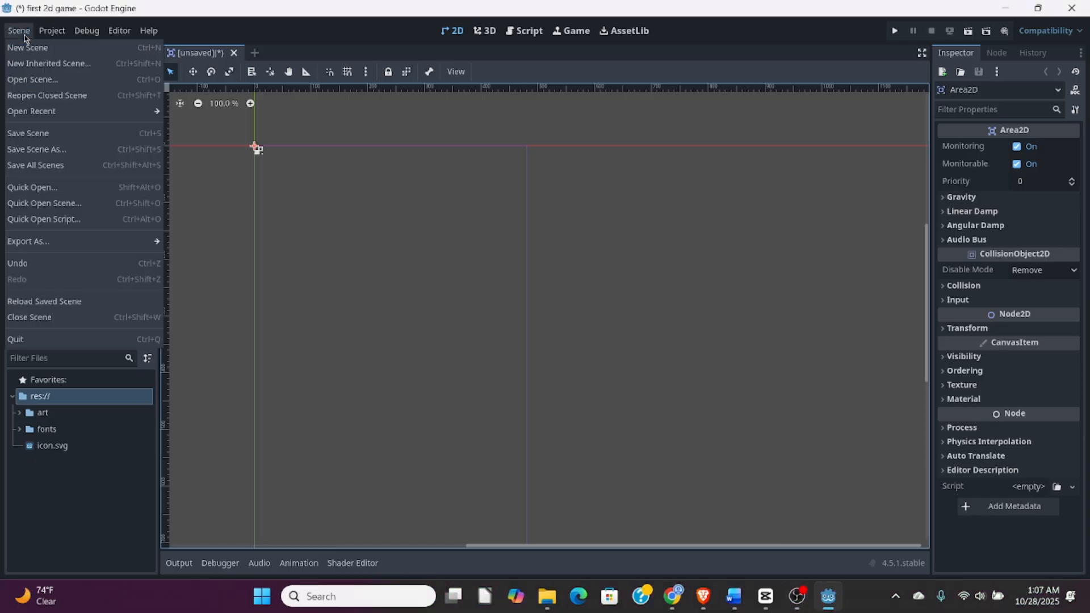
left_click(37, 134)
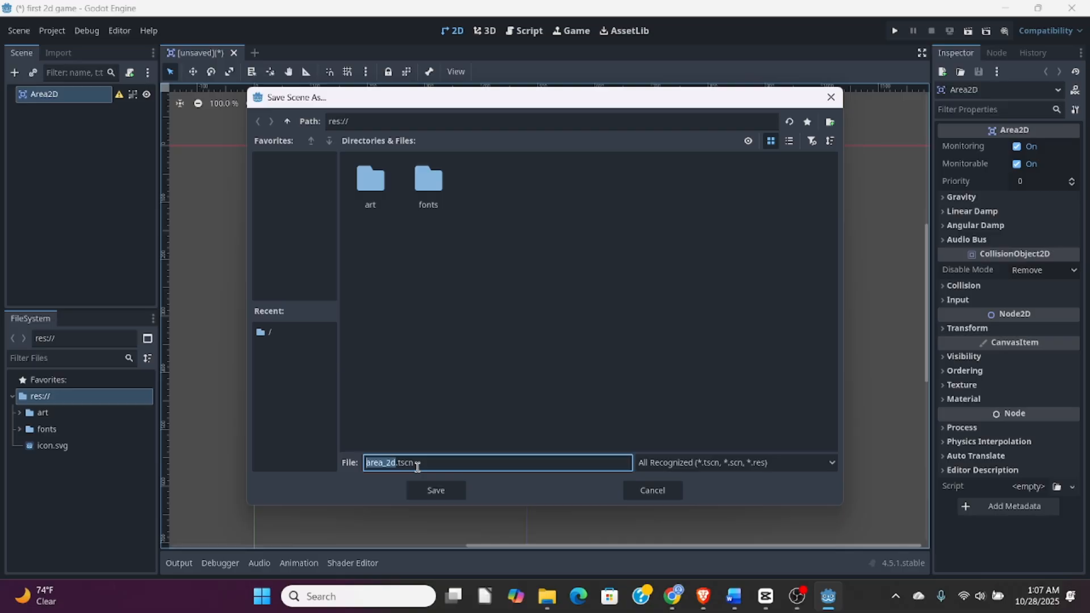
type("player")
left_click(436, 491)
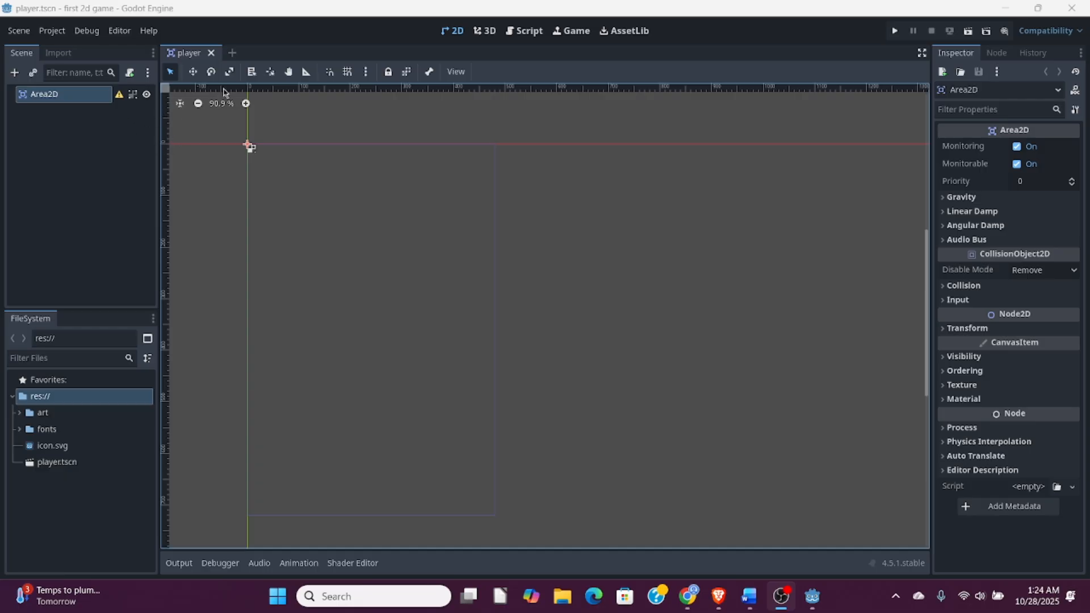
- Rename the Area2D root node to Player
left_click(60, 98)
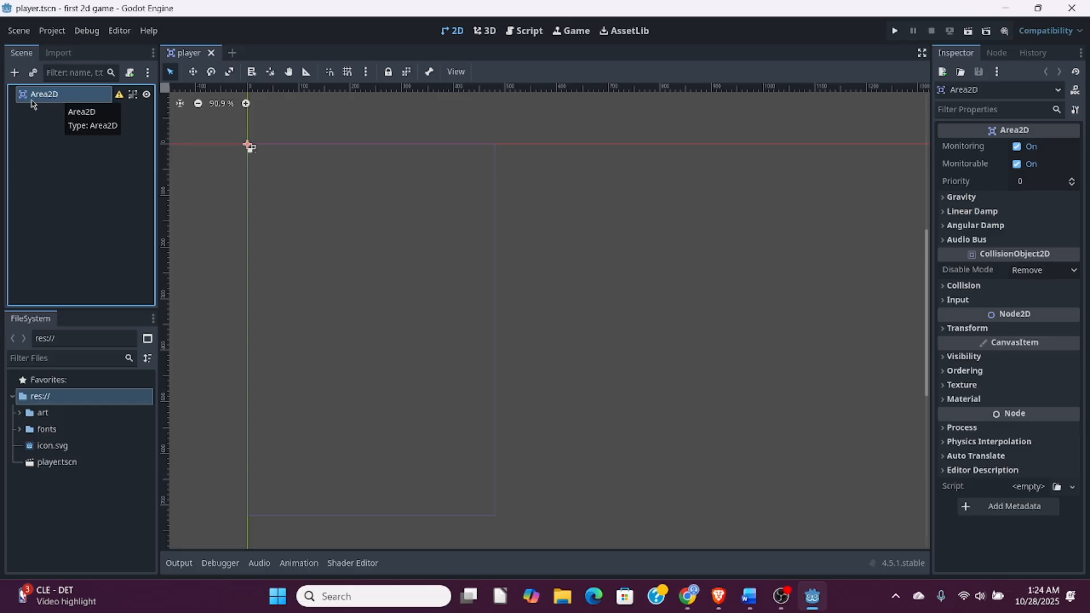
double_click(64, 97)
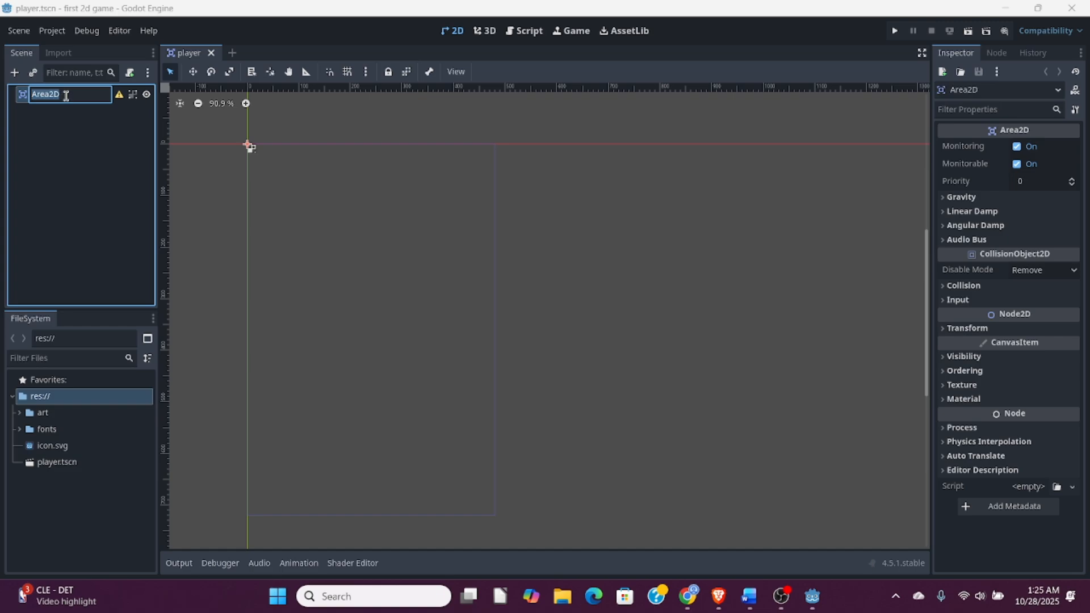
key("BackSpace")
key("Return")
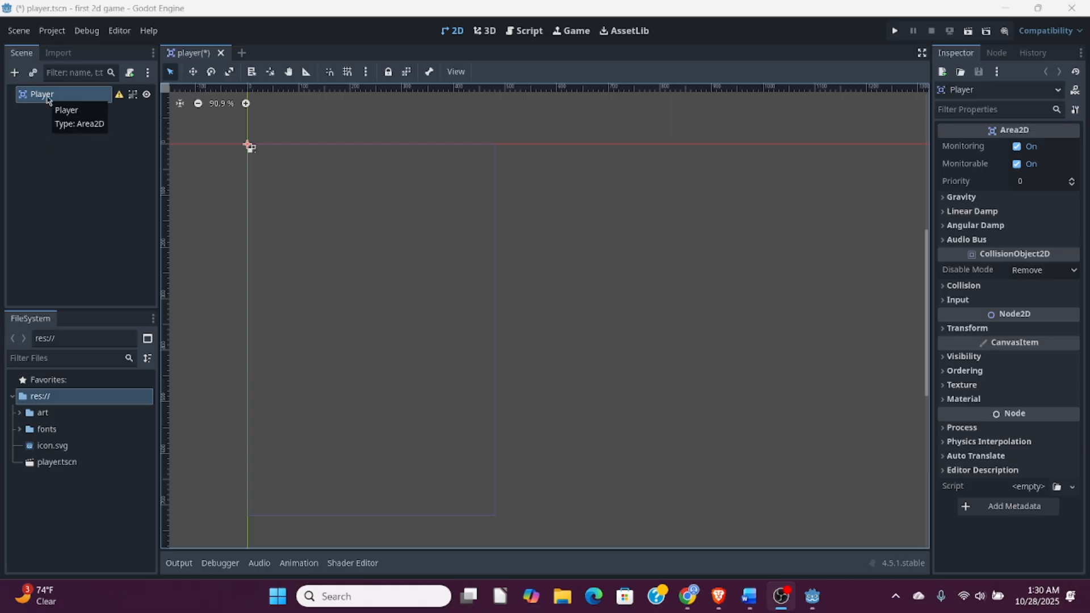
- Add an AnimatedSprite2D node as a child of the Player node
left_click(49, 101)
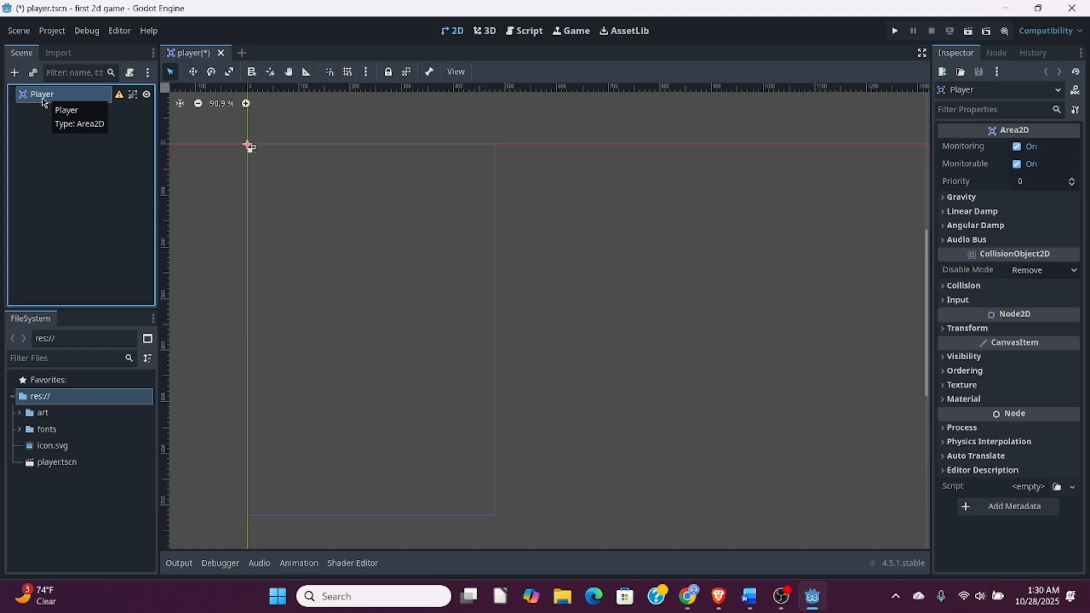
left_click(15, 72)
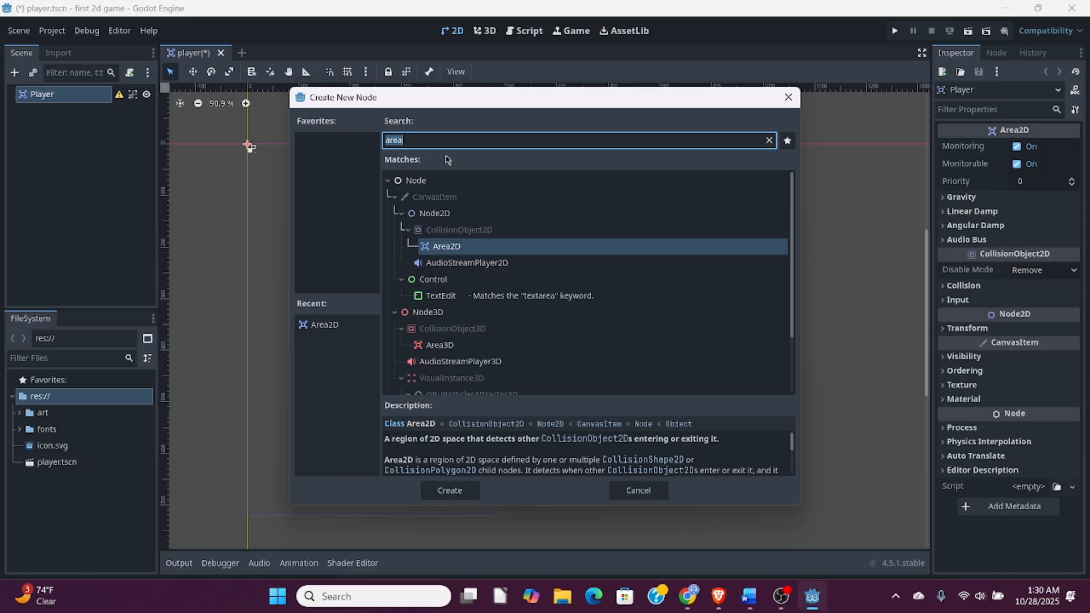
type("anim")
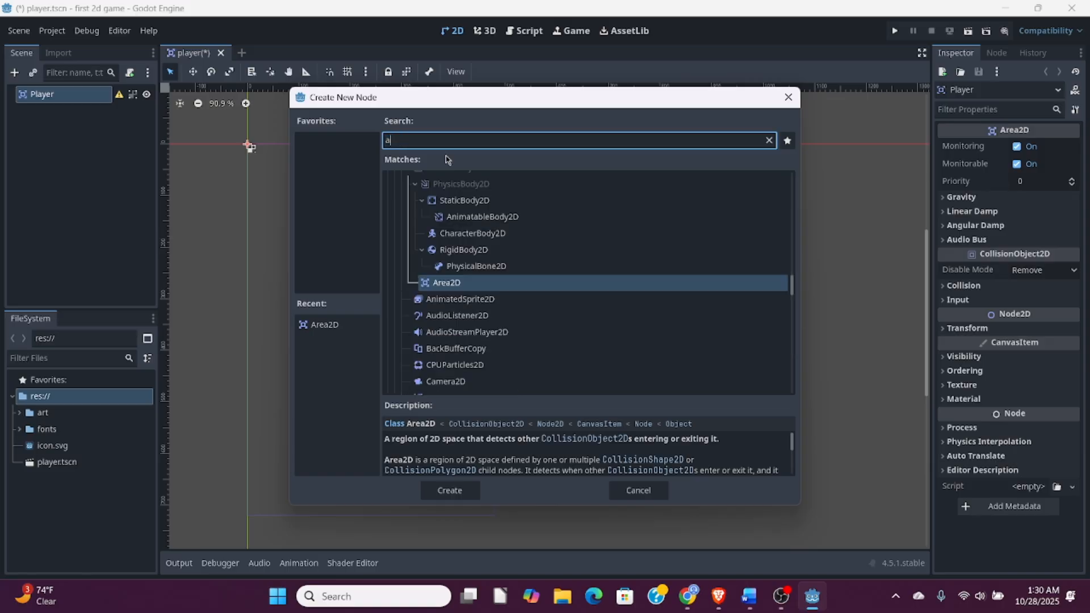
type("ate")
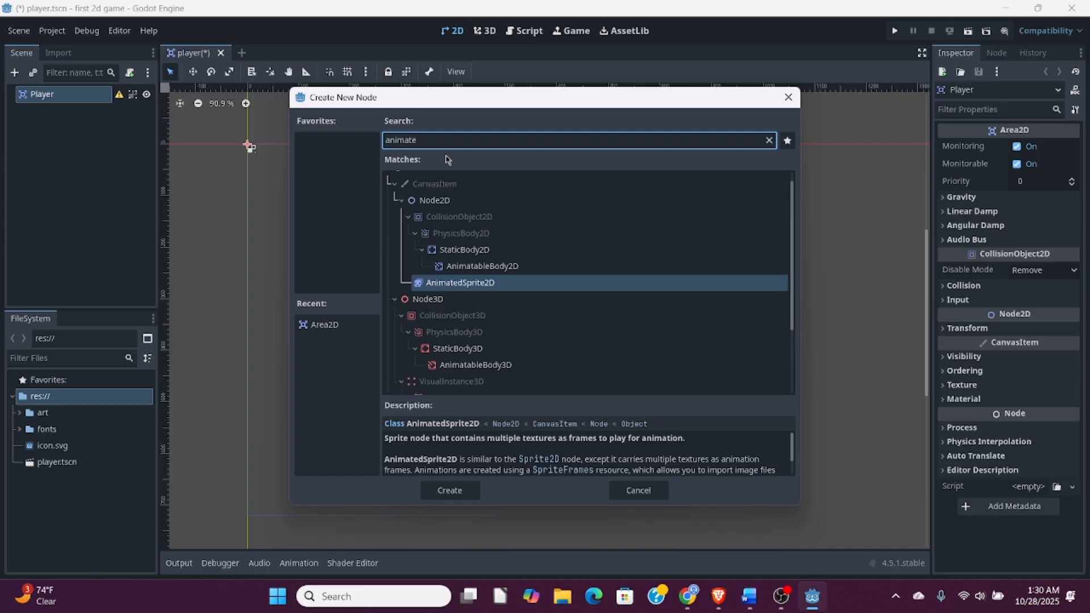
type("dspr")
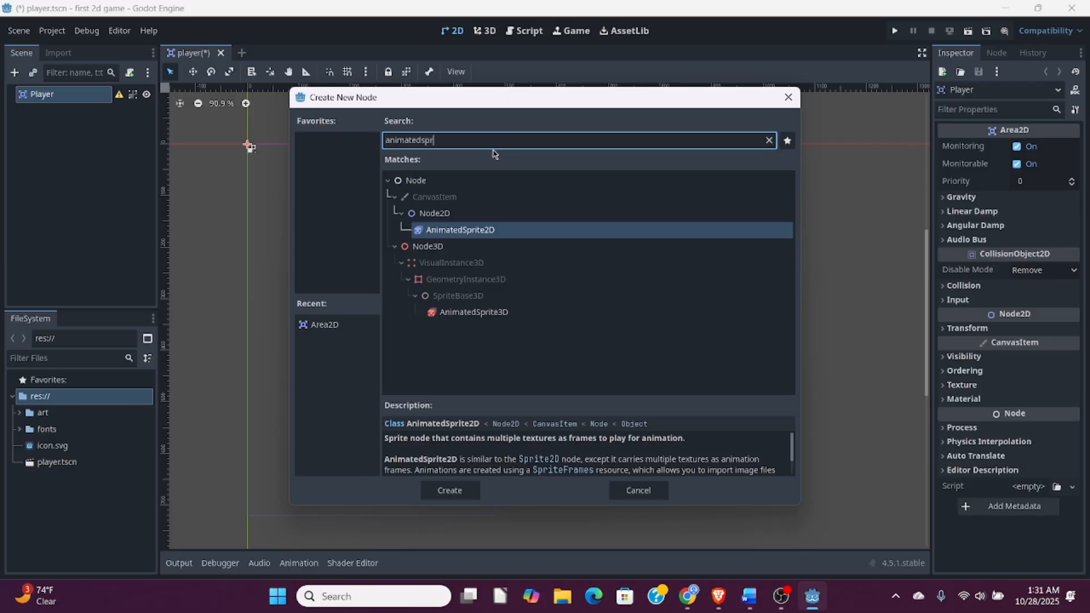
type("ite2d")
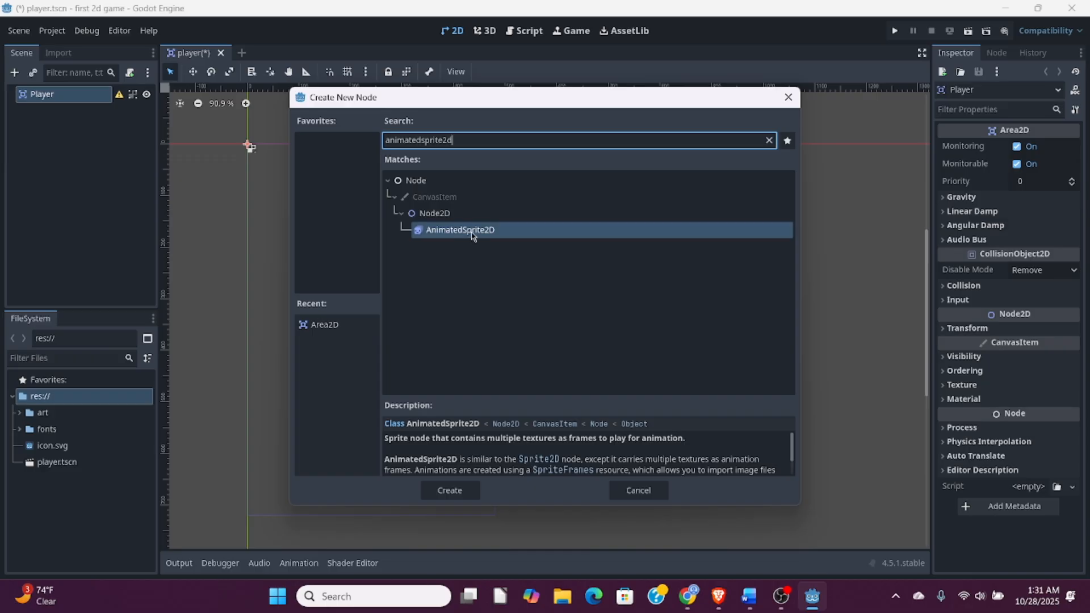
left_click(457, 491)
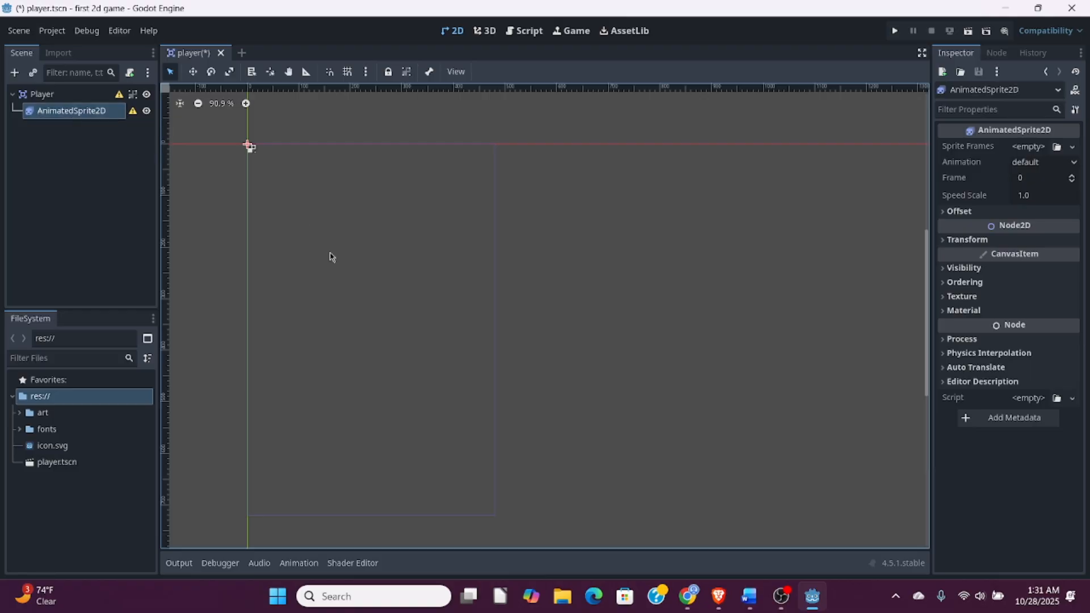
- Assign a new SpriteFrames resource to the AnimatedSprite2D's Sprite Frames property and open it for editing
left_click(68, 117)
mouse_move(957, 196)
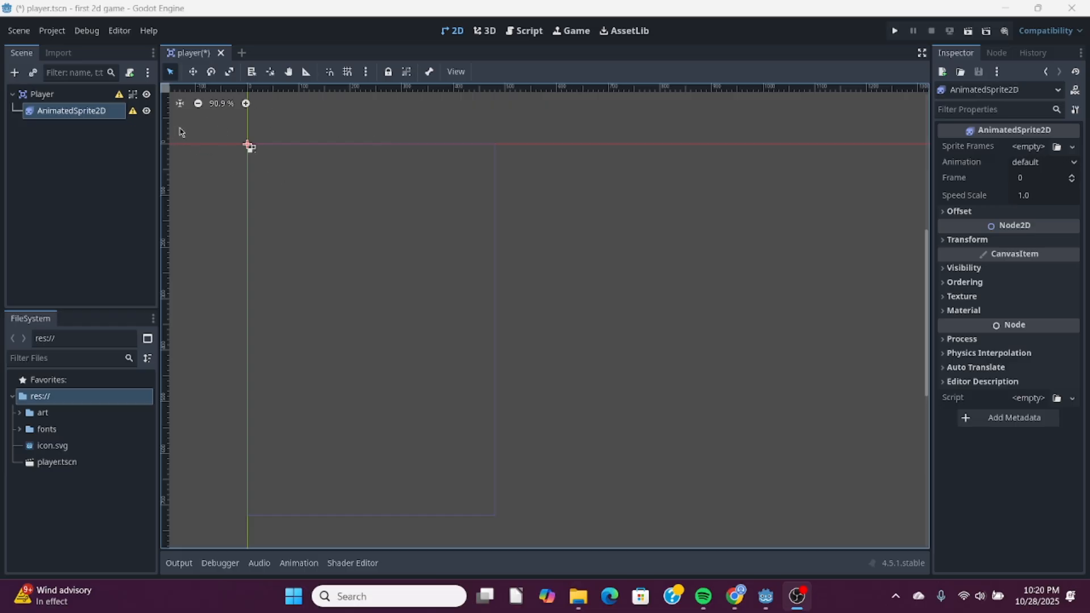
left_click(75, 117)
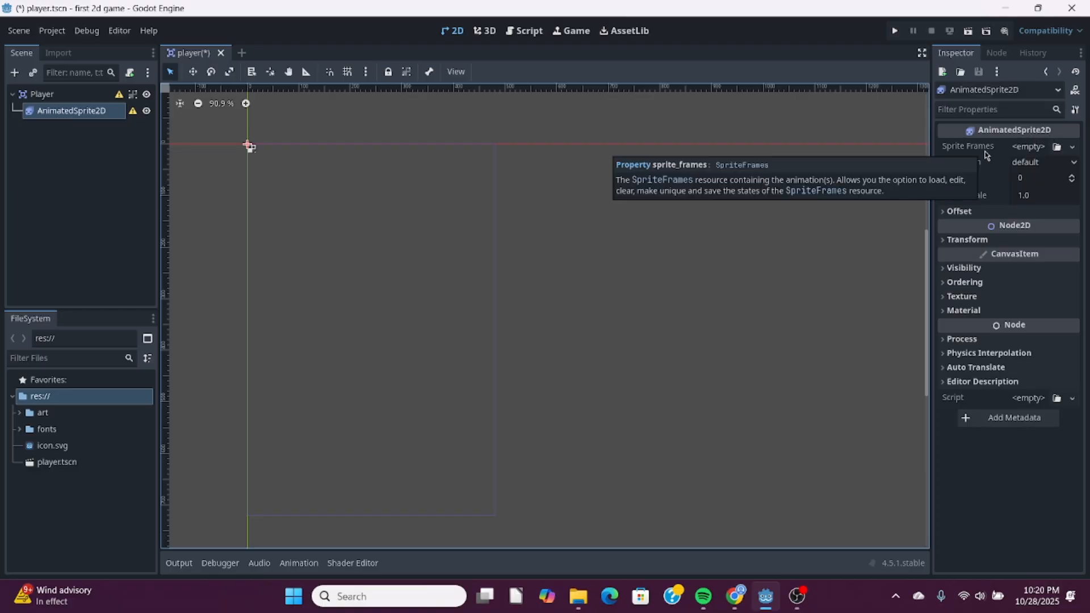
left_click(1032, 148)
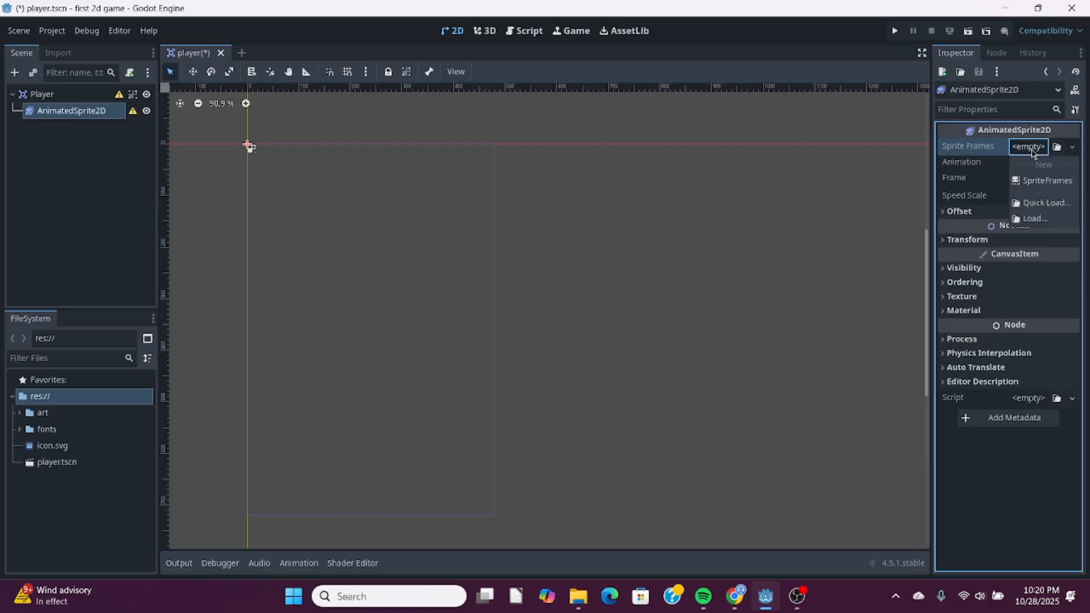
left_click(1049, 185)
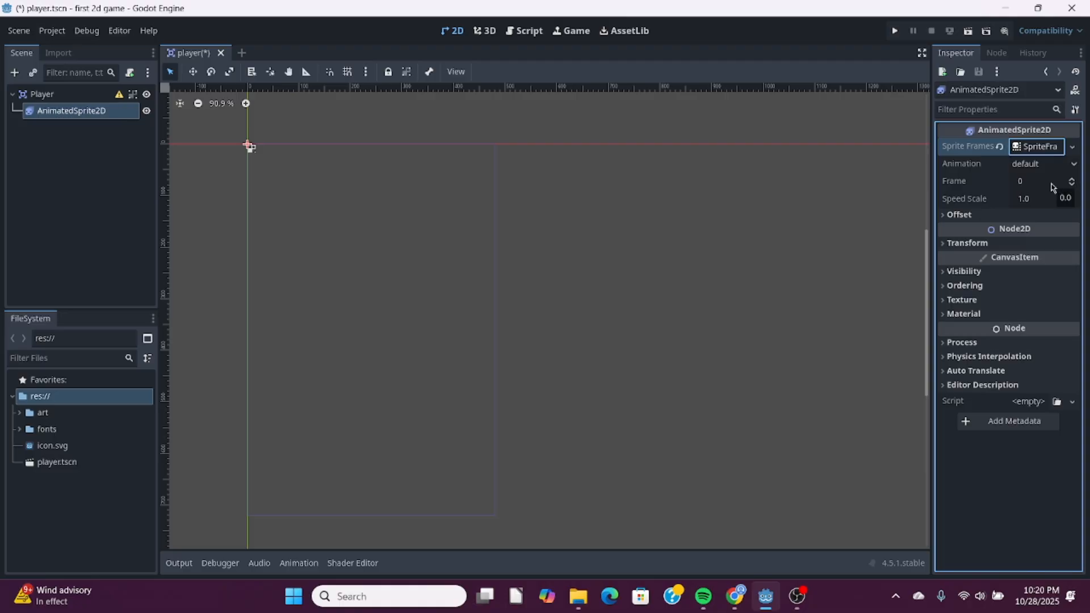
left_click(1043, 149)
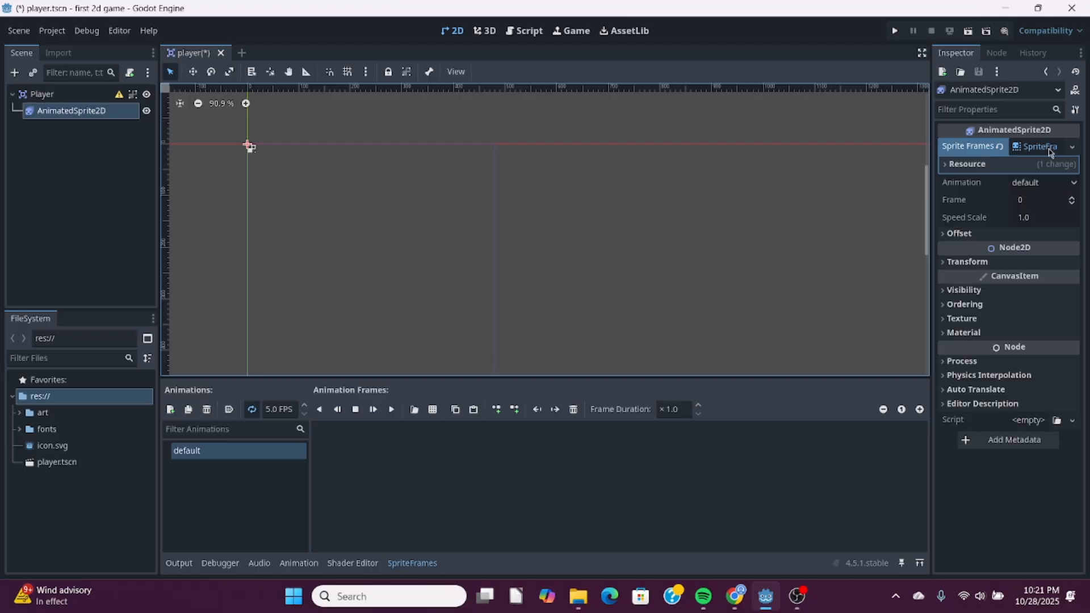
left_click(1071, 149)
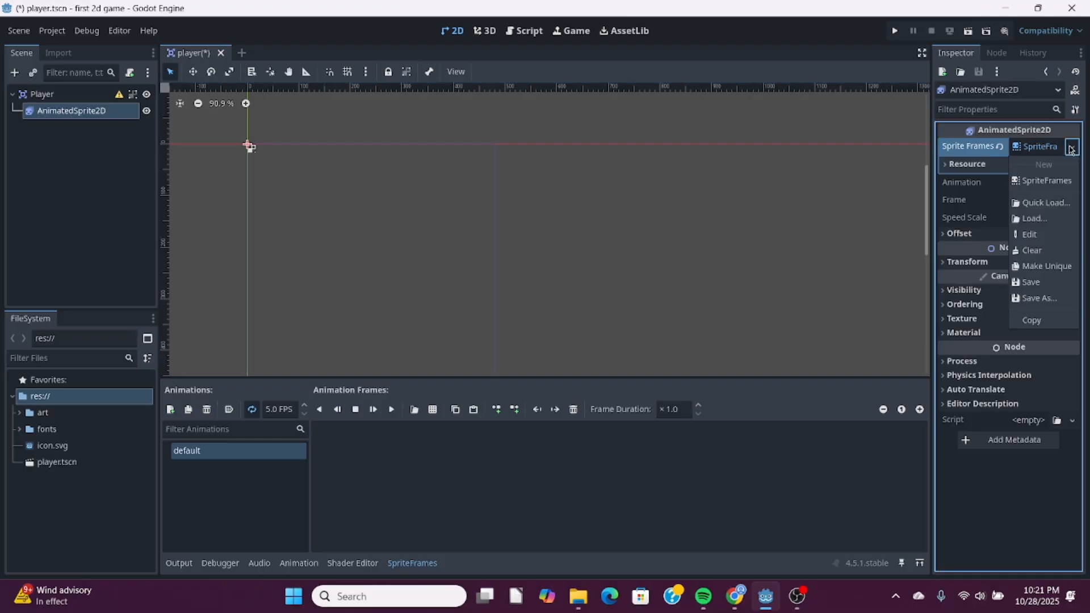
left_click(1044, 182)
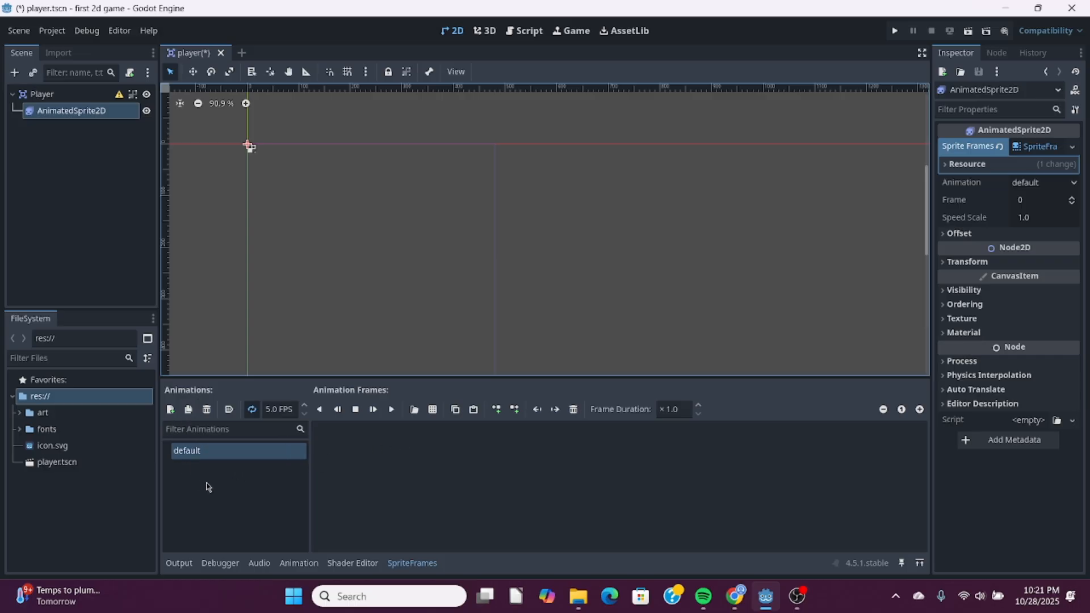
- Rename the default animation in the SpriteFrames resource to walk
double_click(208, 452)
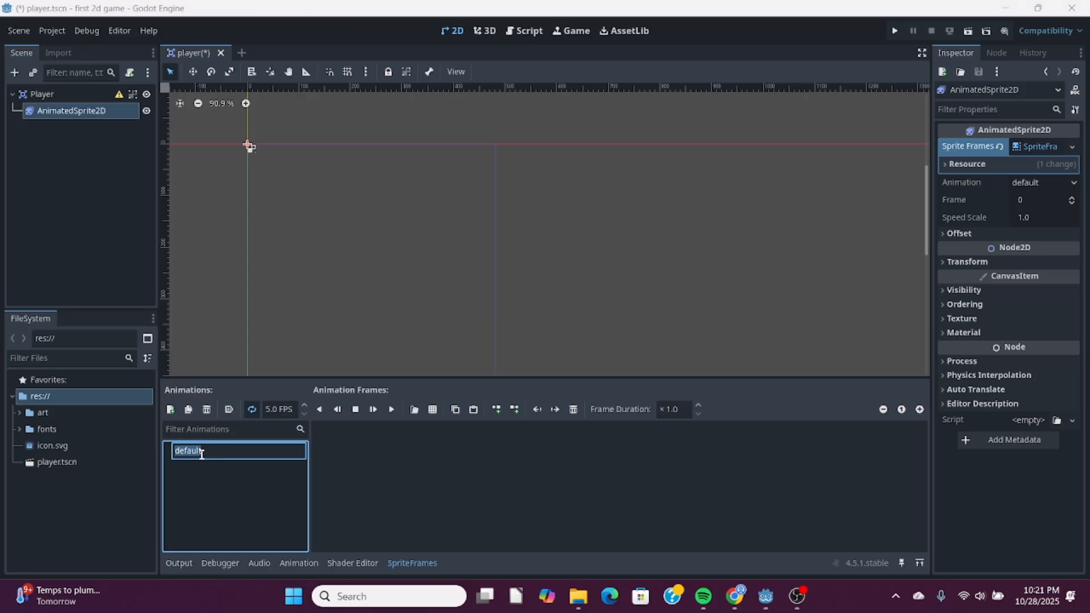
left_click(201, 476)
double_click(188, 445)
type("walk")
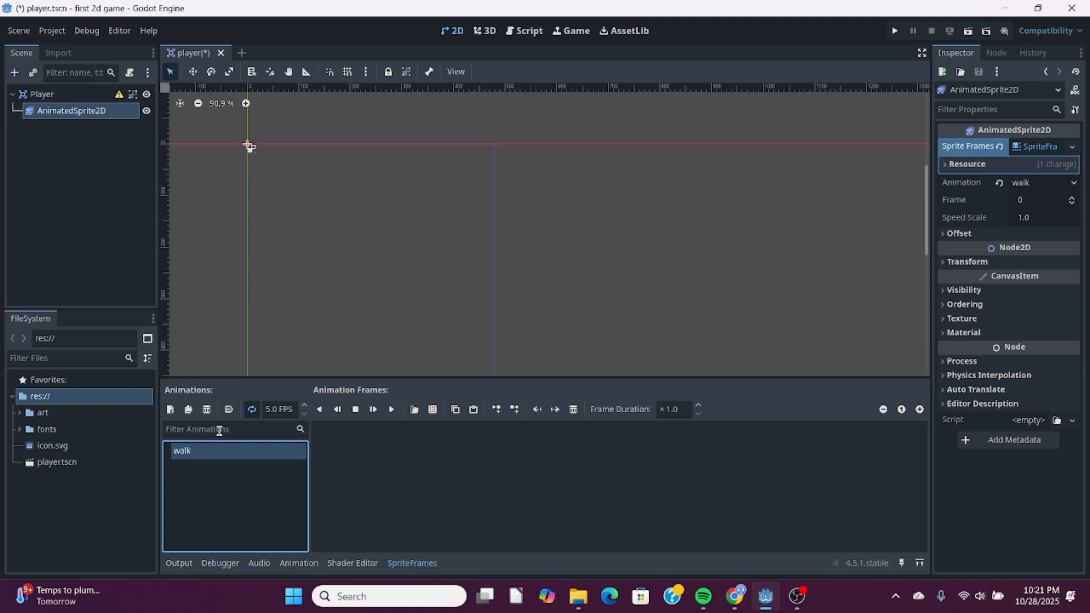
- Add a second animation to the SpriteFrames resource and name it up
left_click(171, 409)
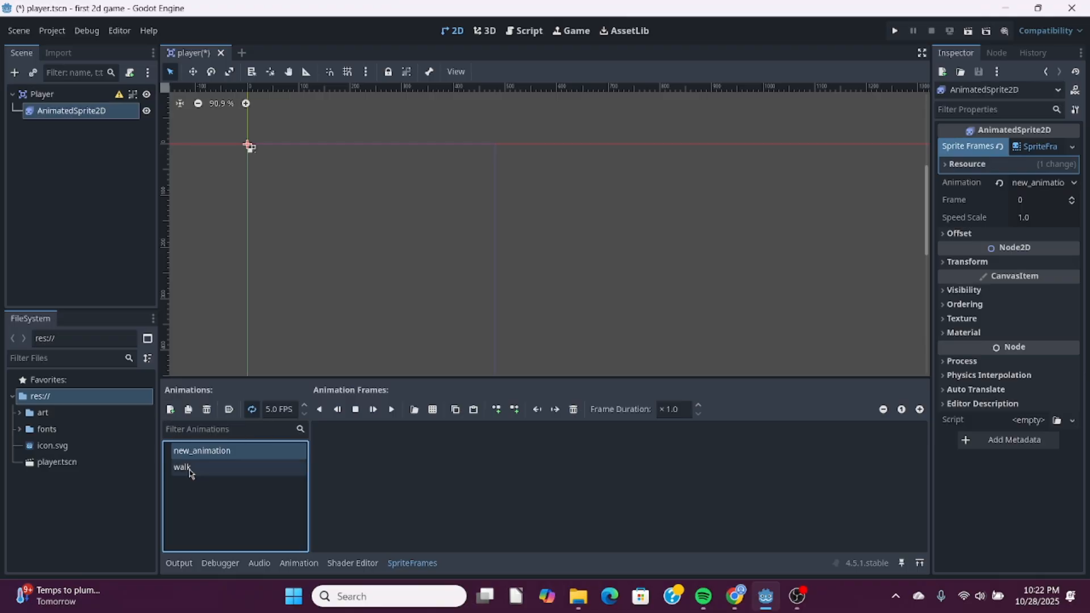
double_click(218, 452)
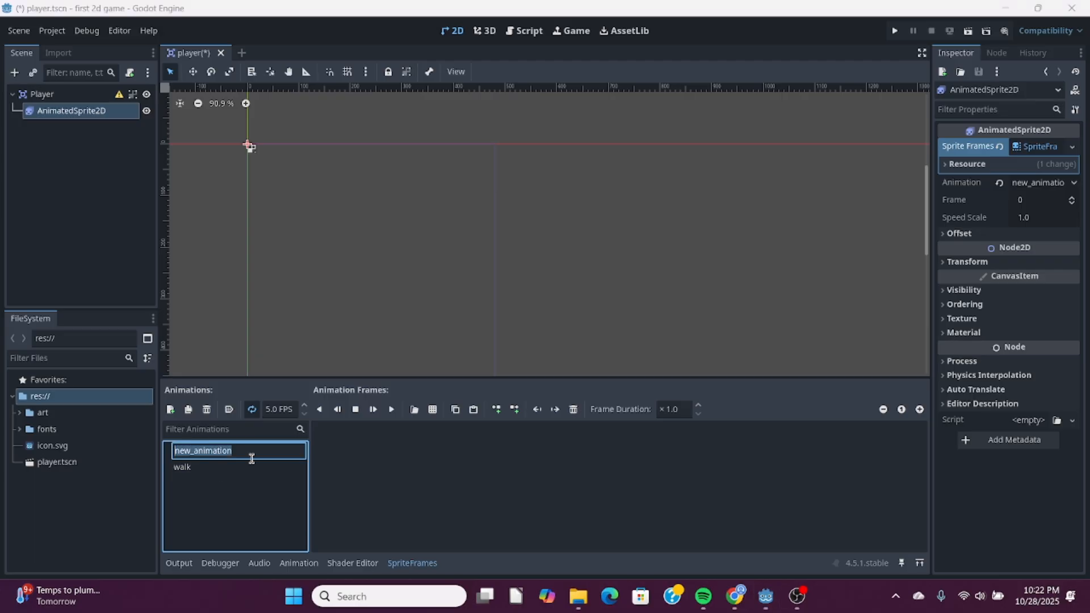
type("up")
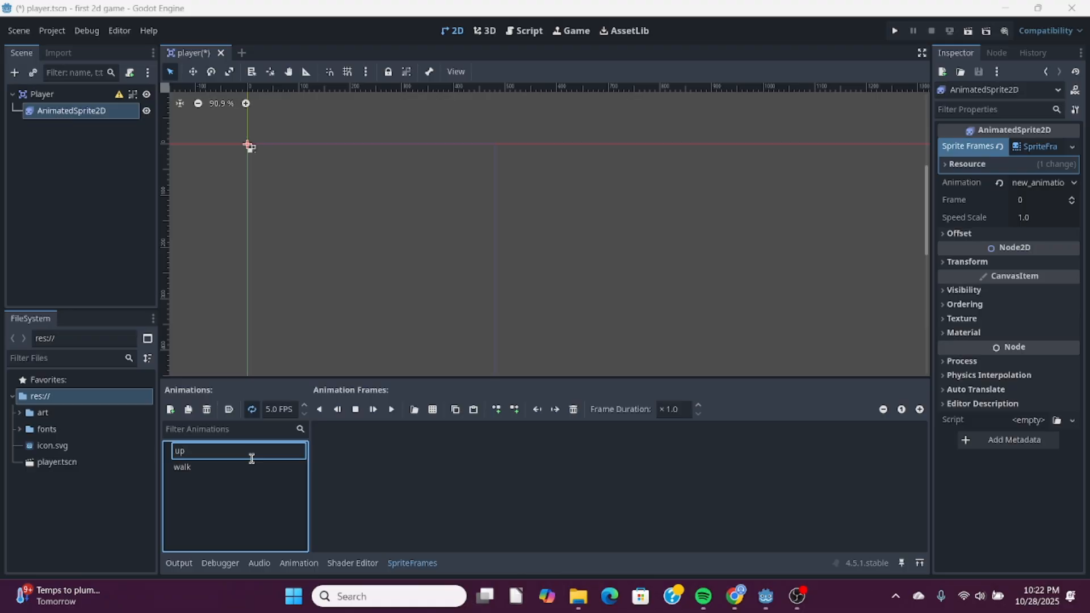
key("Return")
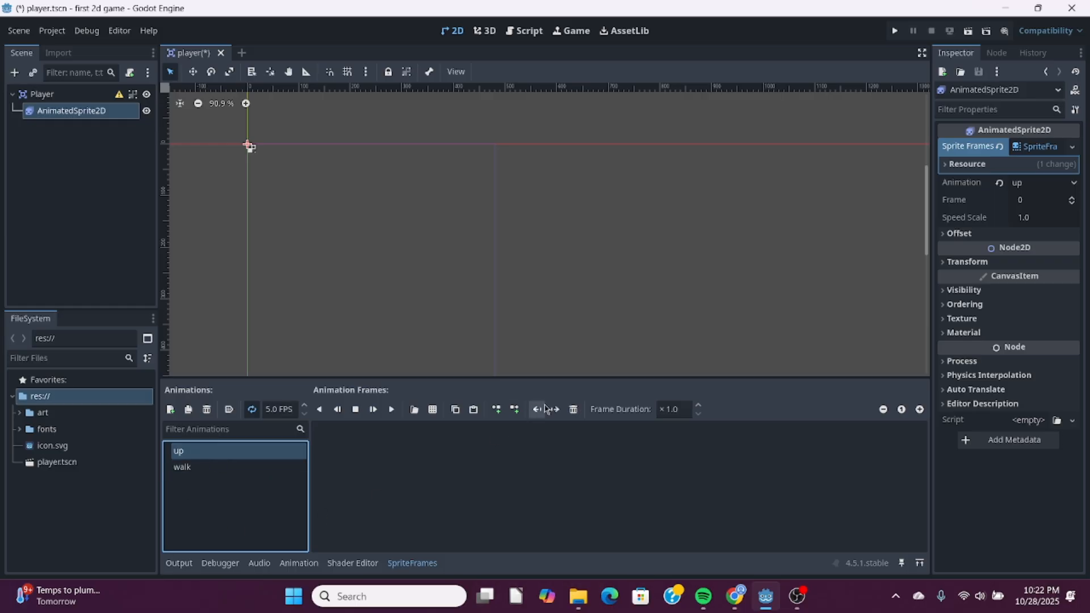
- Add playerGrey_up1.png and playerGrey_up2.png from the art folder as frames of the up animation
left_click(33, 415)
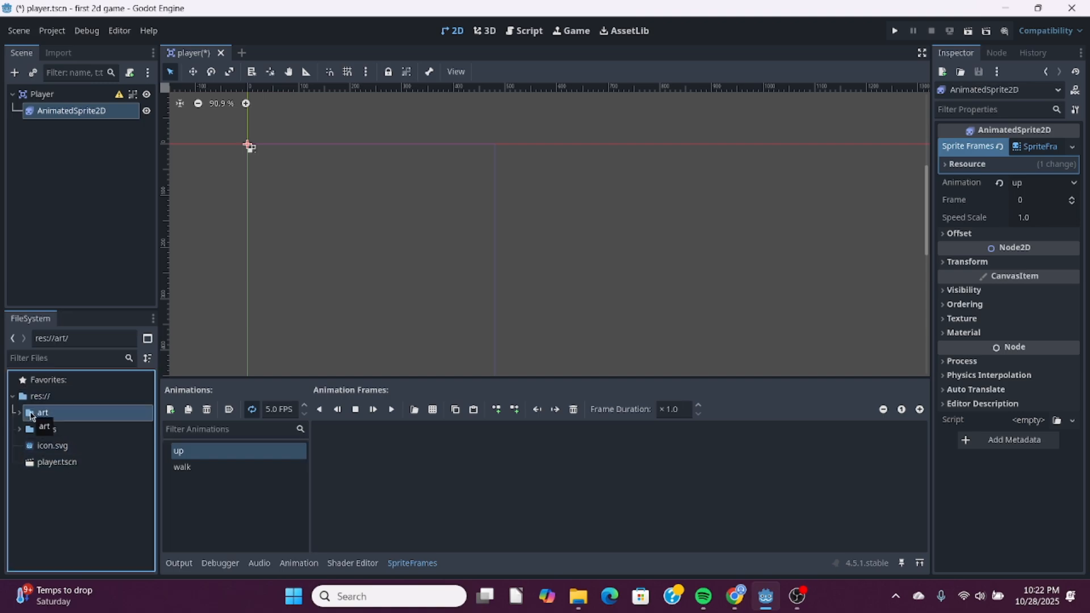
double_click(31, 416)
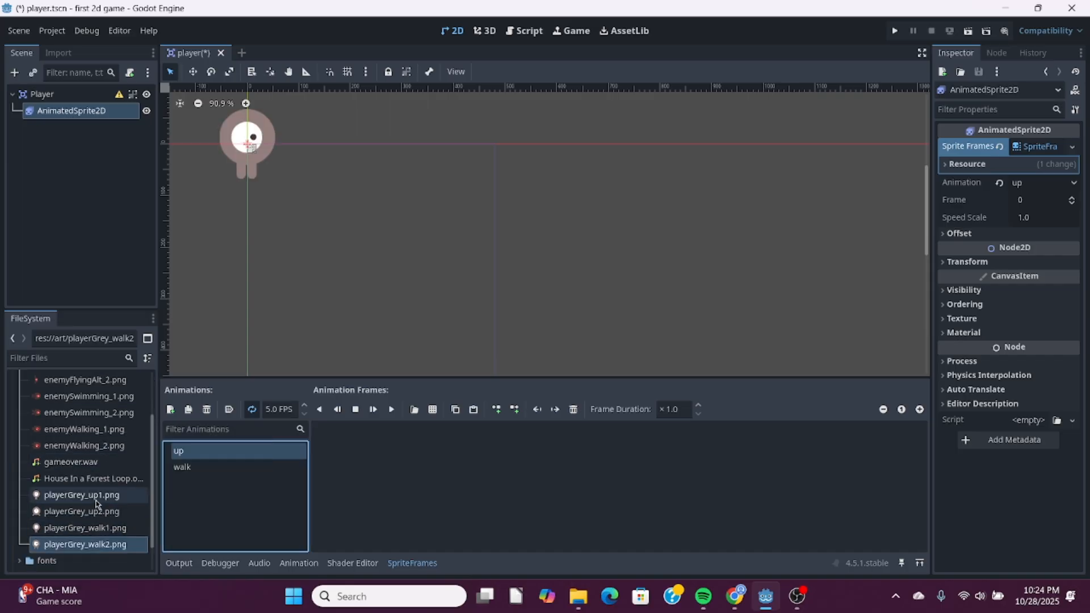
left_click_drag(97, 499, 346, 450)
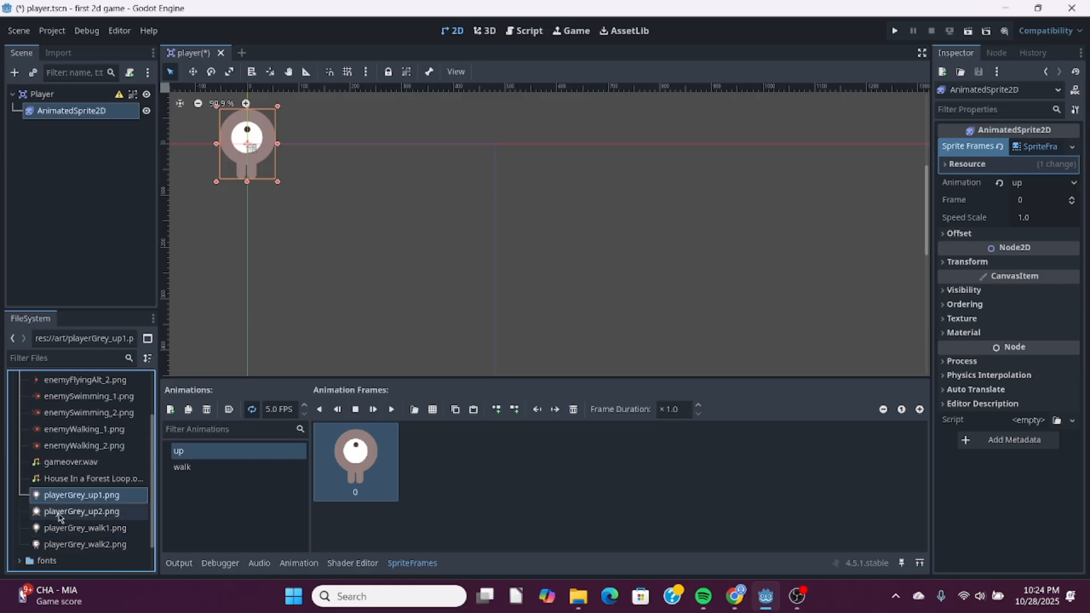
left_click_drag(67, 514, 448, 474)
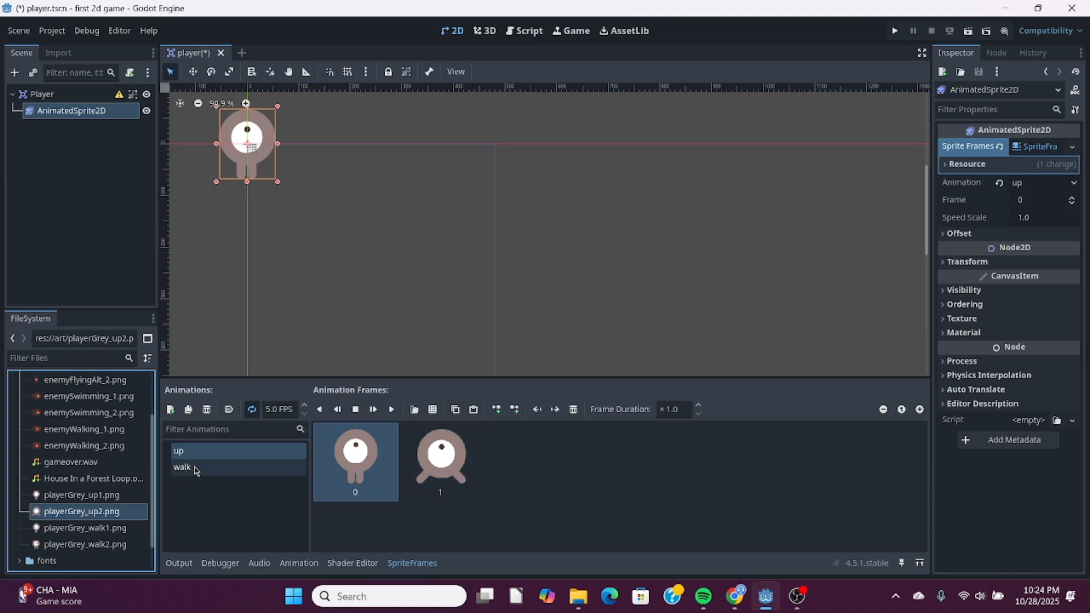
- Add playerGrey_walk1.png and playerGrey_walk2.png from the art folder as frames of the walk animation
left_click(182, 468)
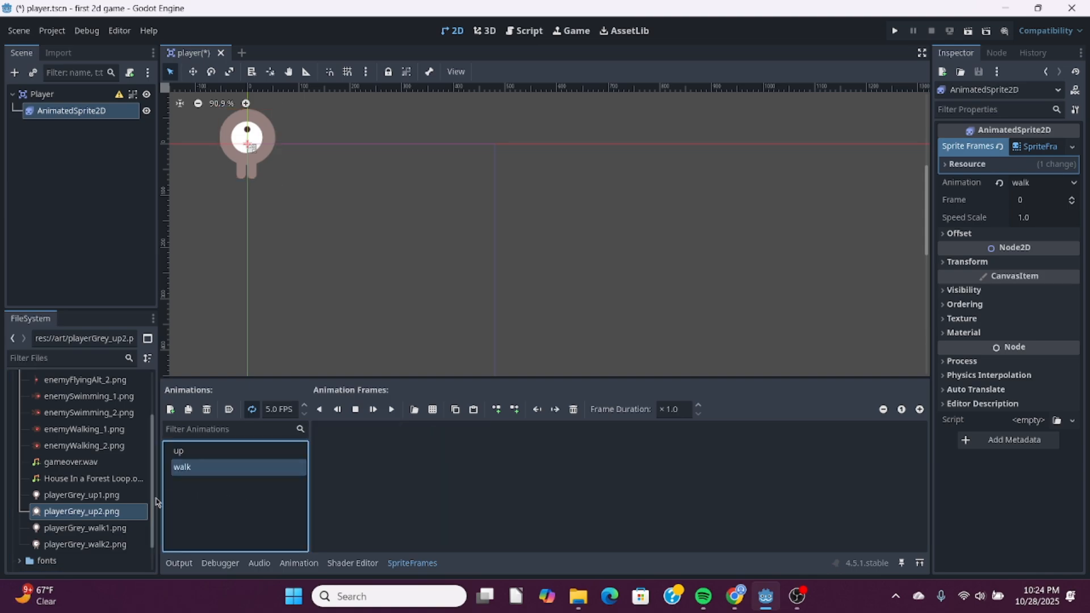
scroll(116, 511, "down", 1)
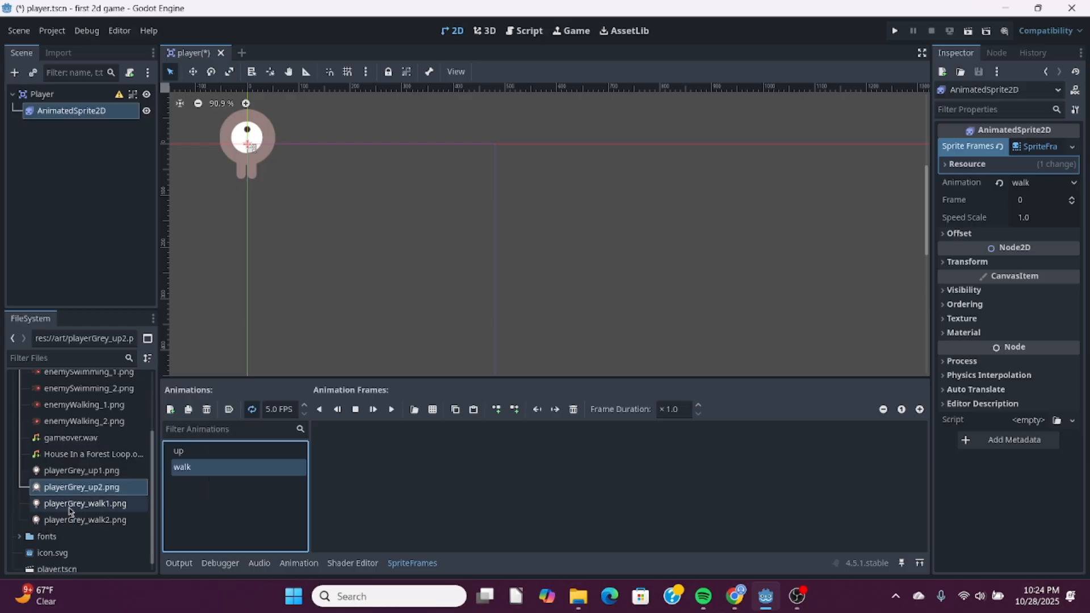
left_click_drag(71, 504, 363, 467)
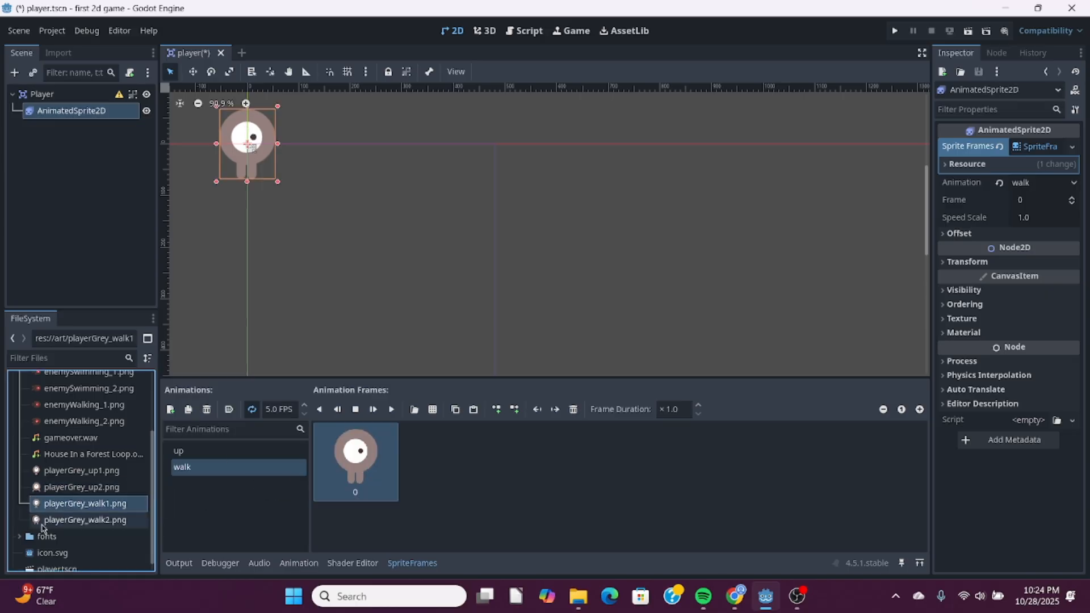
left_click_drag(54, 520, 458, 475)
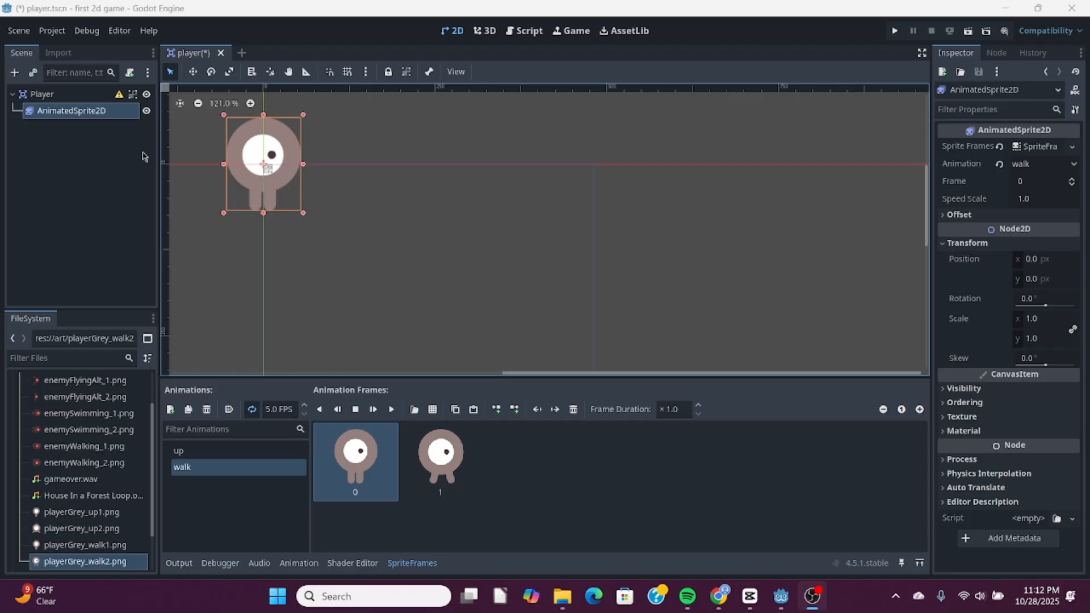
- Set the AnimatedSprite2D node's scale to 0.5 on both the x and y axes
left_click(63, 114)
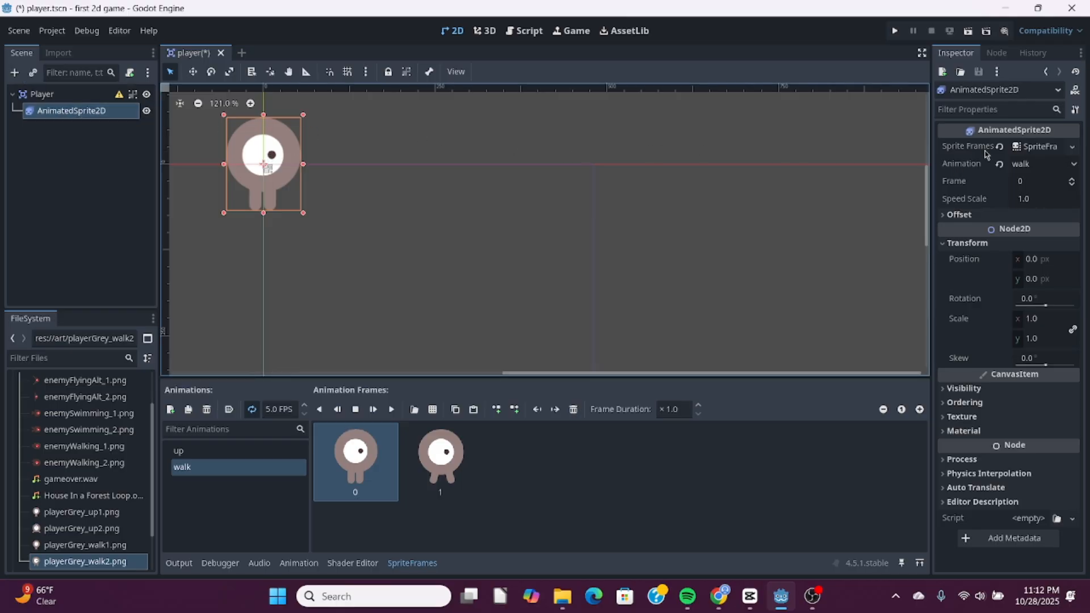
left_click(964, 58)
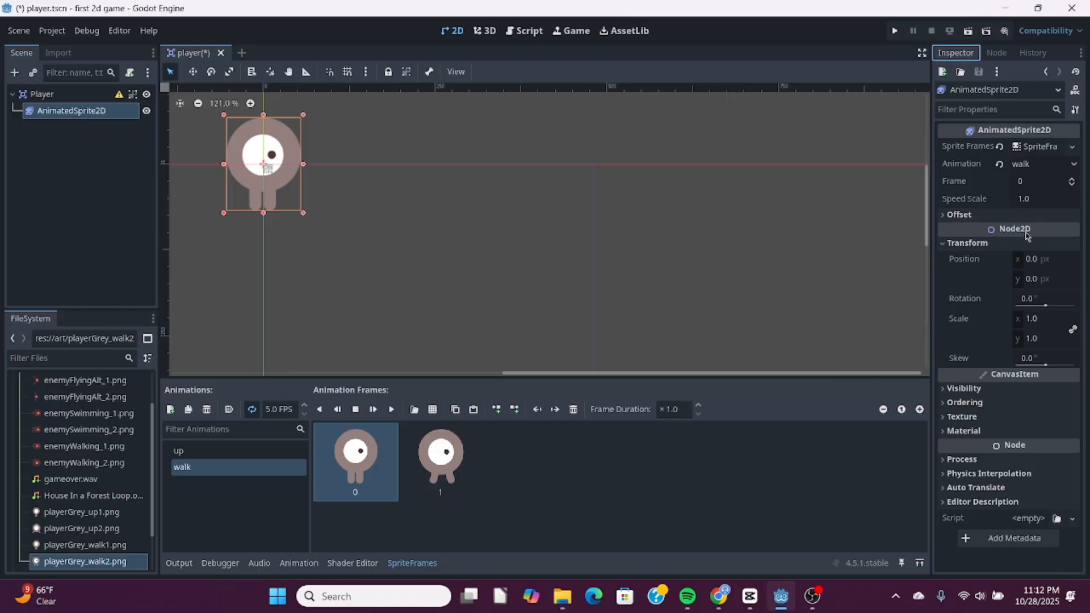
left_click(946, 246)
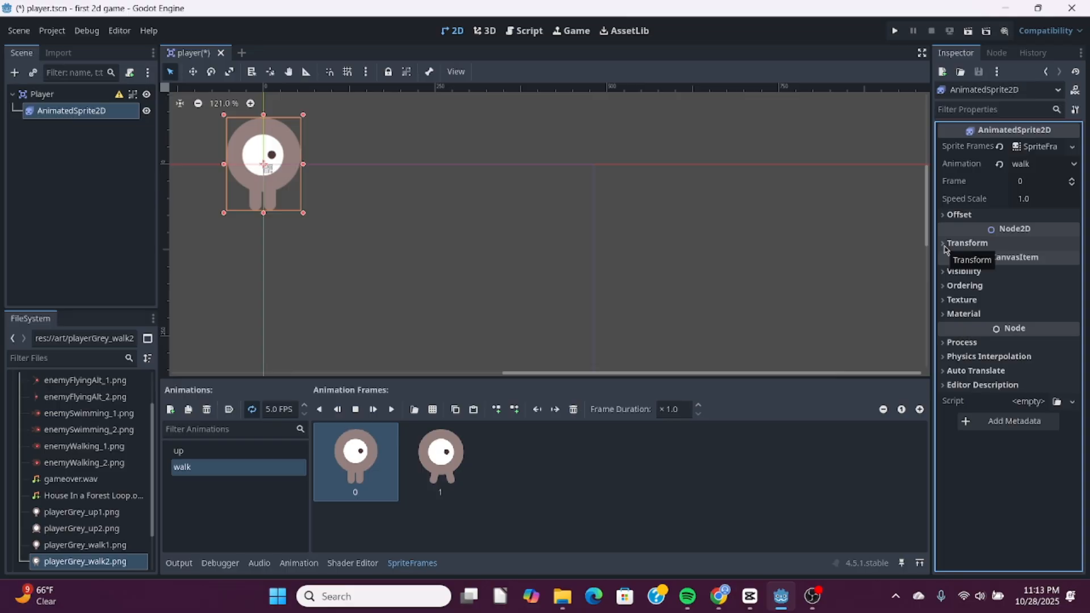
left_click(945, 245)
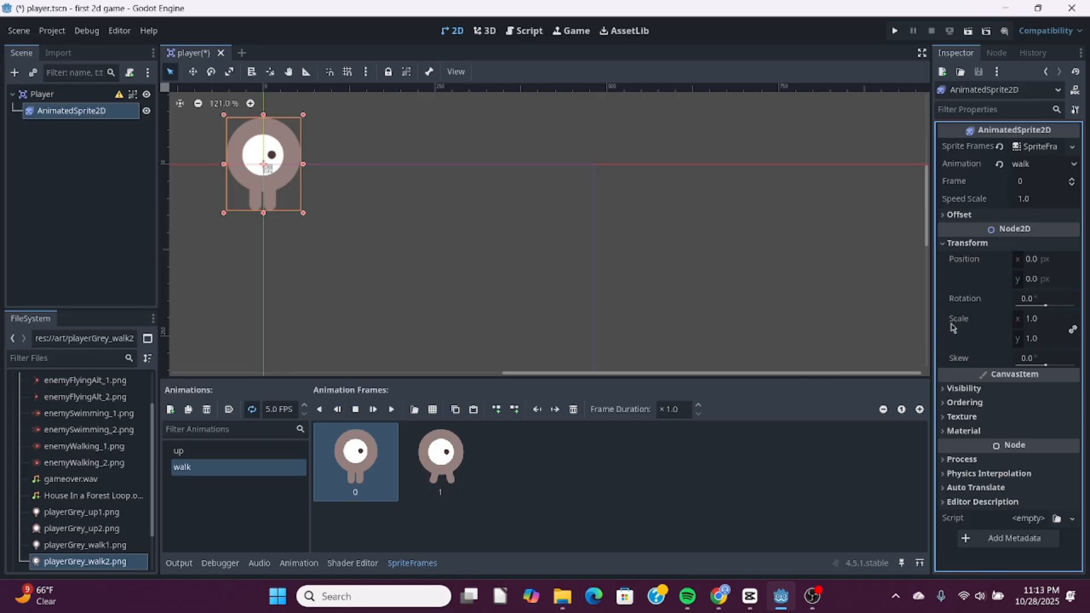
left_click(1032, 320)
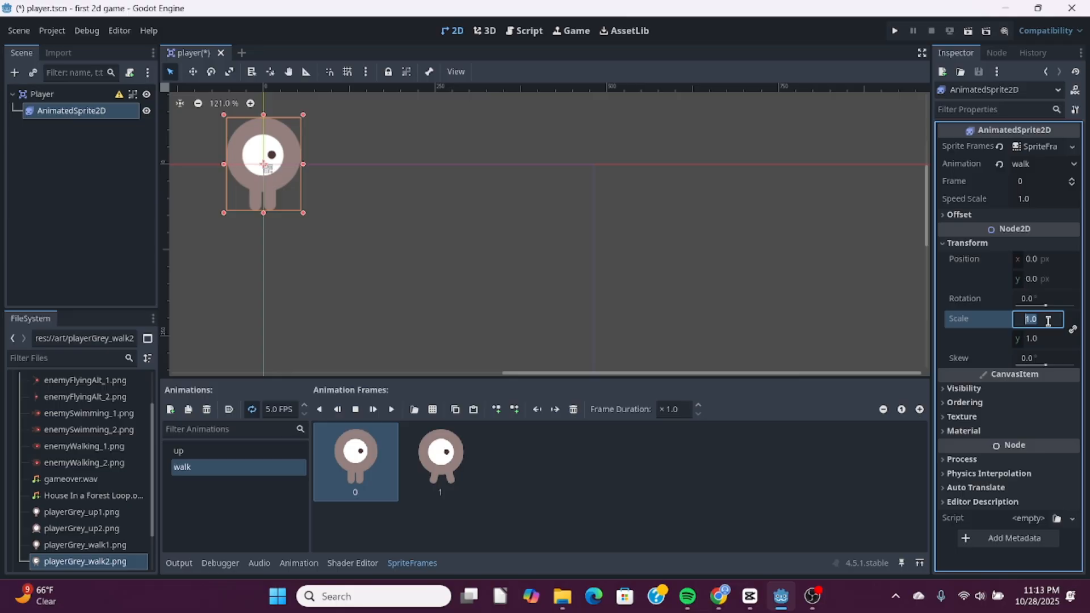
key("BackSpace")
key("Tab")
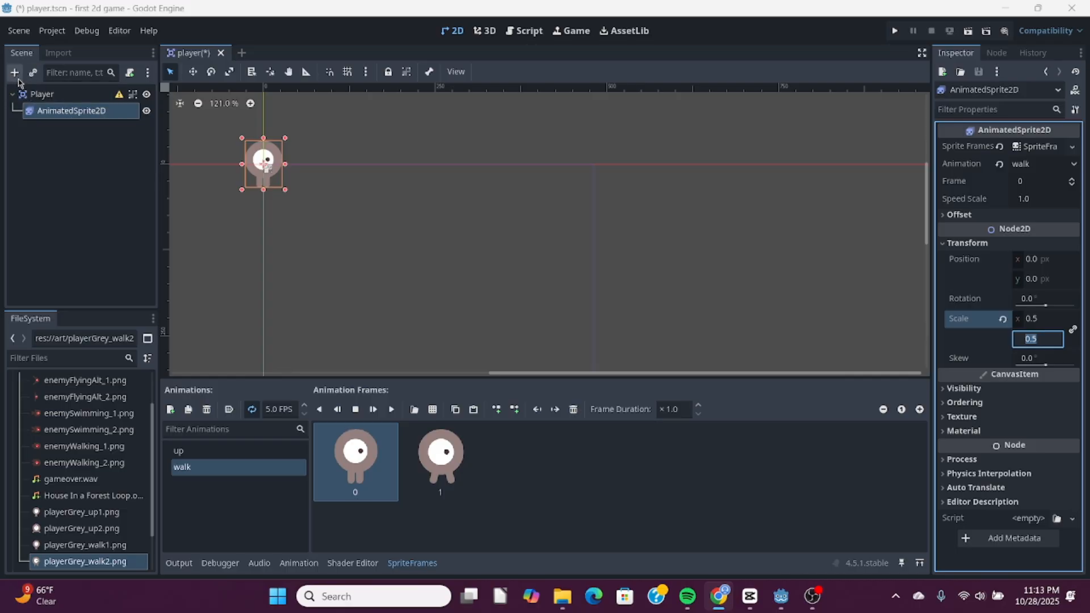
- Add a CollisionShape2D node as a child of Player and assign it a new CapsuleShape2D
left_click(40, 95)
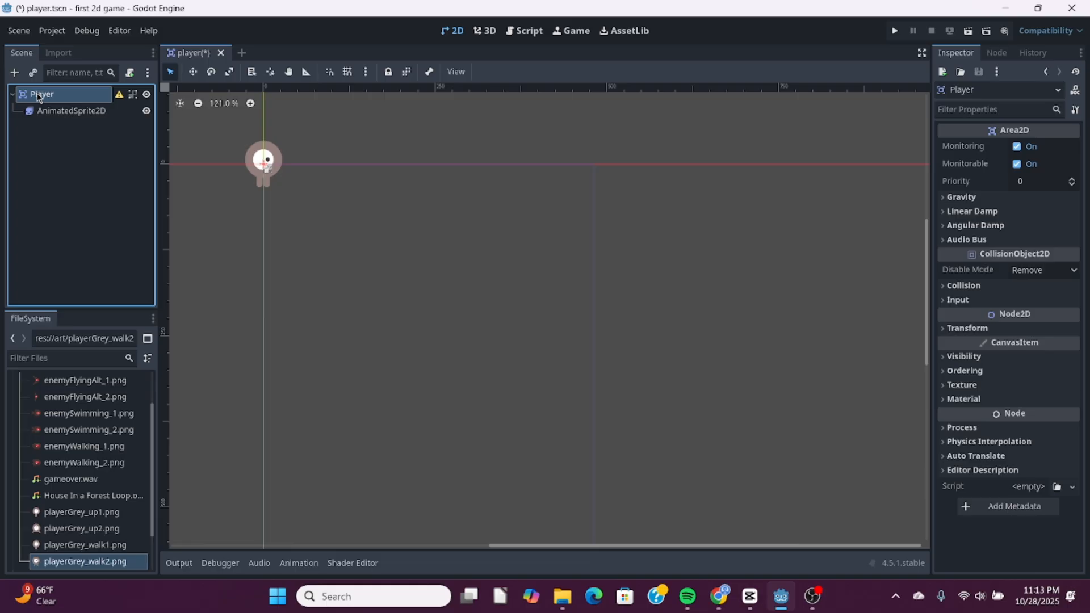
left_click(15, 71)
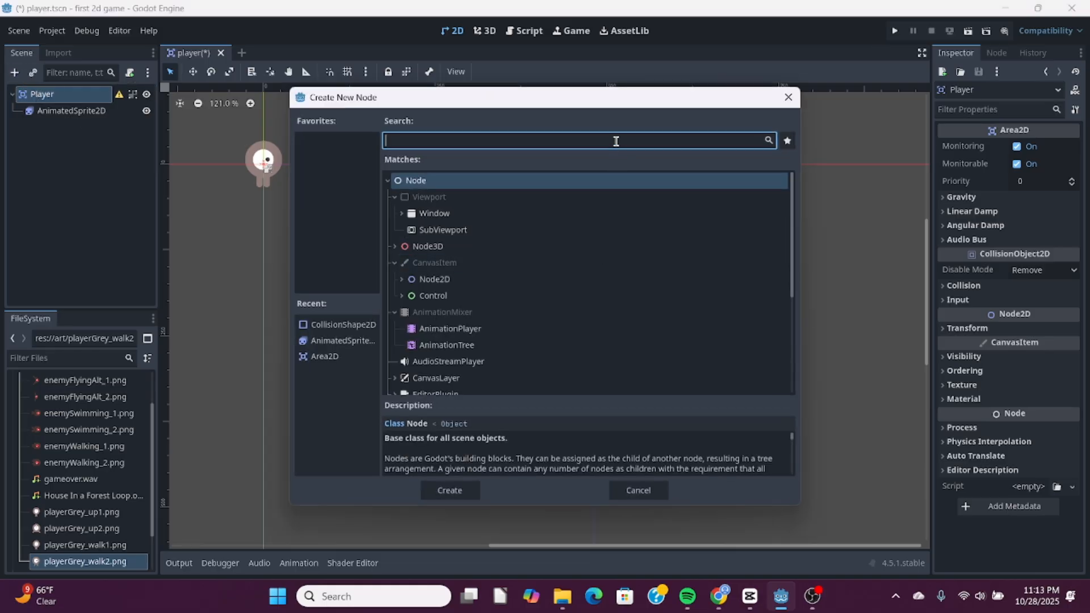
type("collisio")
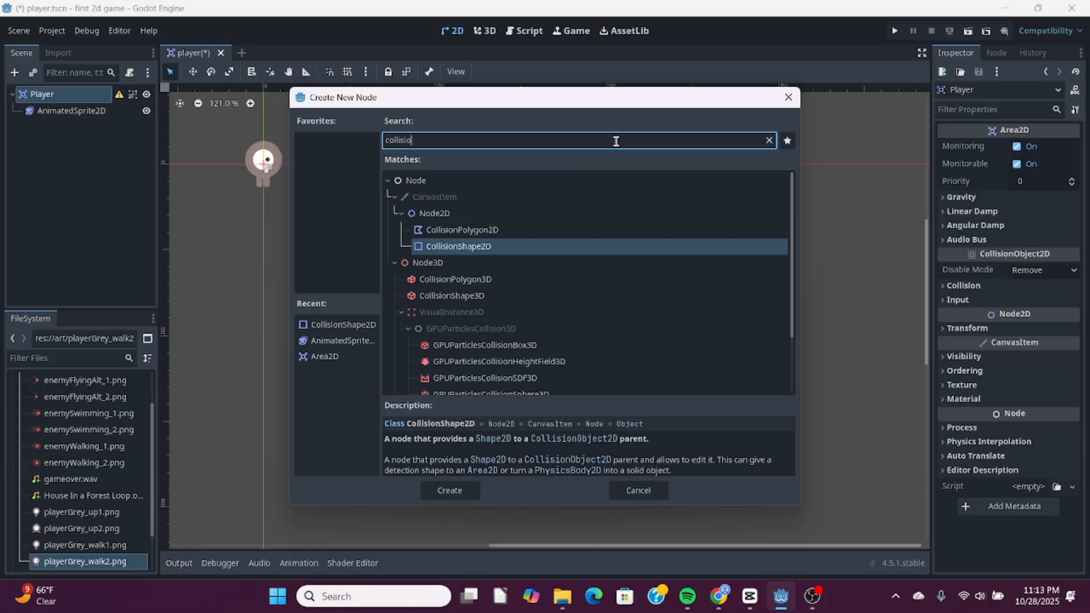
type("nshap")
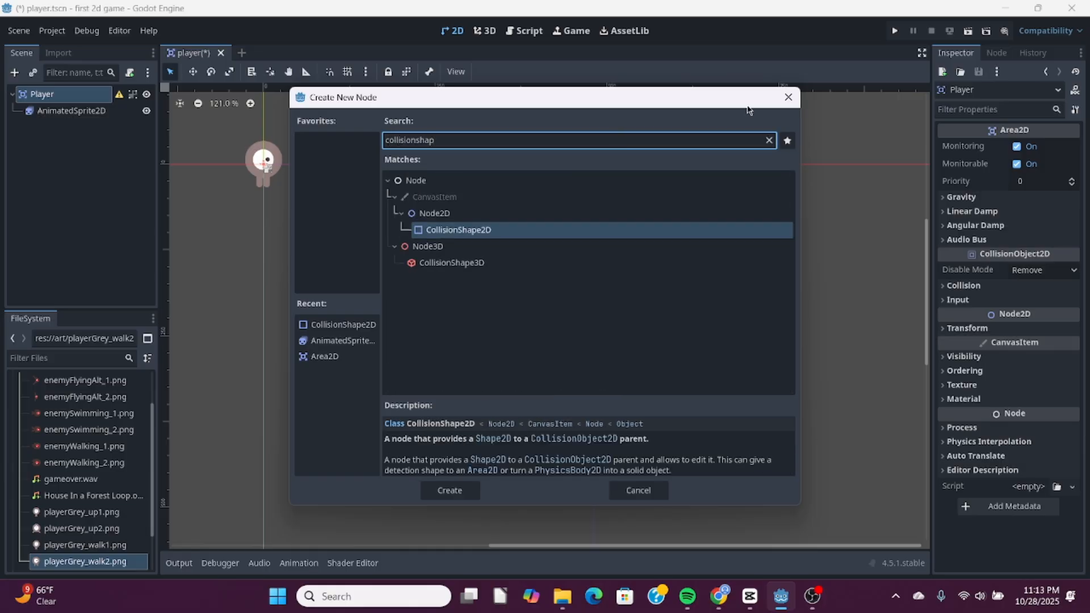
left_click(469, 235)
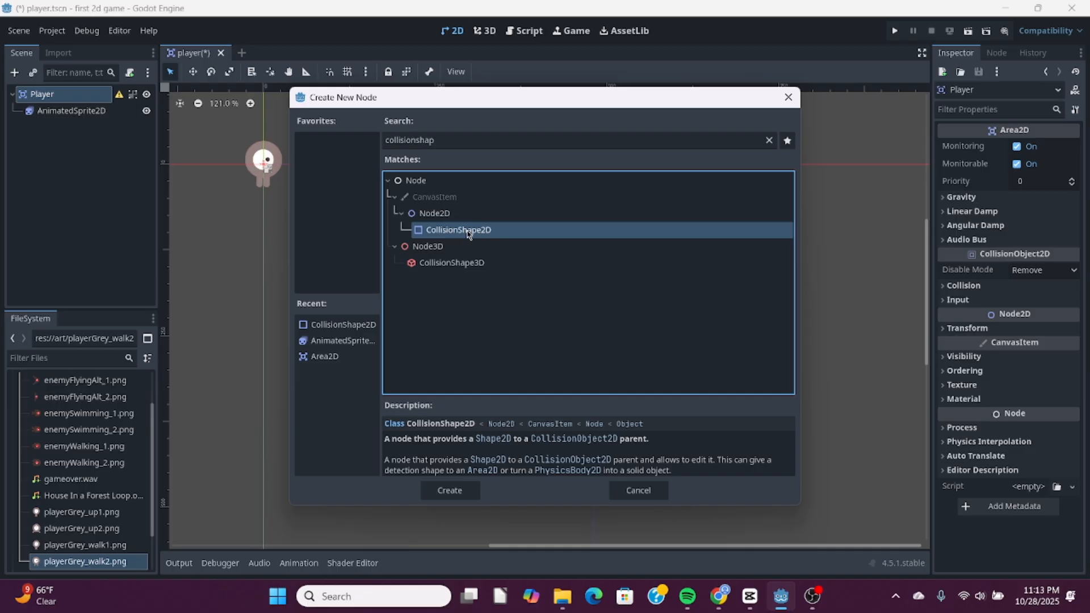
left_click(444, 493)
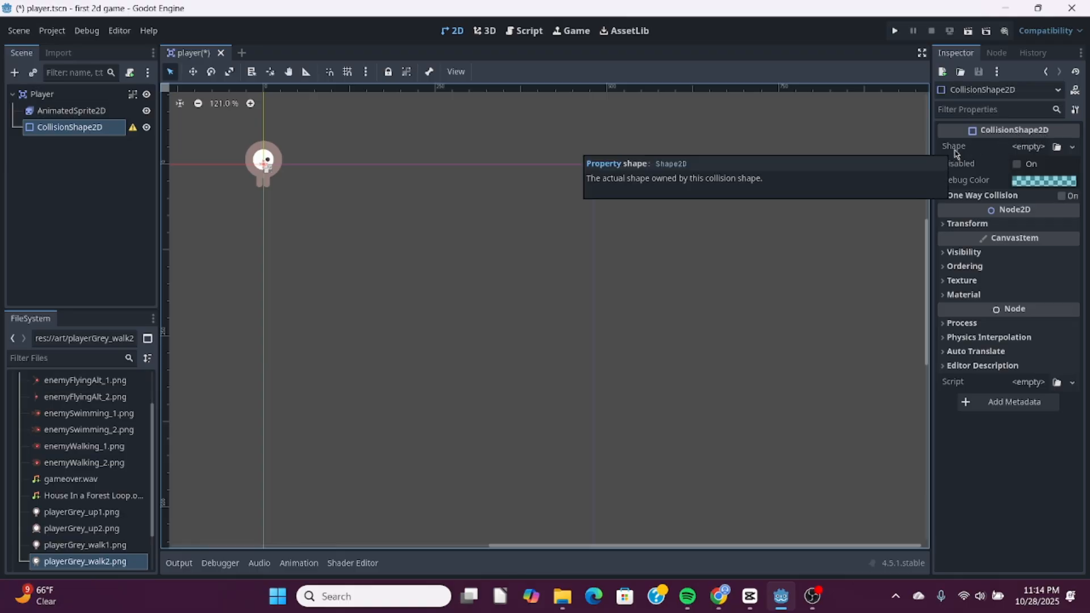
left_click(1029, 147)
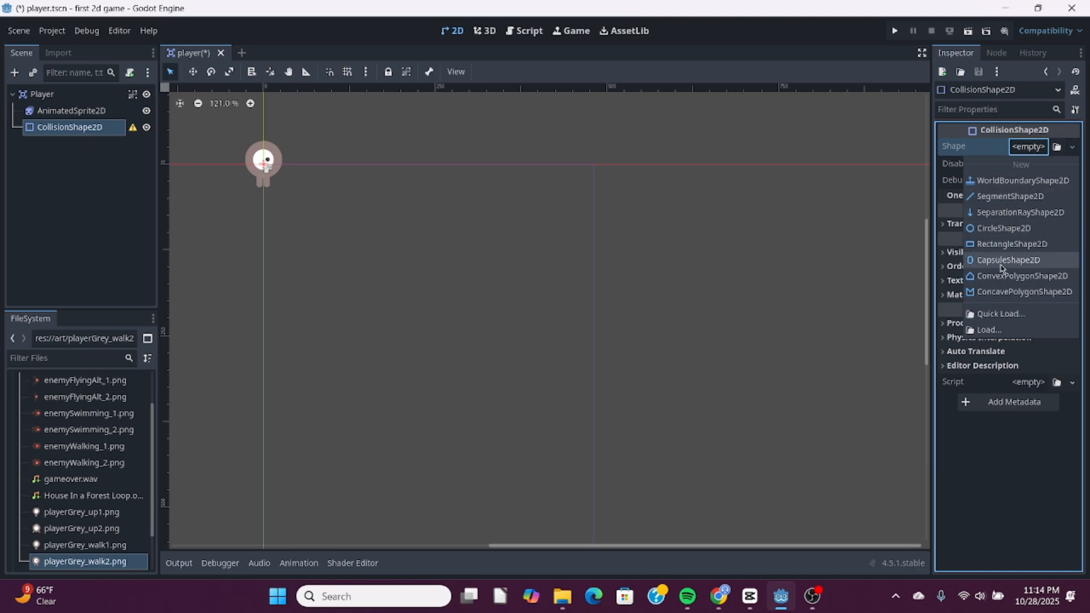
left_click(1008, 262)
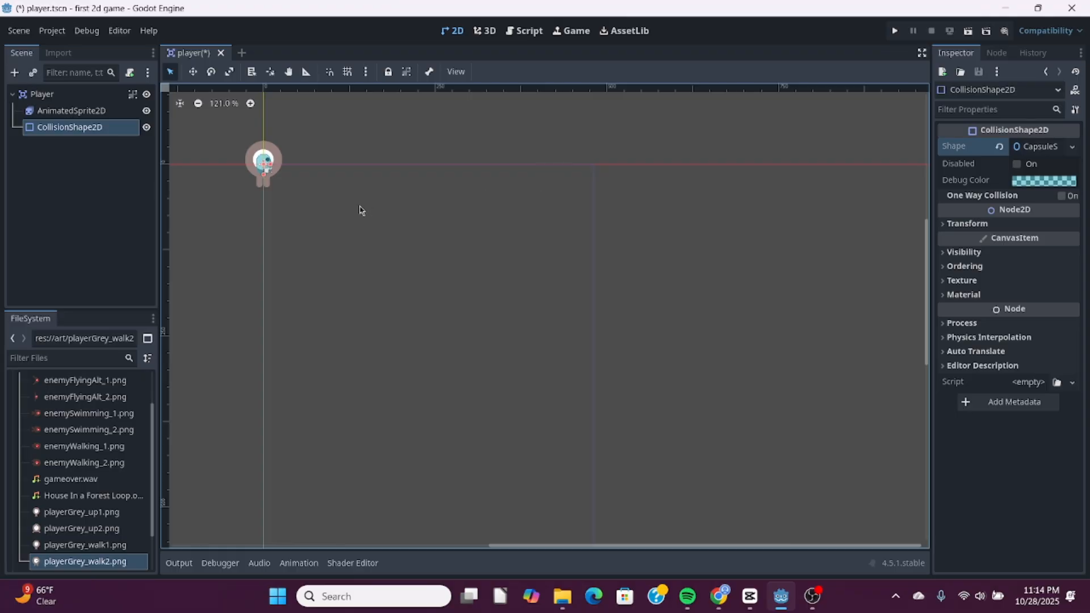
- Enlarge the capsule collision shape in width and height until it covers the whole player sprite, from head to feet
scroll(360, 210, "up", 2)
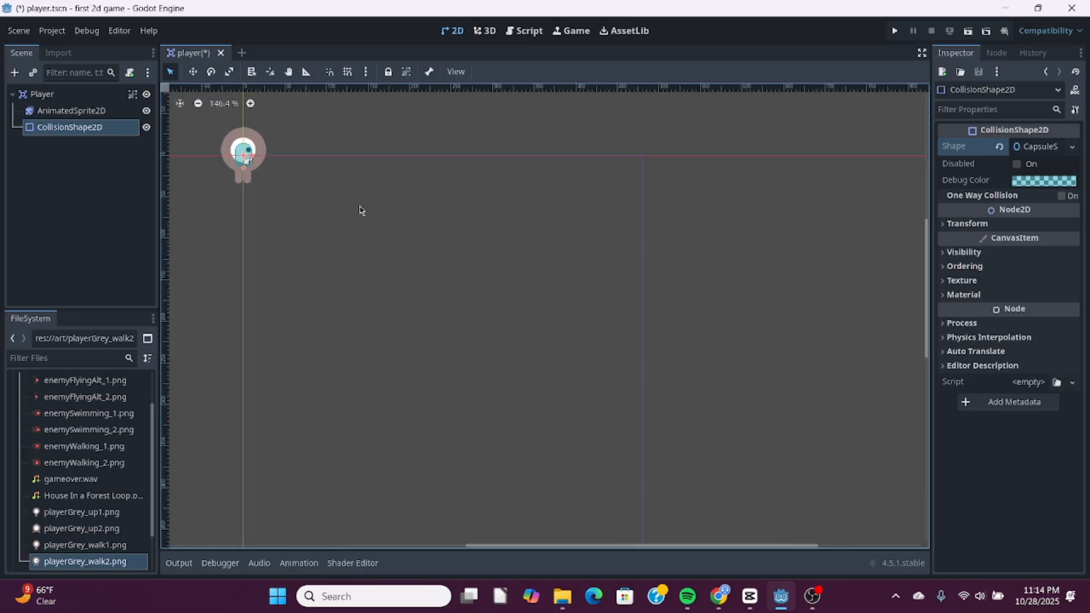
scroll(360, 210, "down", 1)
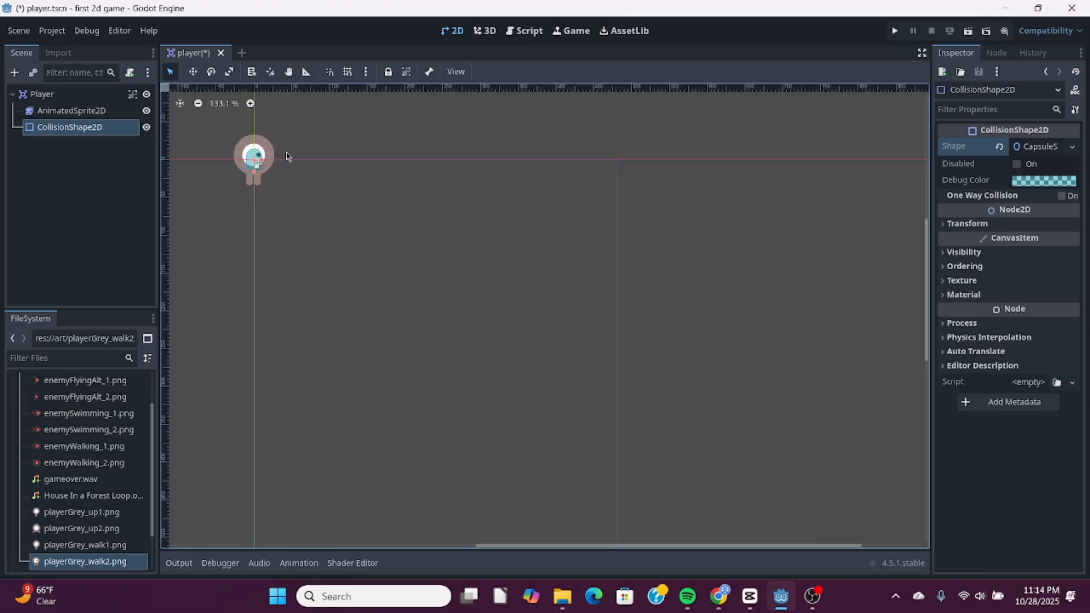
left_click(250, 104)
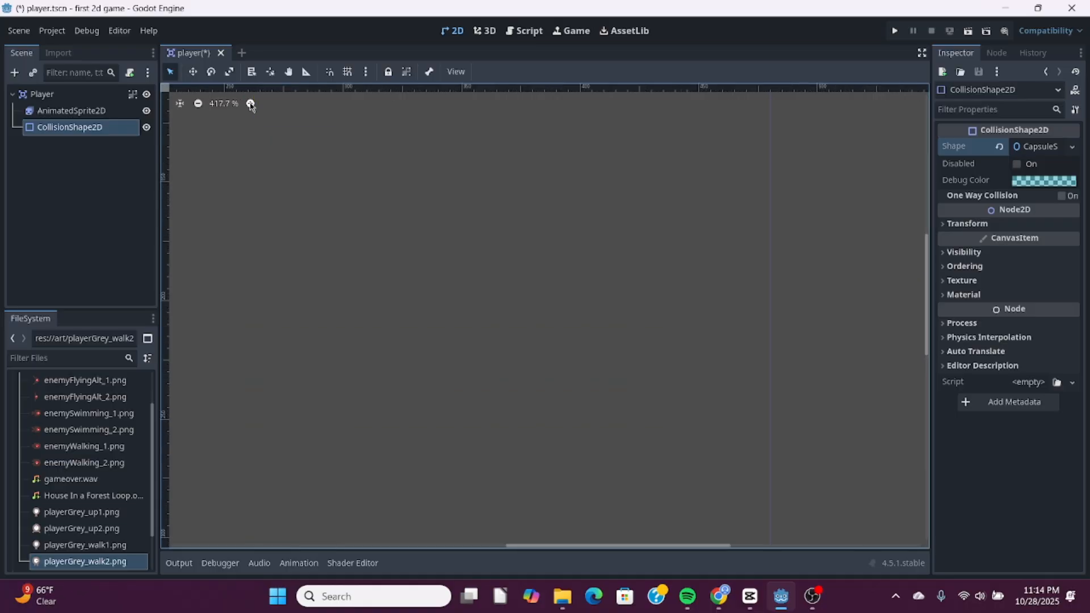
left_click(198, 104)
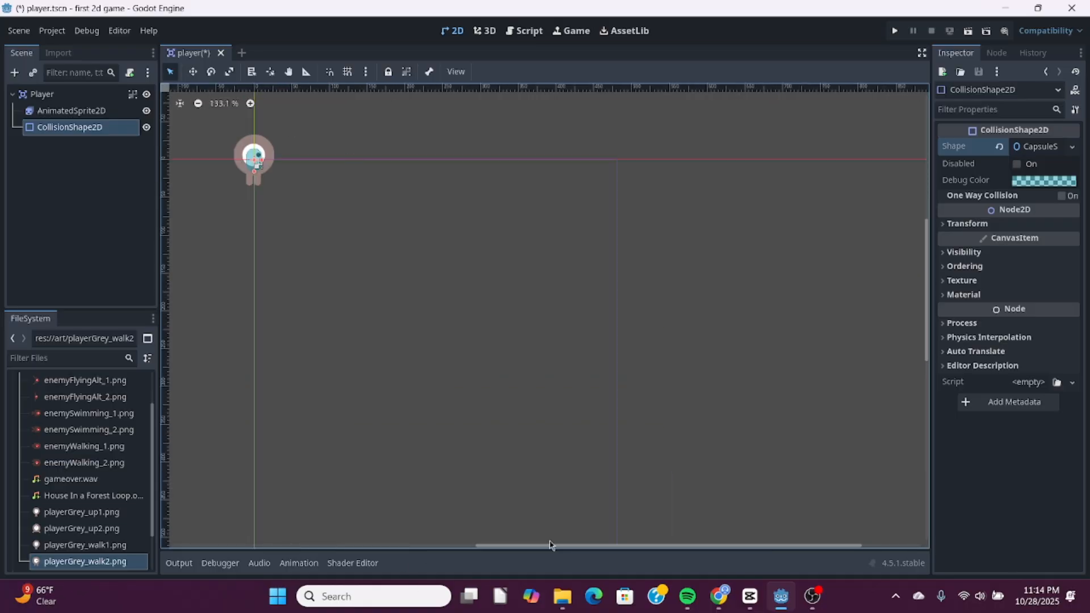
left_click_drag(550, 545, 402, 547)
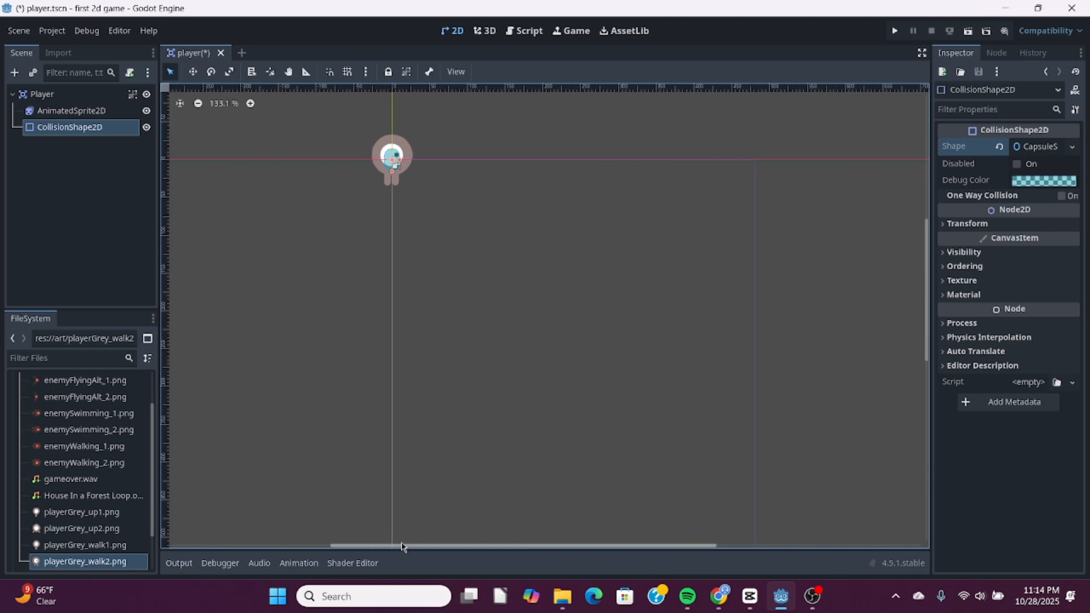
left_click_drag(932, 309, 932, 277)
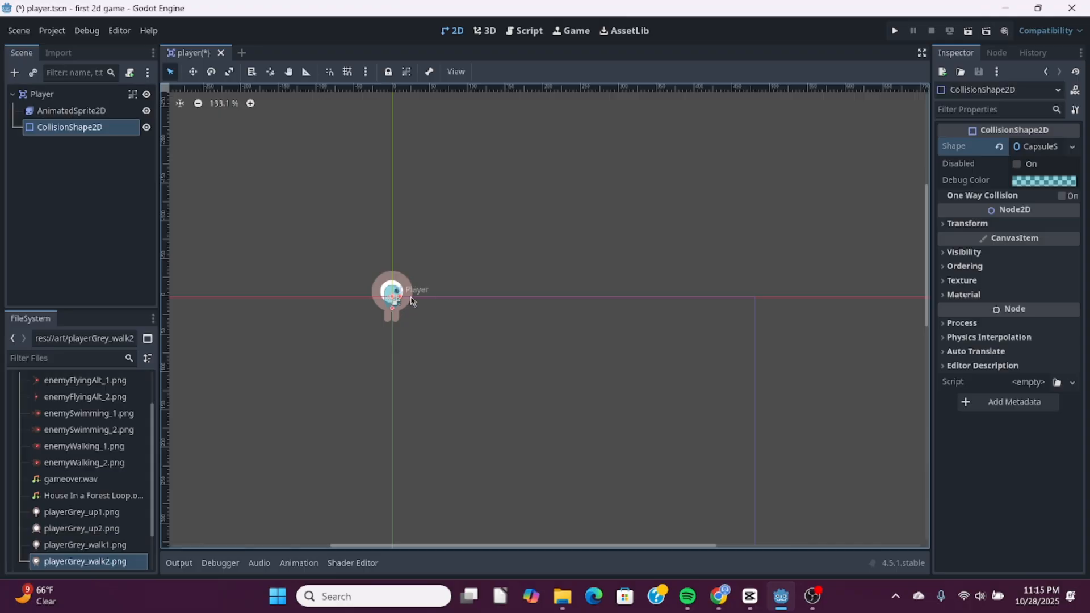
scroll(396, 305, "up", 1)
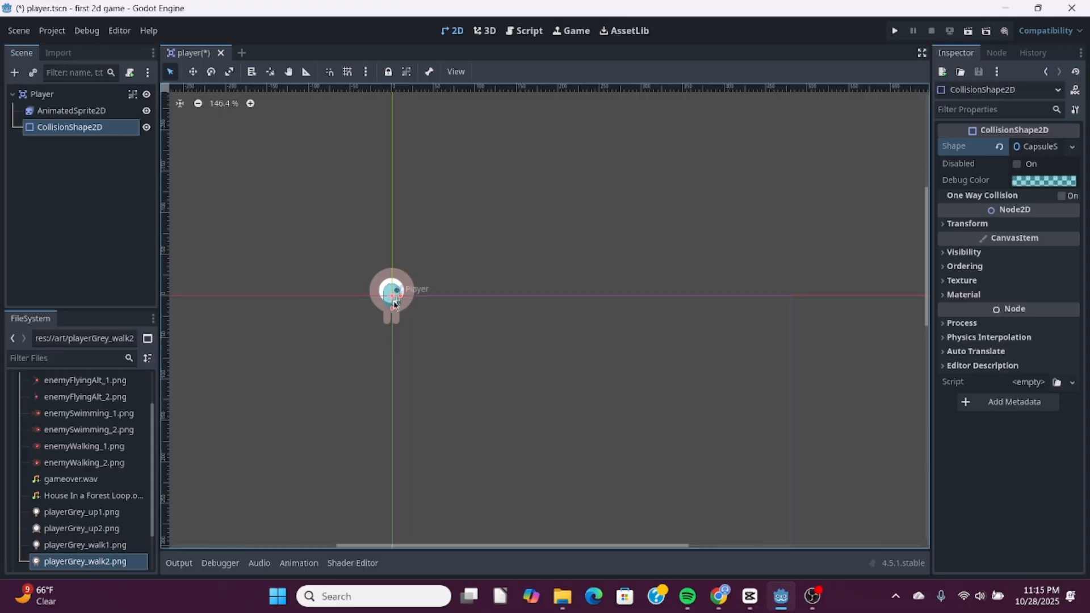
scroll(396, 304, "up", 11)
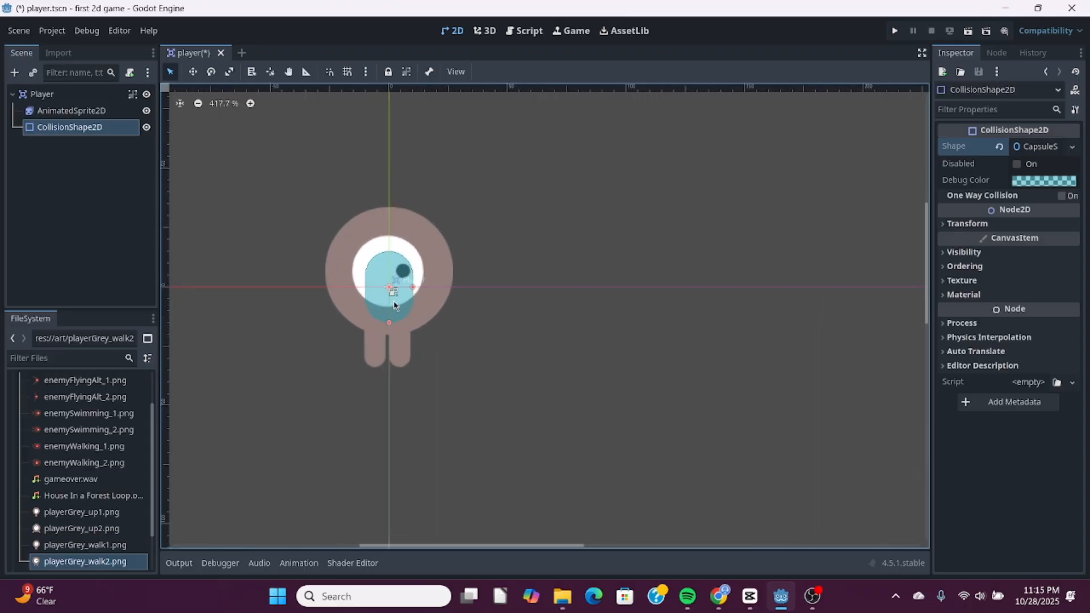
scroll(394, 305, "up", 3)
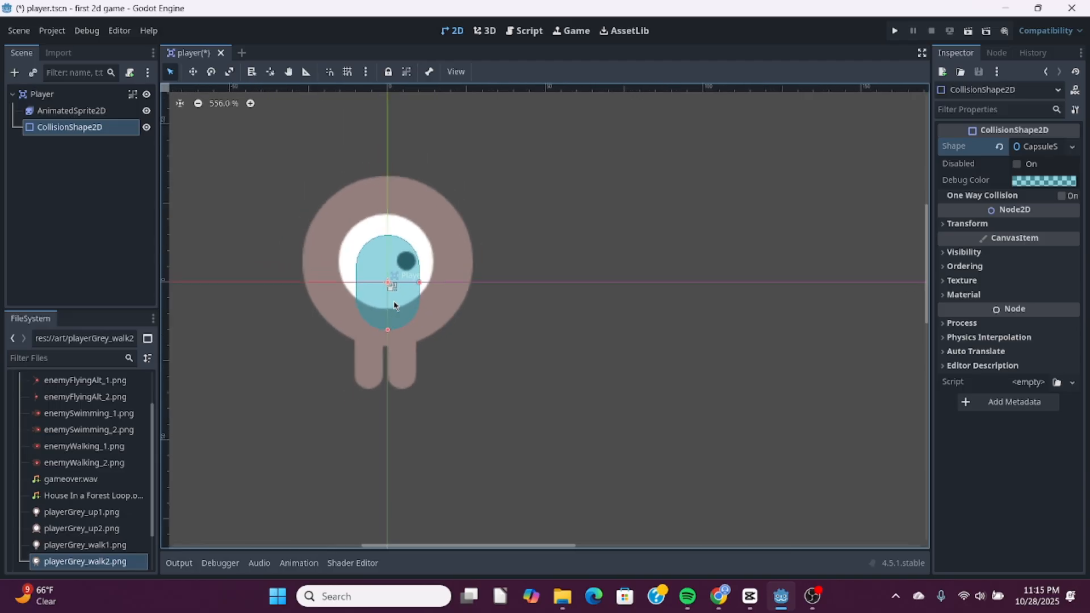
scroll(394, 305, "up", 1)
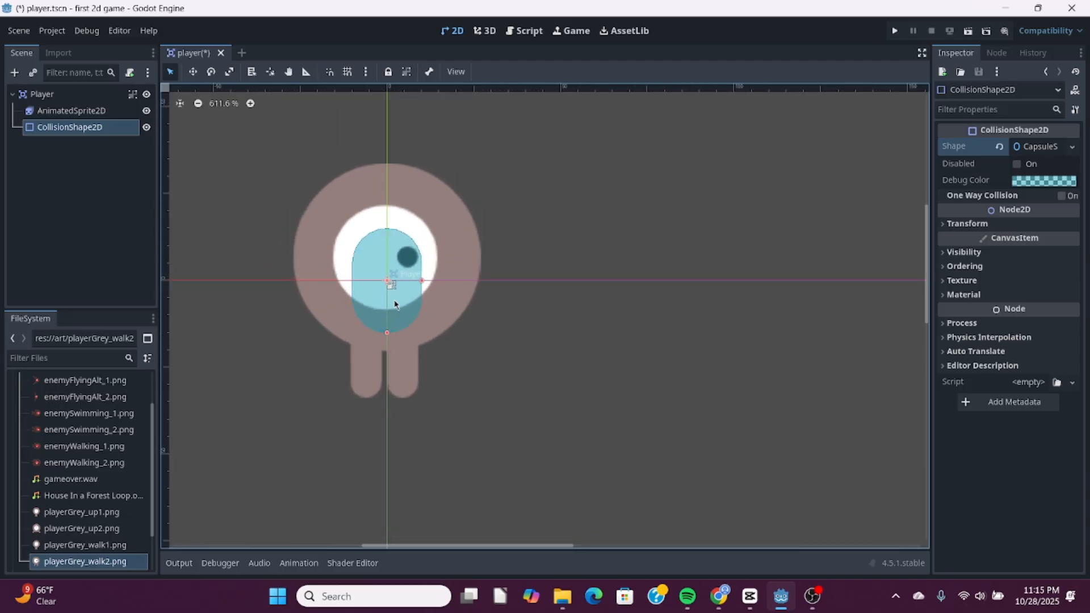
scroll(395, 305, "up", 1)
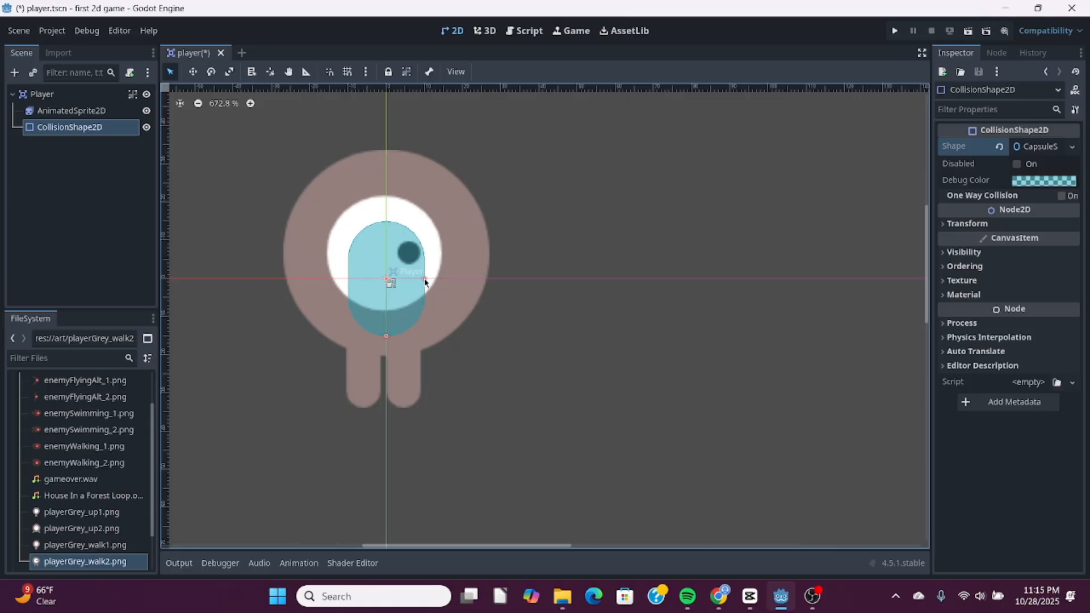
left_click_drag(425, 280, 455, 278)
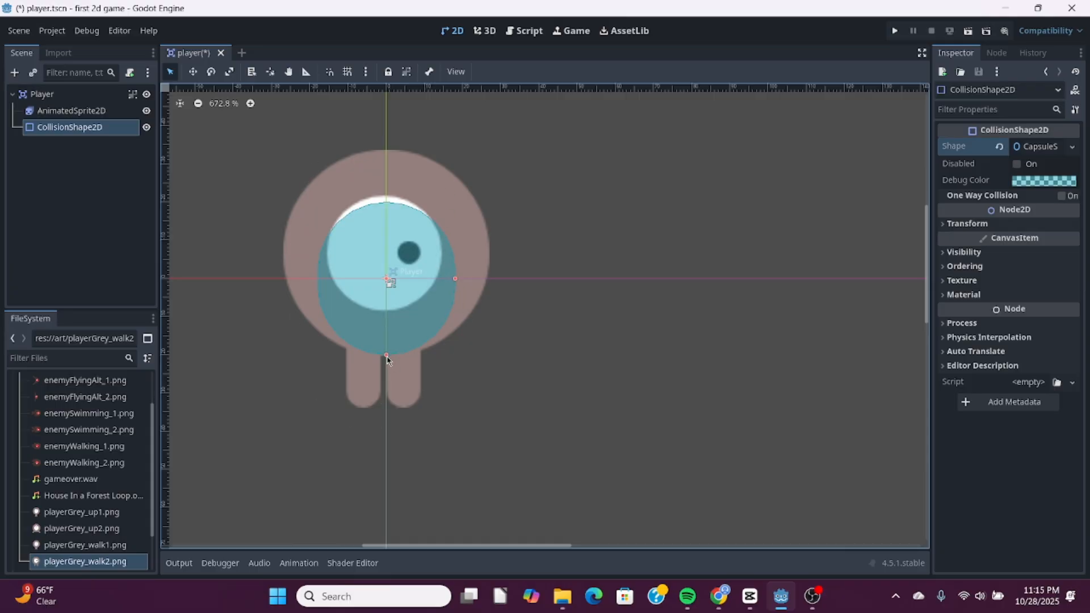
left_click_drag(388, 360, 381, 404)
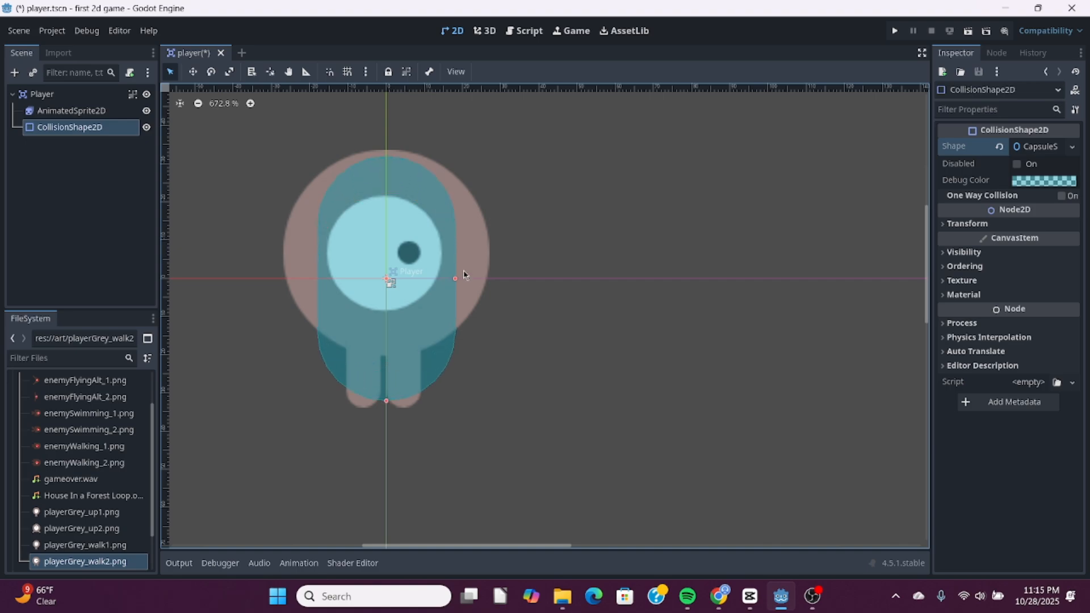
left_click_drag(456, 280, 486, 282)
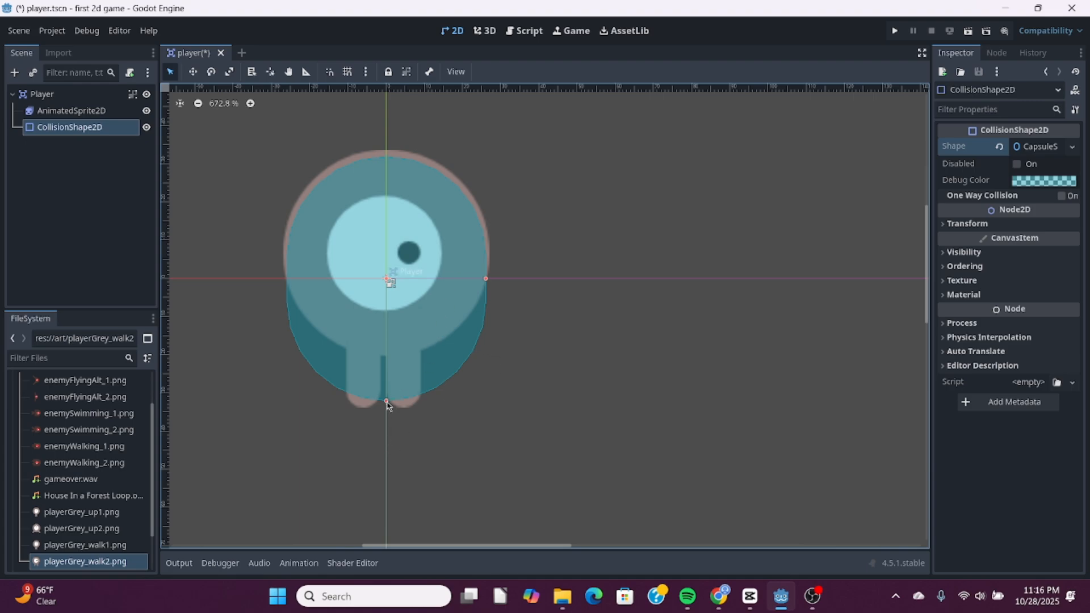
left_click_drag(387, 403, 386, 413)
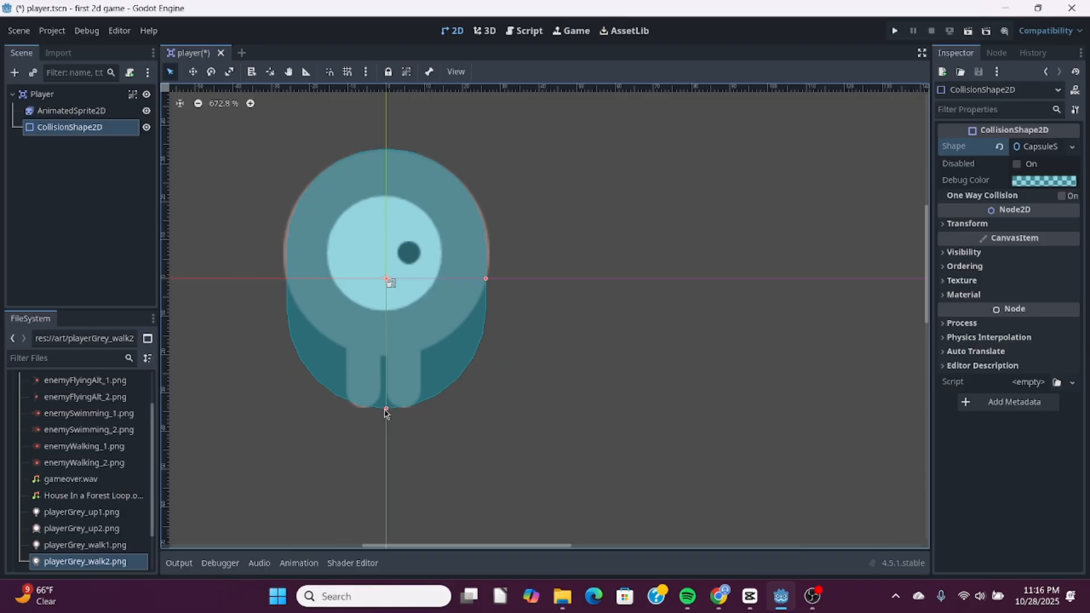
left_click_drag(486, 280, 491, 281)
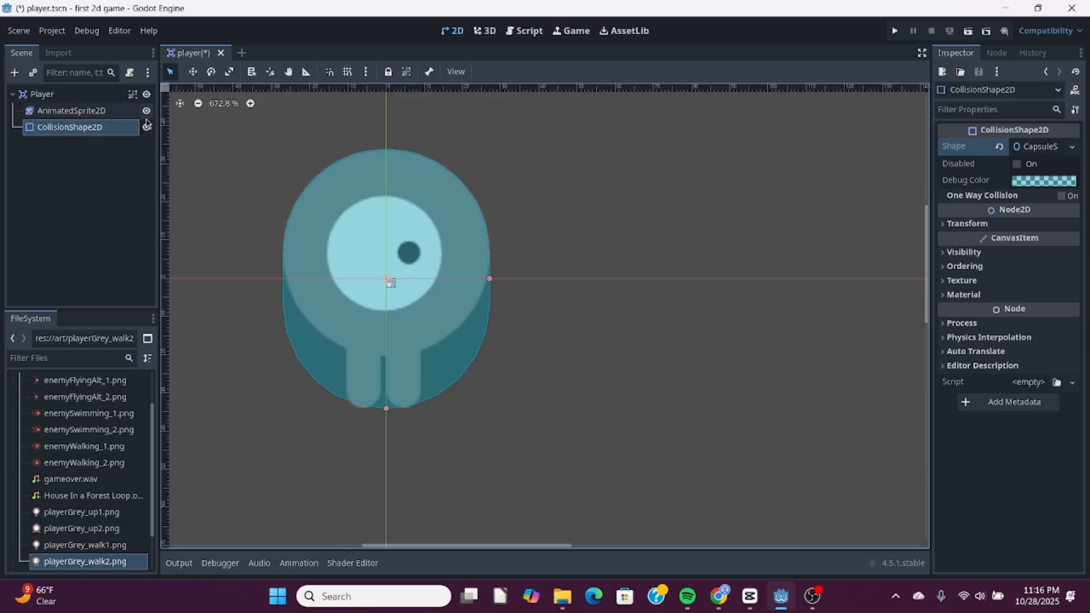
- Save the player scene
left_click(19, 31)
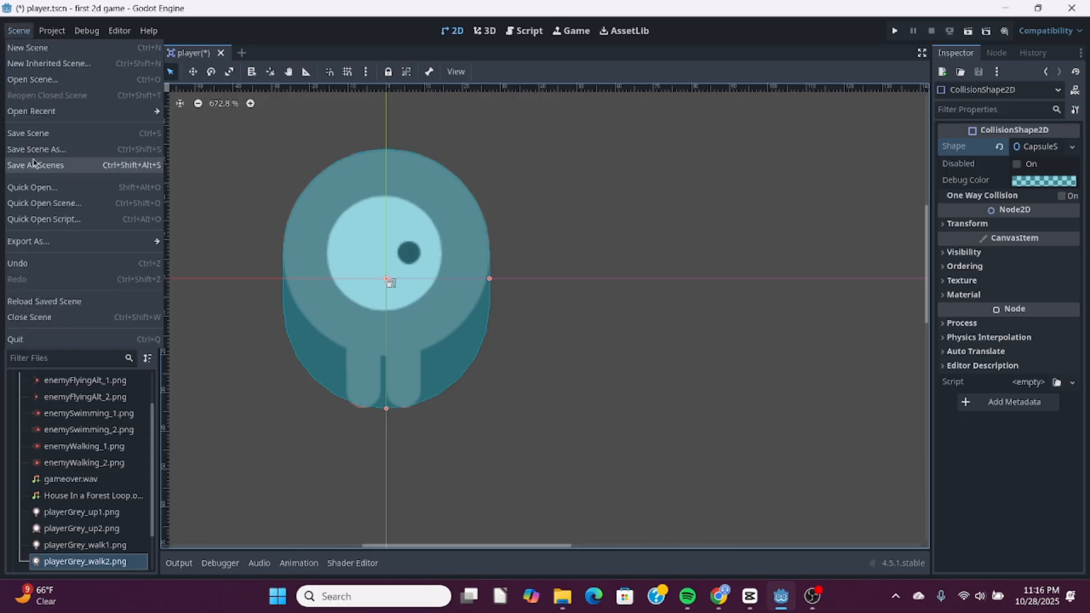
left_click(36, 133)
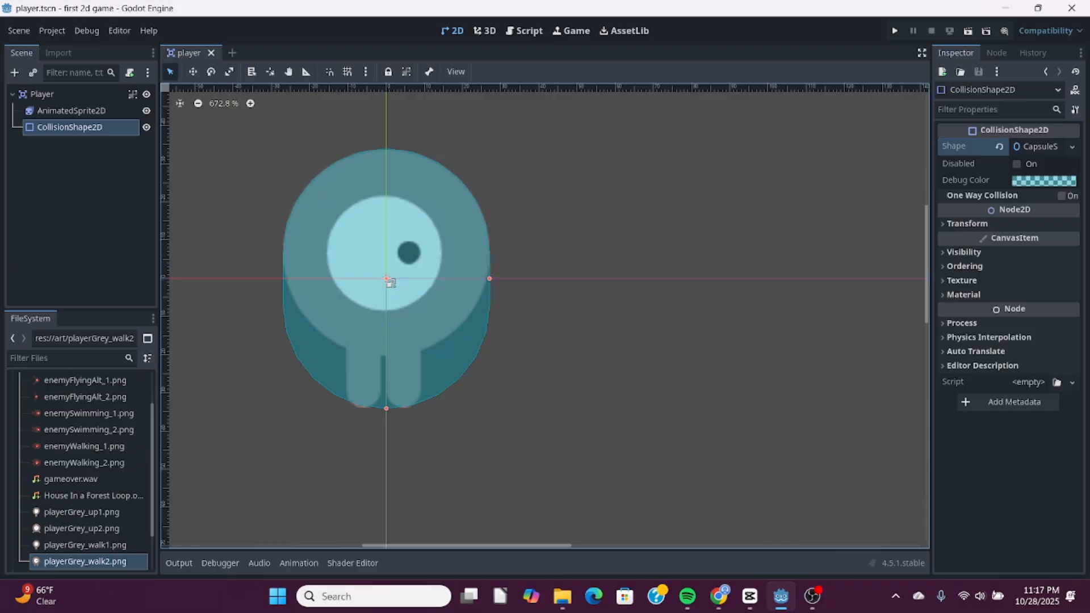
- Switch to Chrome to check the "Coding the player" page of the Godot documentation, and return to Godot
key("alt+Tab")
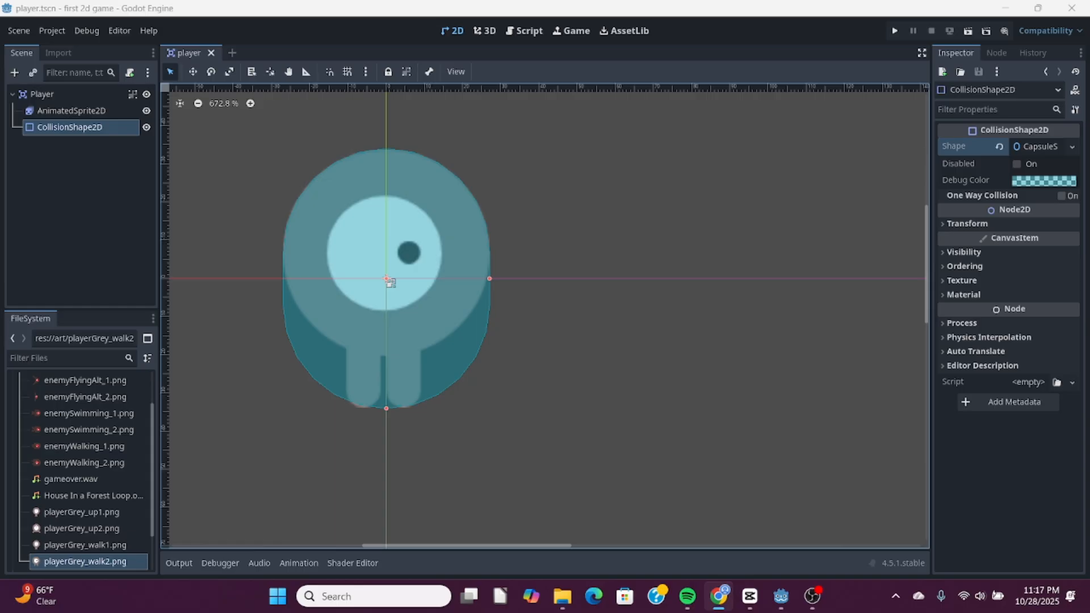
key("alt+Tab")
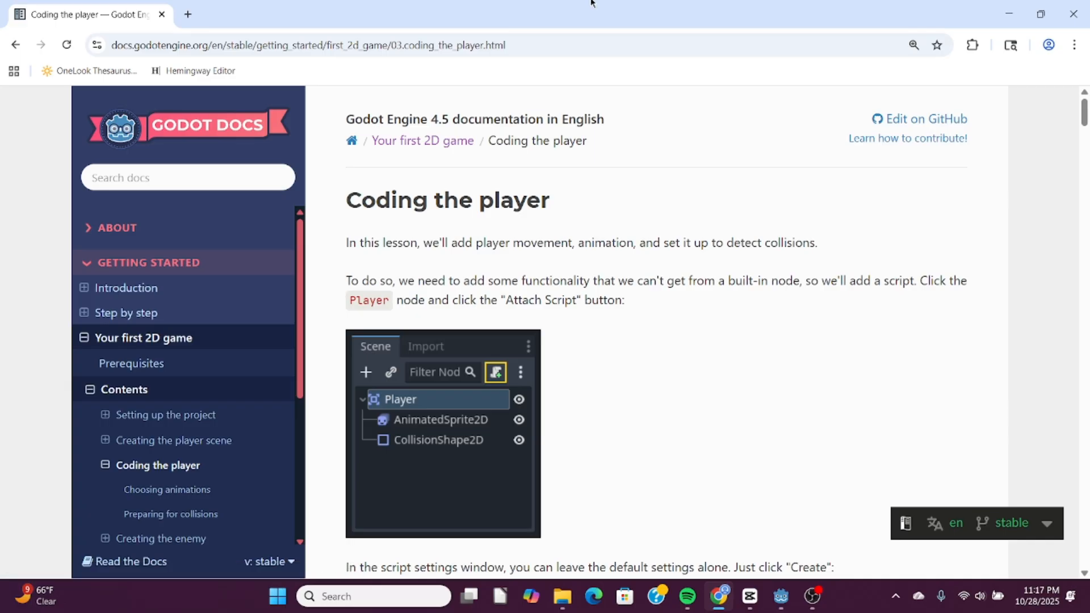
key("alt+Tab")
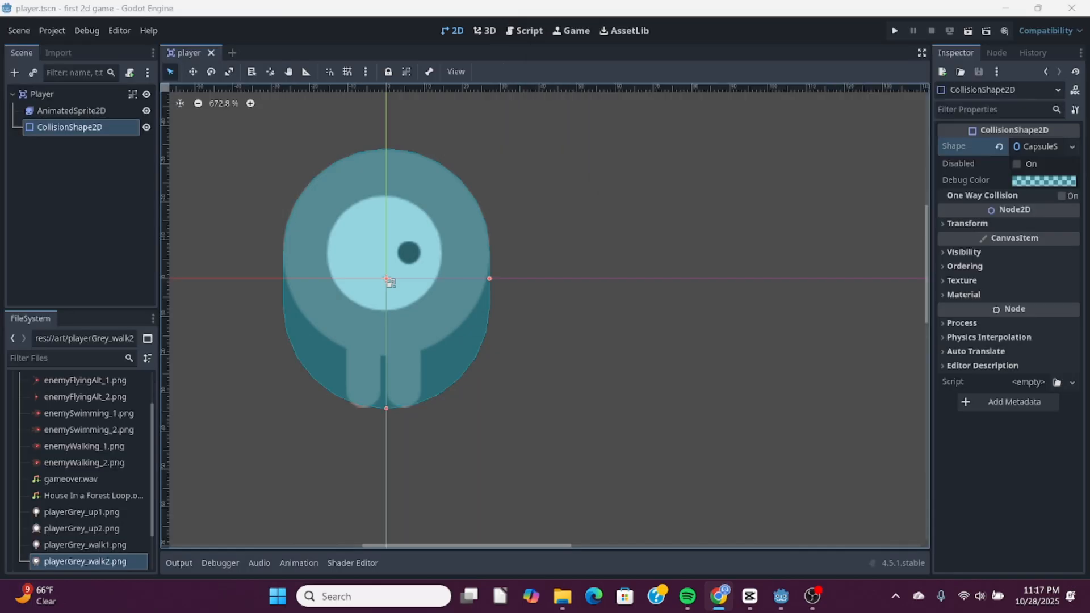